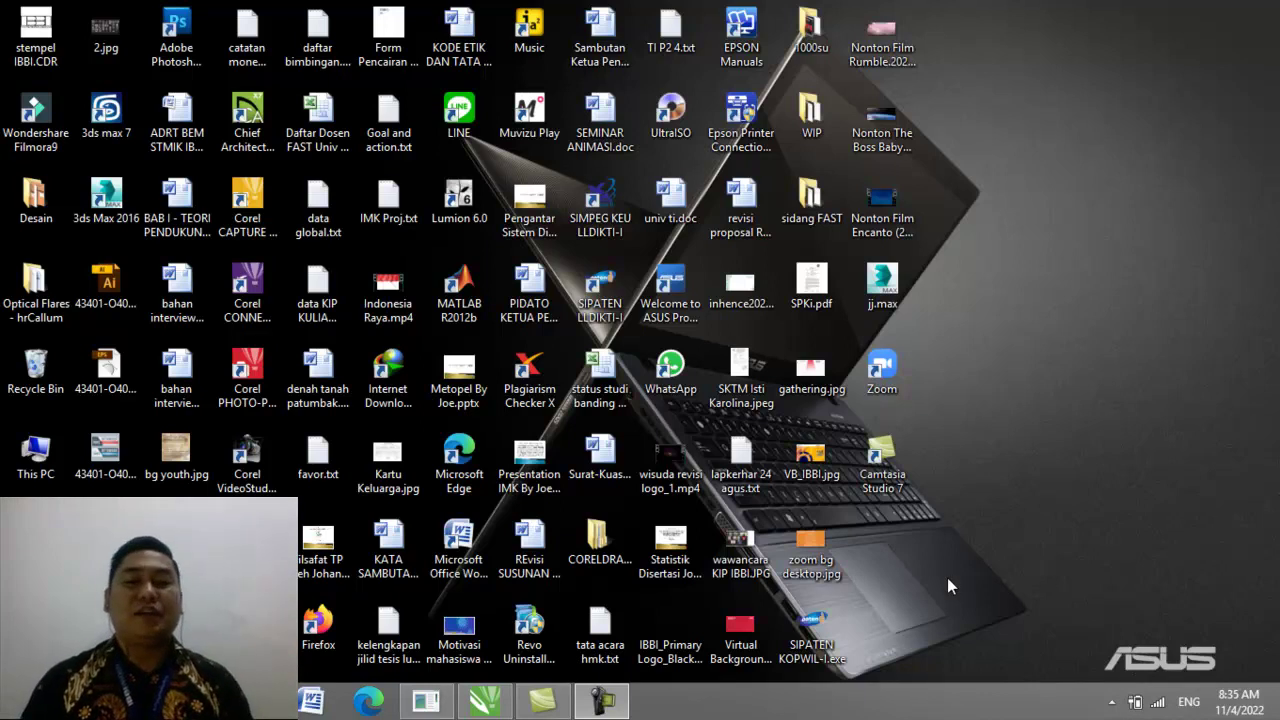
Step: Switch to CorelDRAW and create a new A4 document, 21.0 by 29.7 cm, in RGB at 300 dpi
click(484, 705)
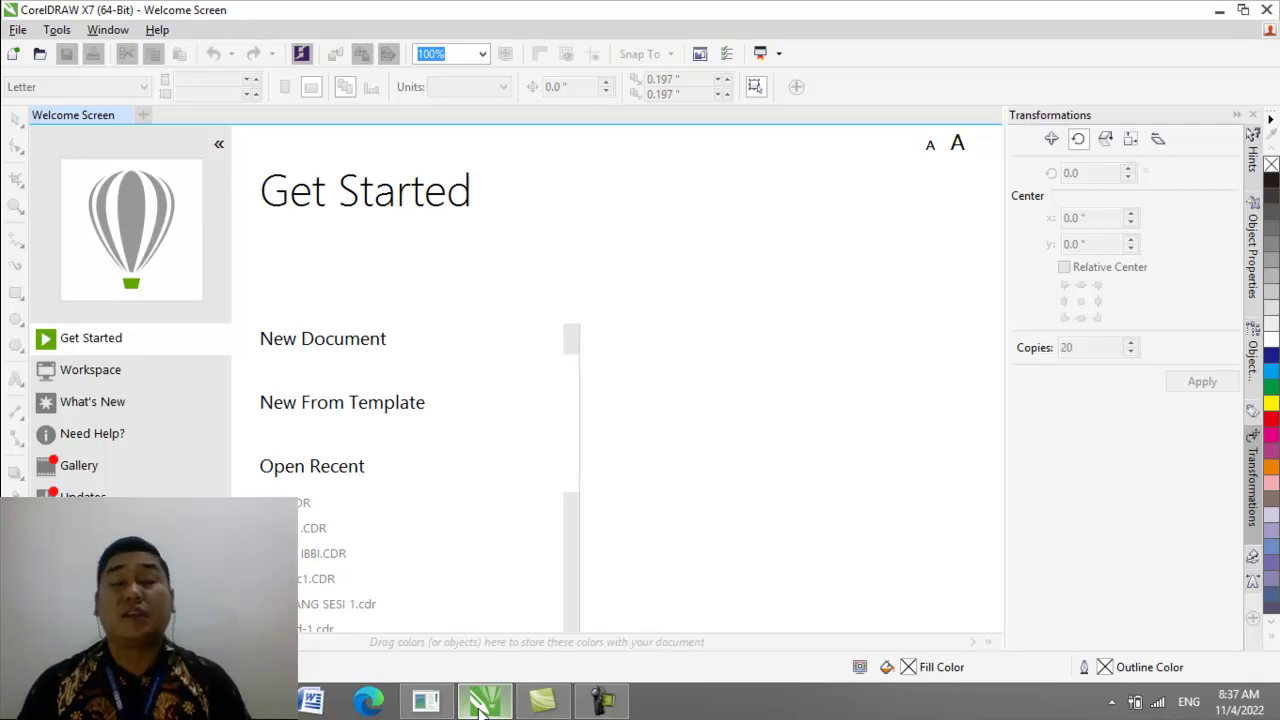
click(349, 340)
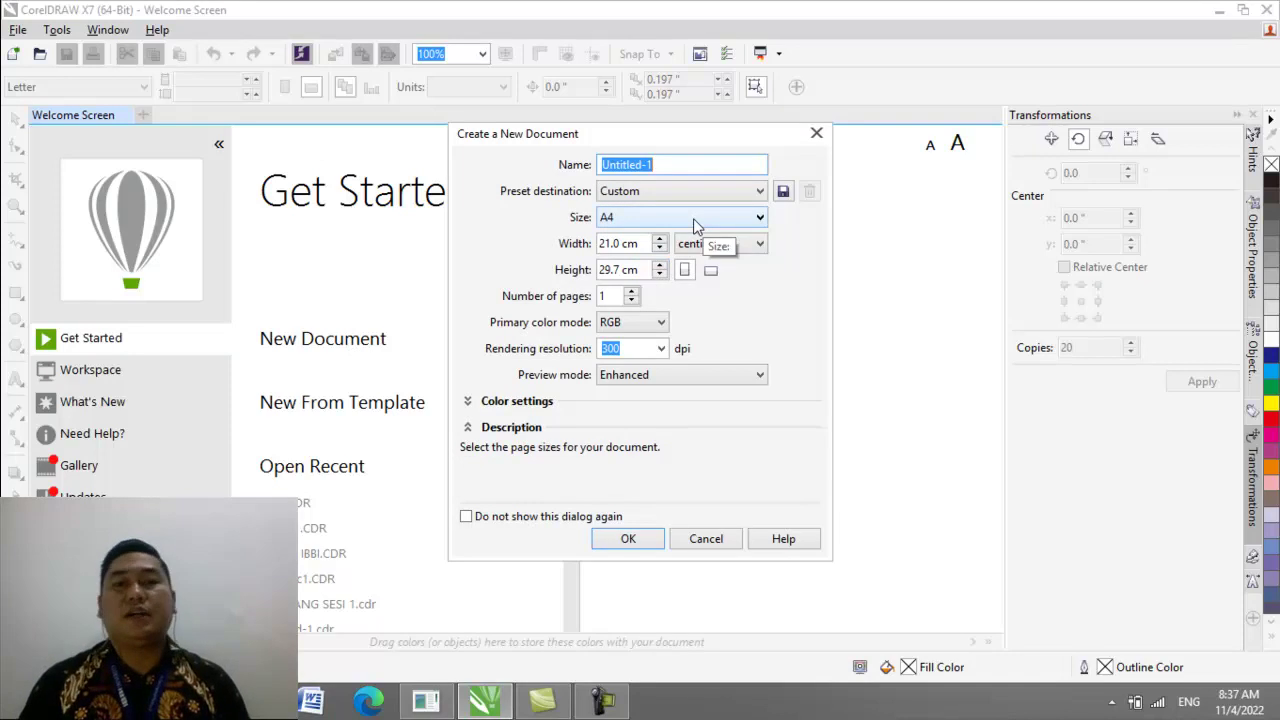
click(630, 539)
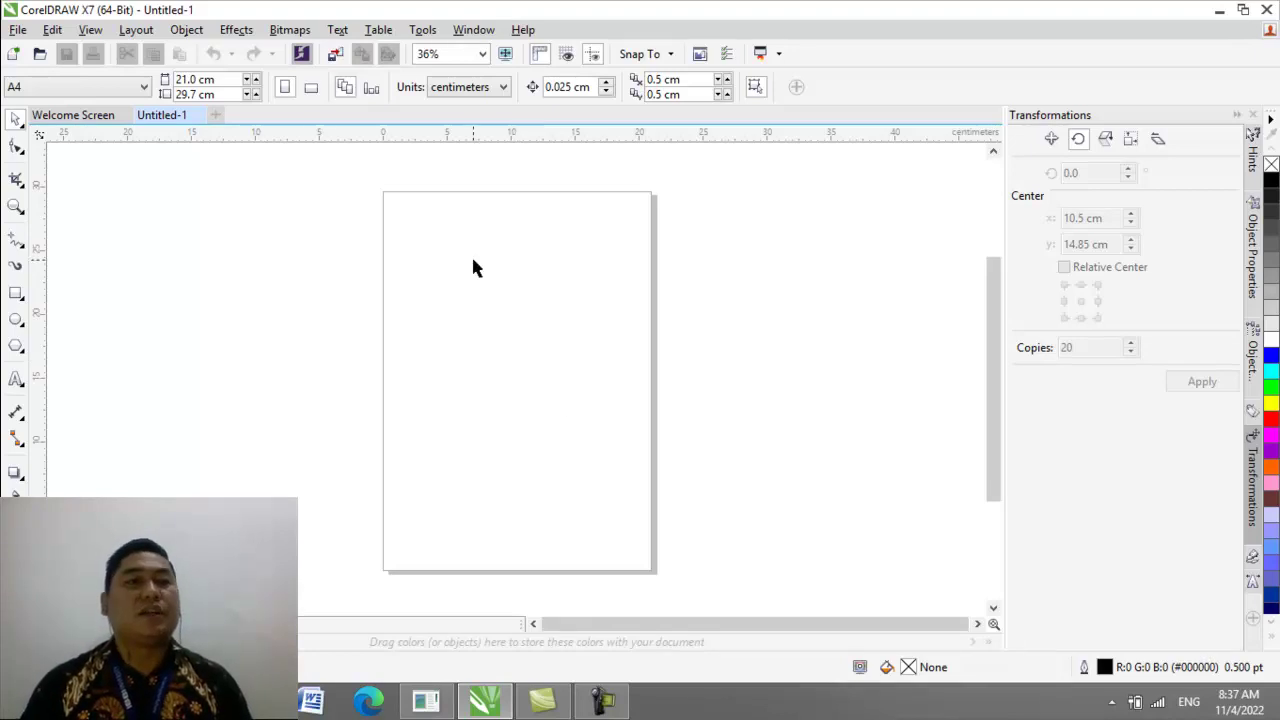
Step: Draw a rectangle across the middle of the page and set its size to 20 by 20 cm
click(16, 293)
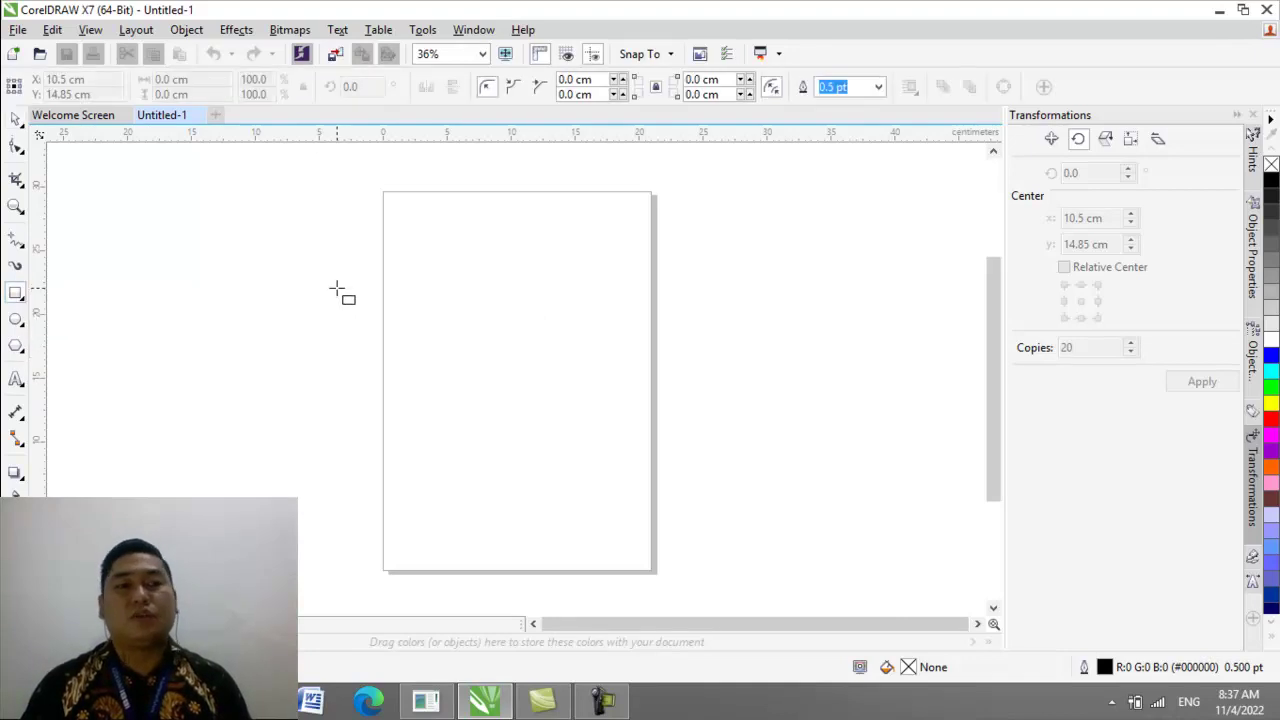
mouse_move(387, 272)
mouse_down()
mouse_move(491, 406)
mouse_move(649, 471)
mouse_up()
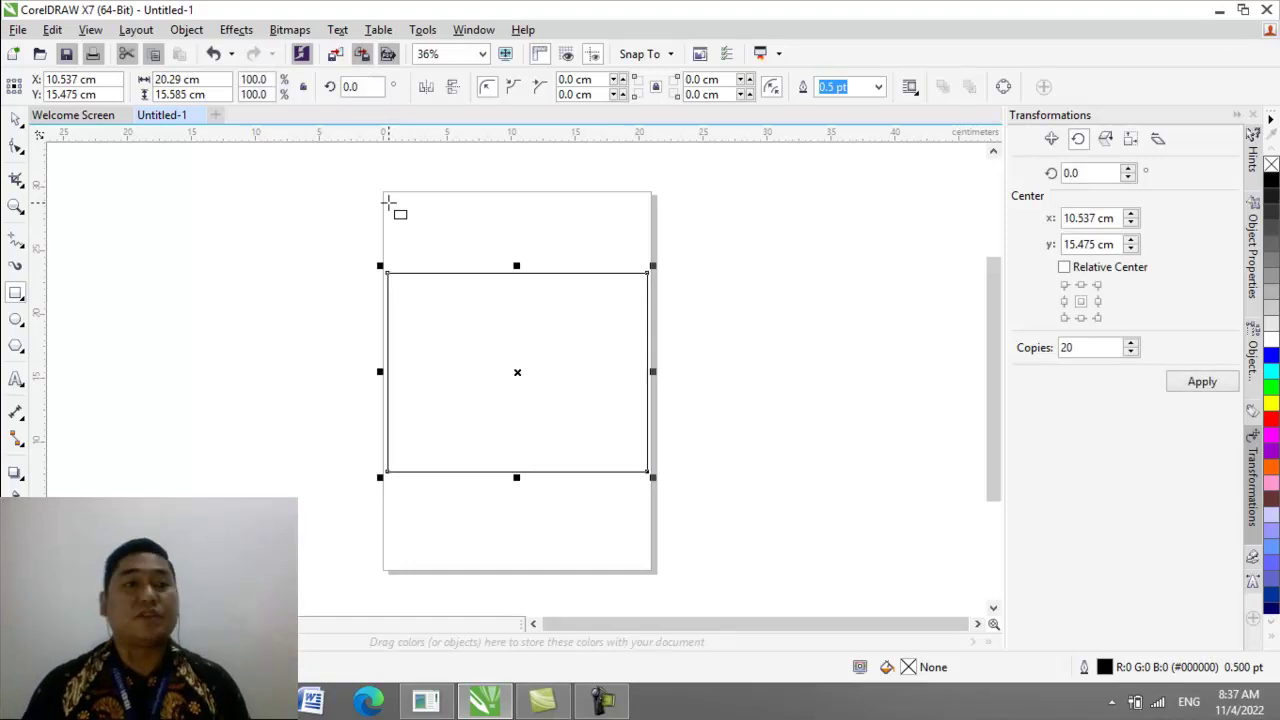
double_click(180, 80)
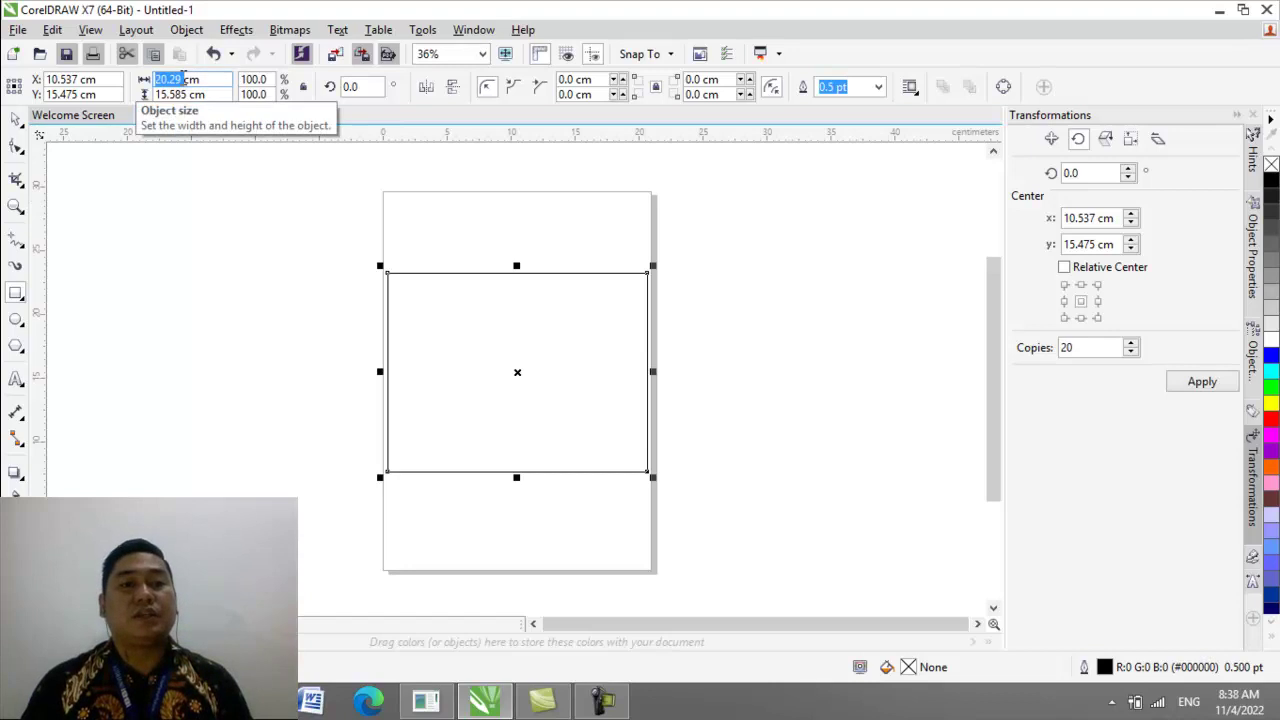
text(20)
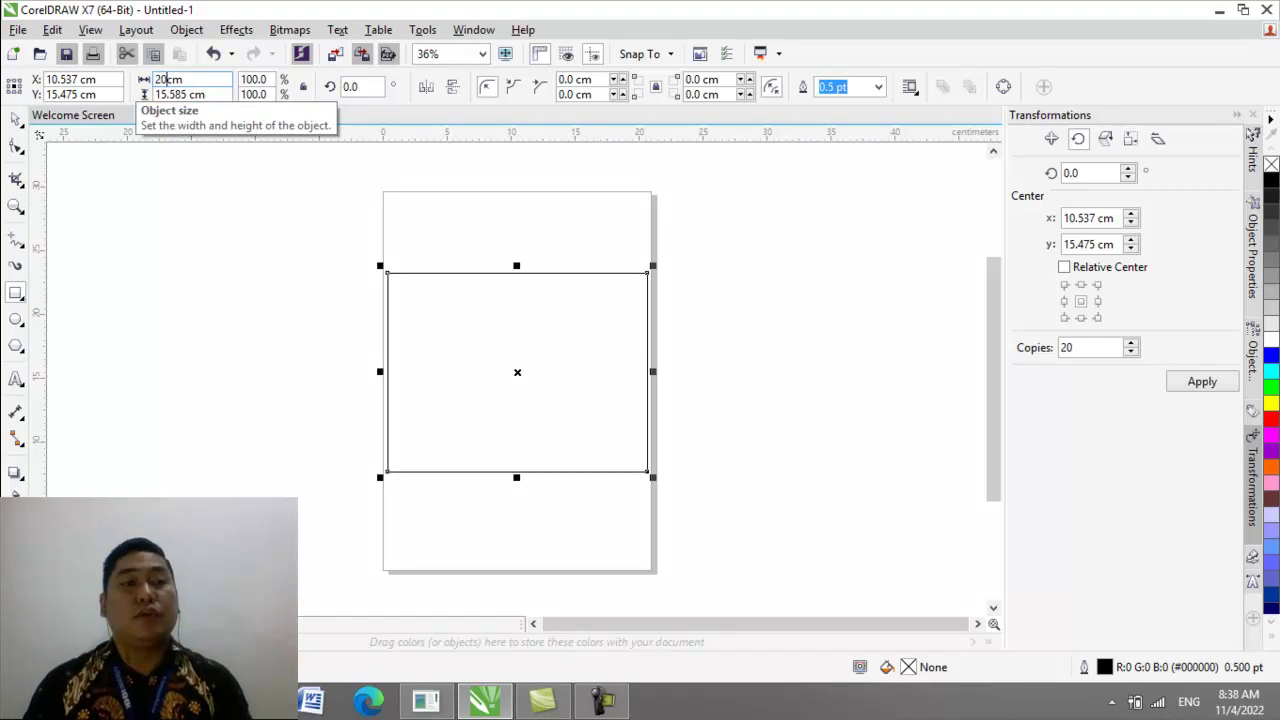
key(Tab)
text(20)
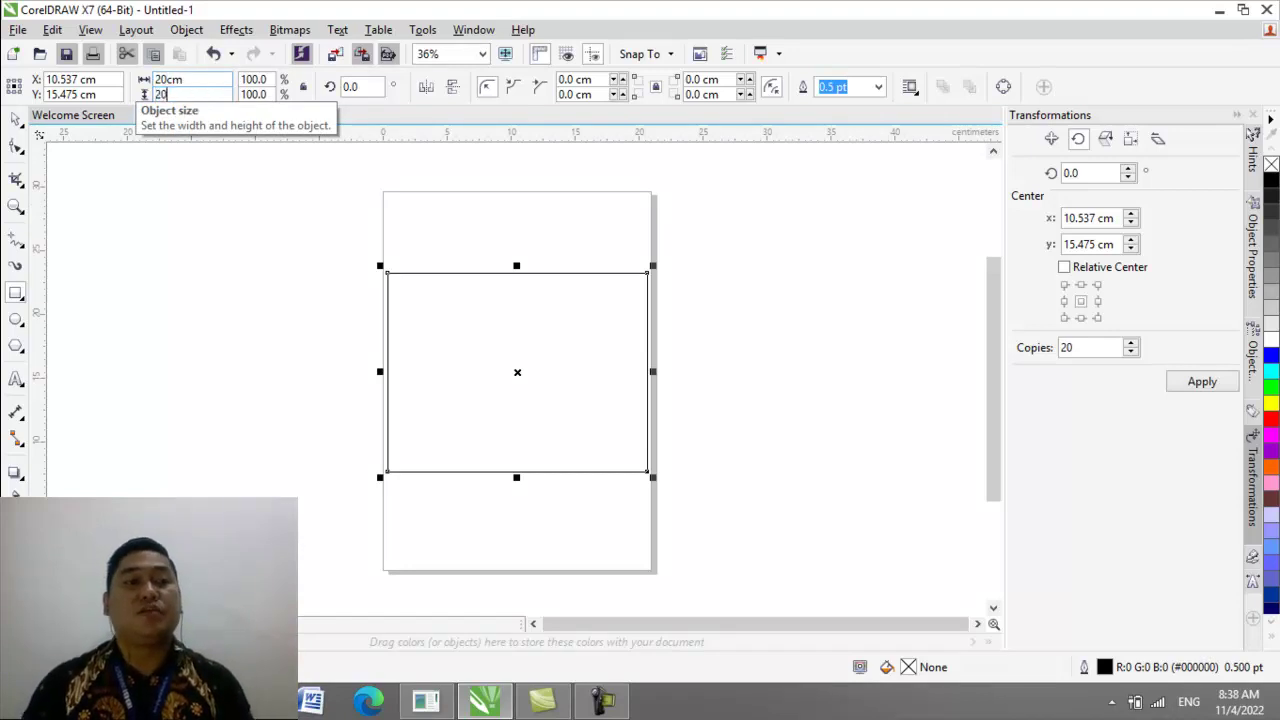
key(Return)
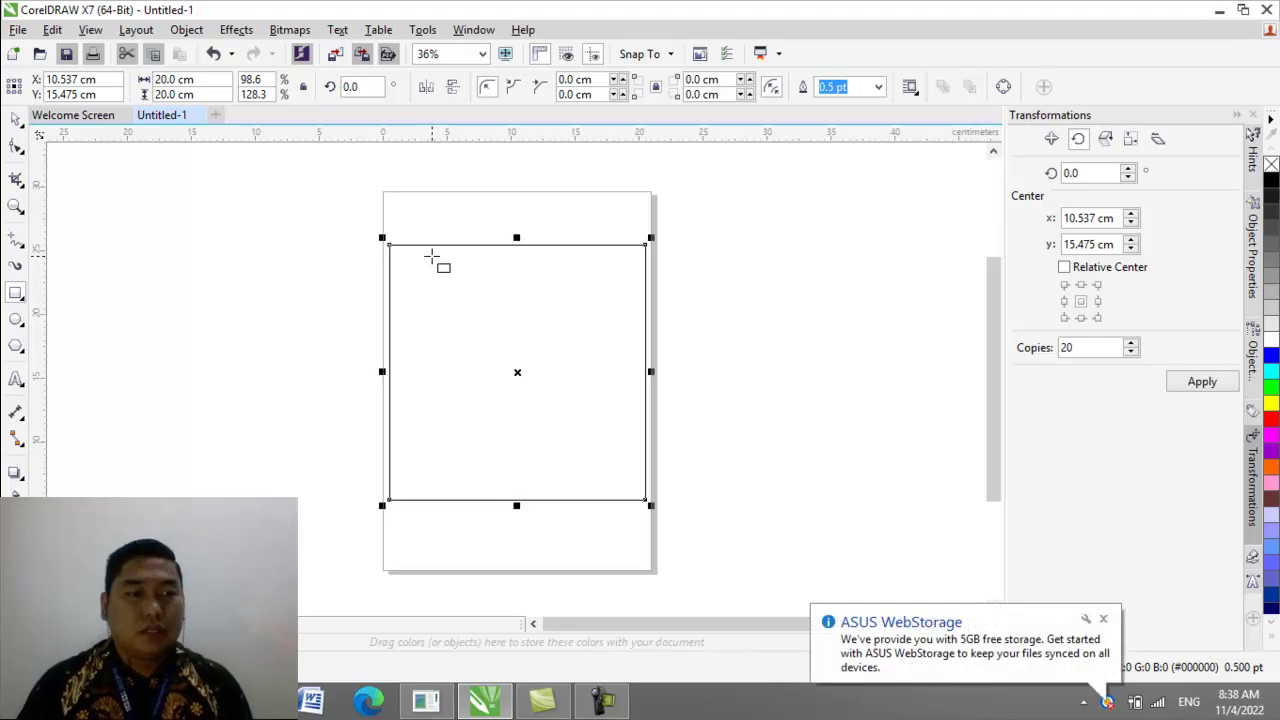
Step: Draw a circle about 9.3 cm in diameter inside the square and align it to the square's center
click(17, 322)
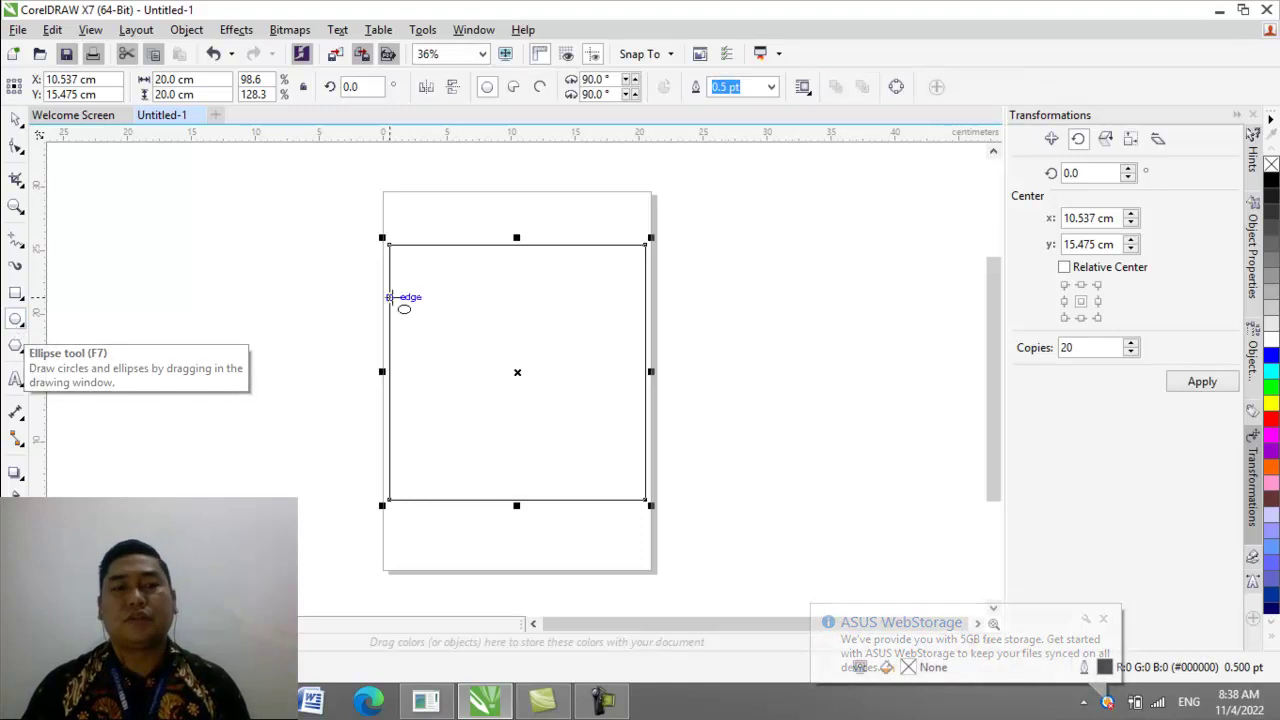
mouse_move(446, 301)
mouse_down()
mouse_move(645, 505)
mouse_move(559, 421)
mouse_up()
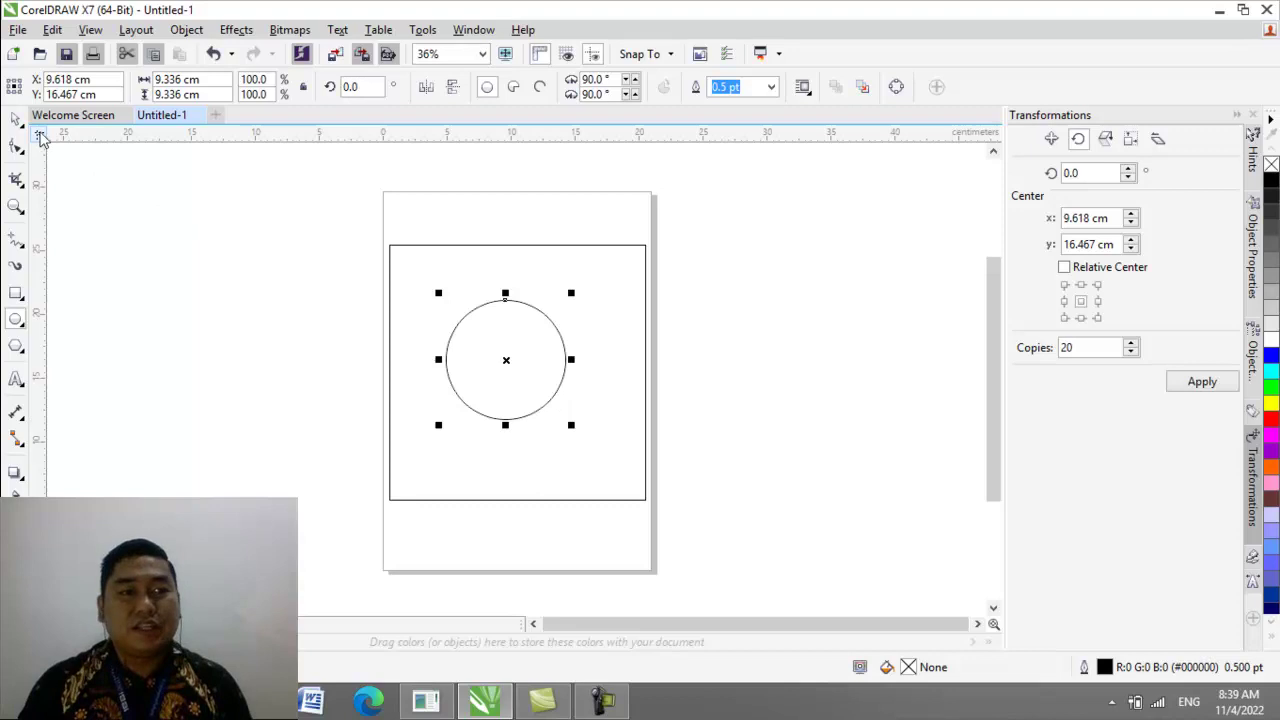
click(18, 124)
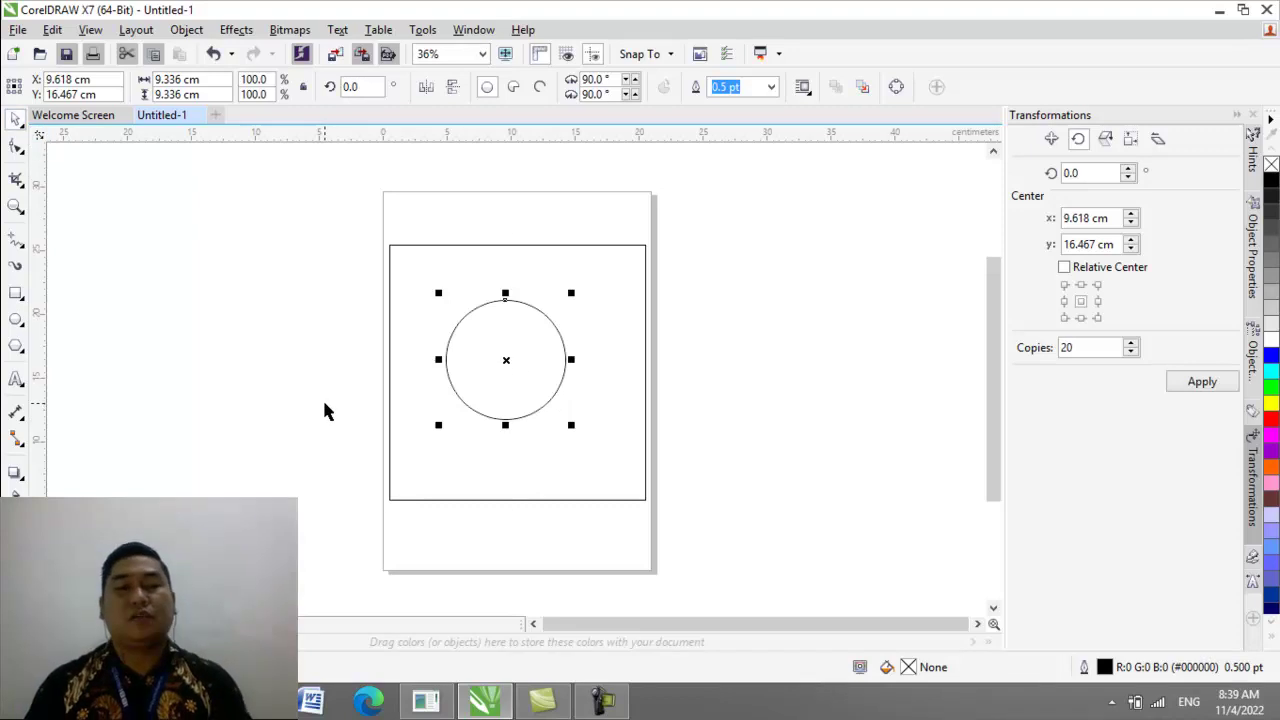
key(Tab)
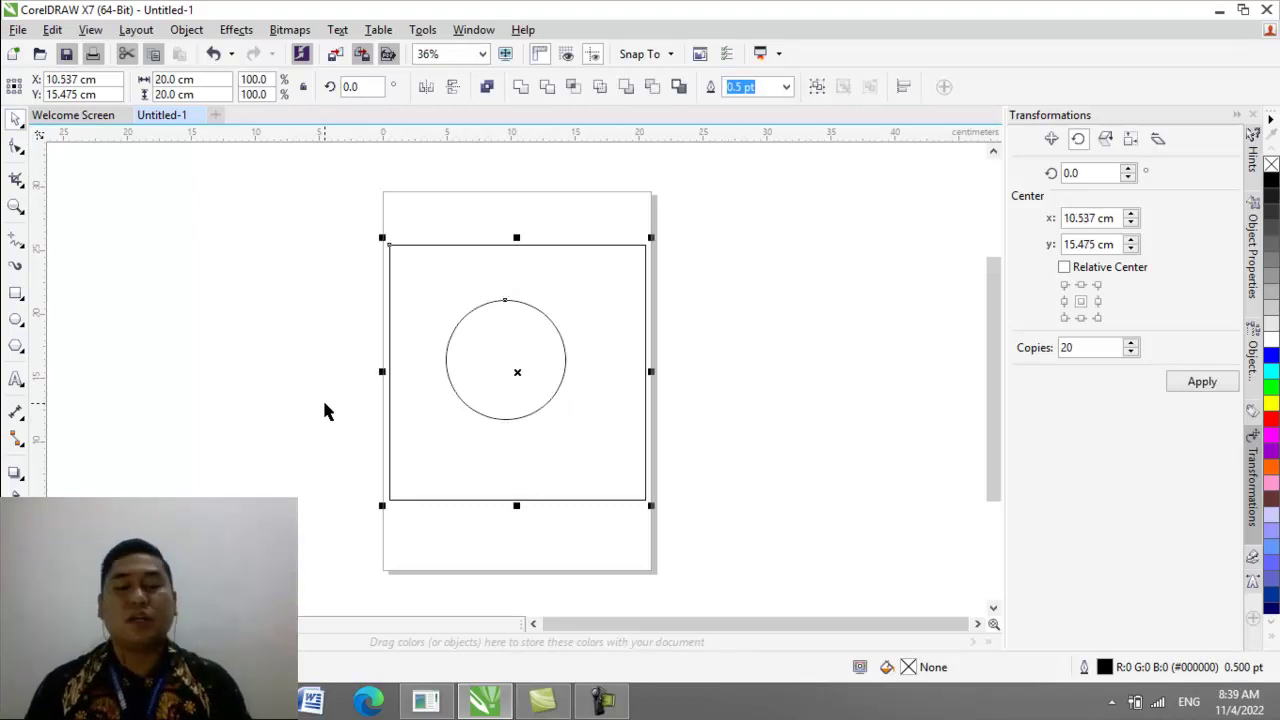
key(c)
key(e)
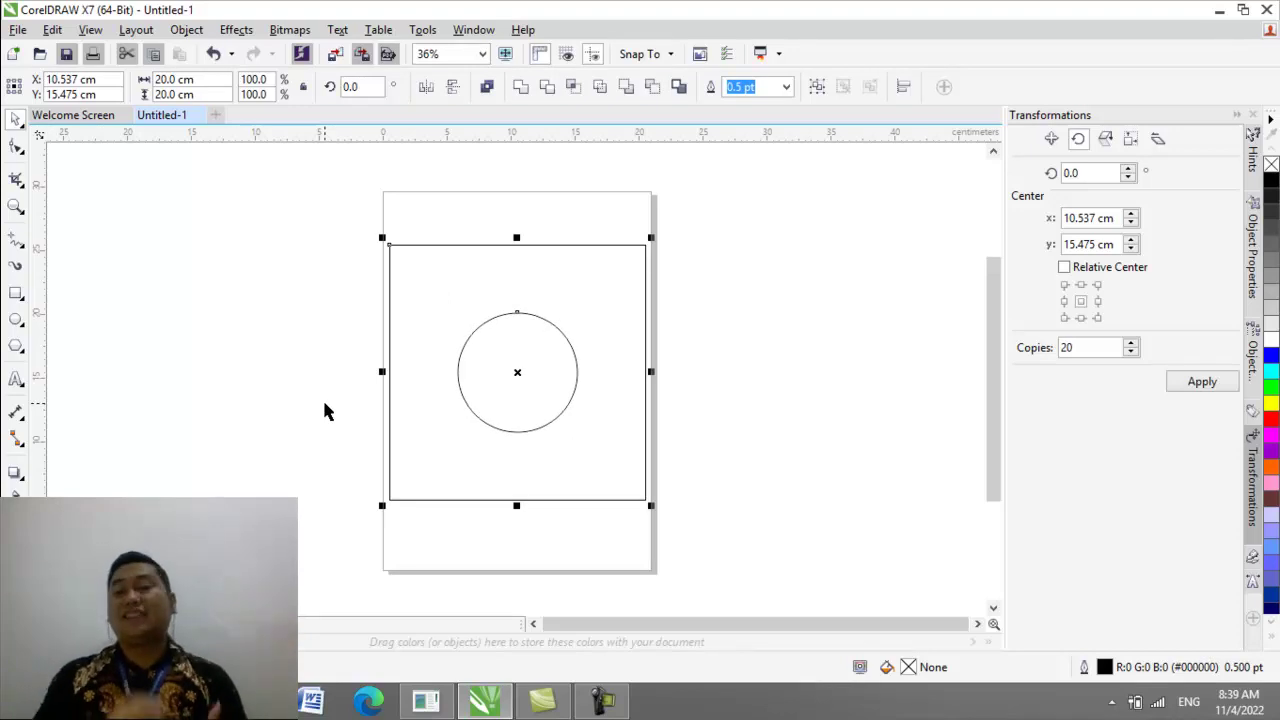
click(251, 316)
click(517, 432)
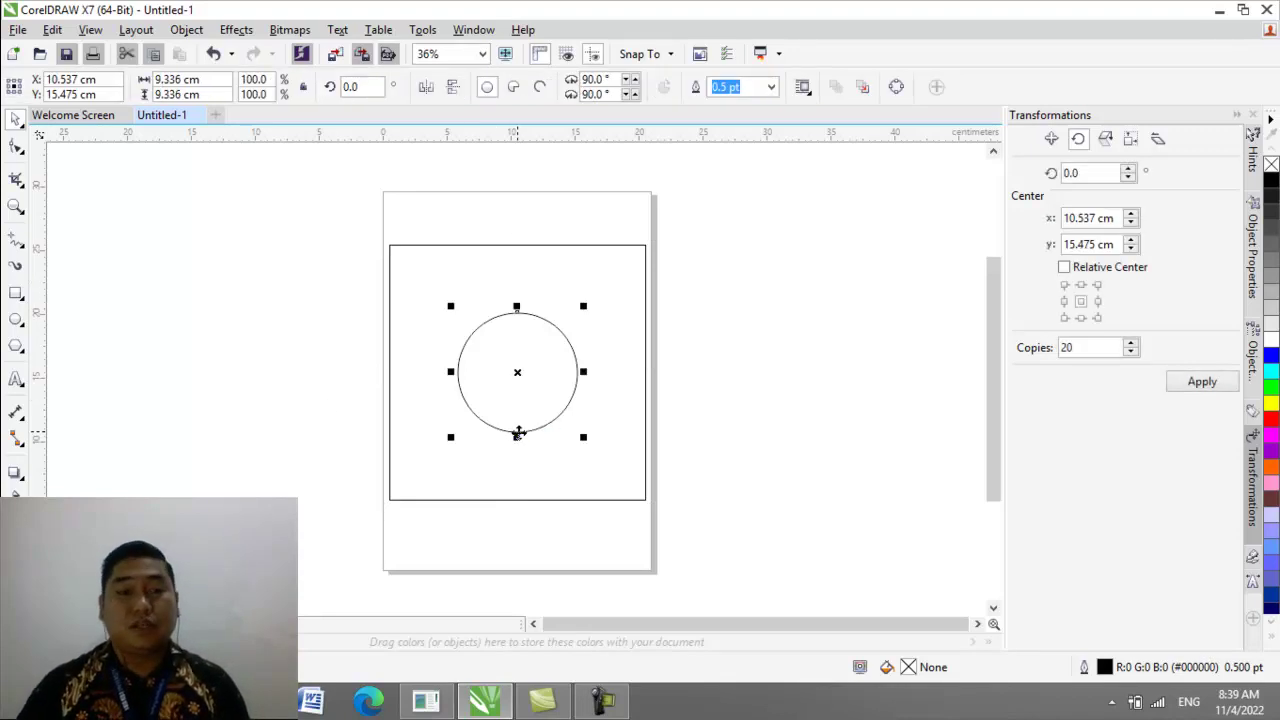
drag(517, 432, 521, 463)
click(584, 493)
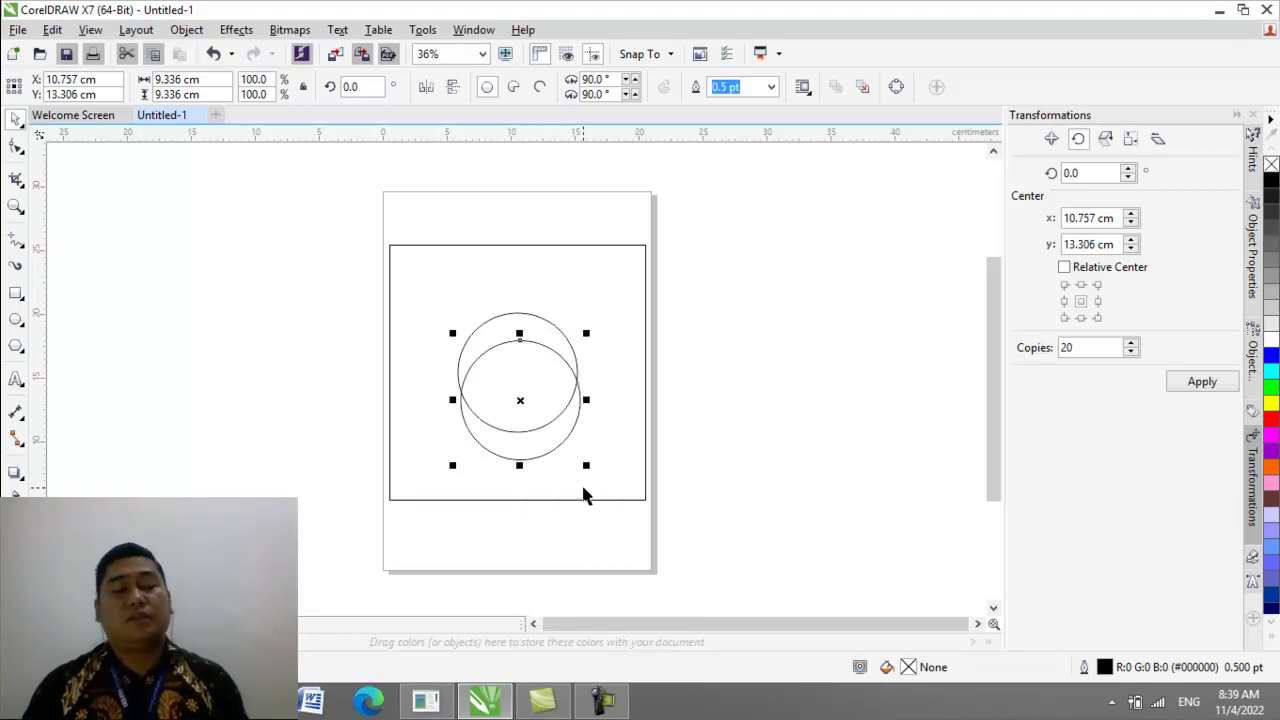
click(584, 492)
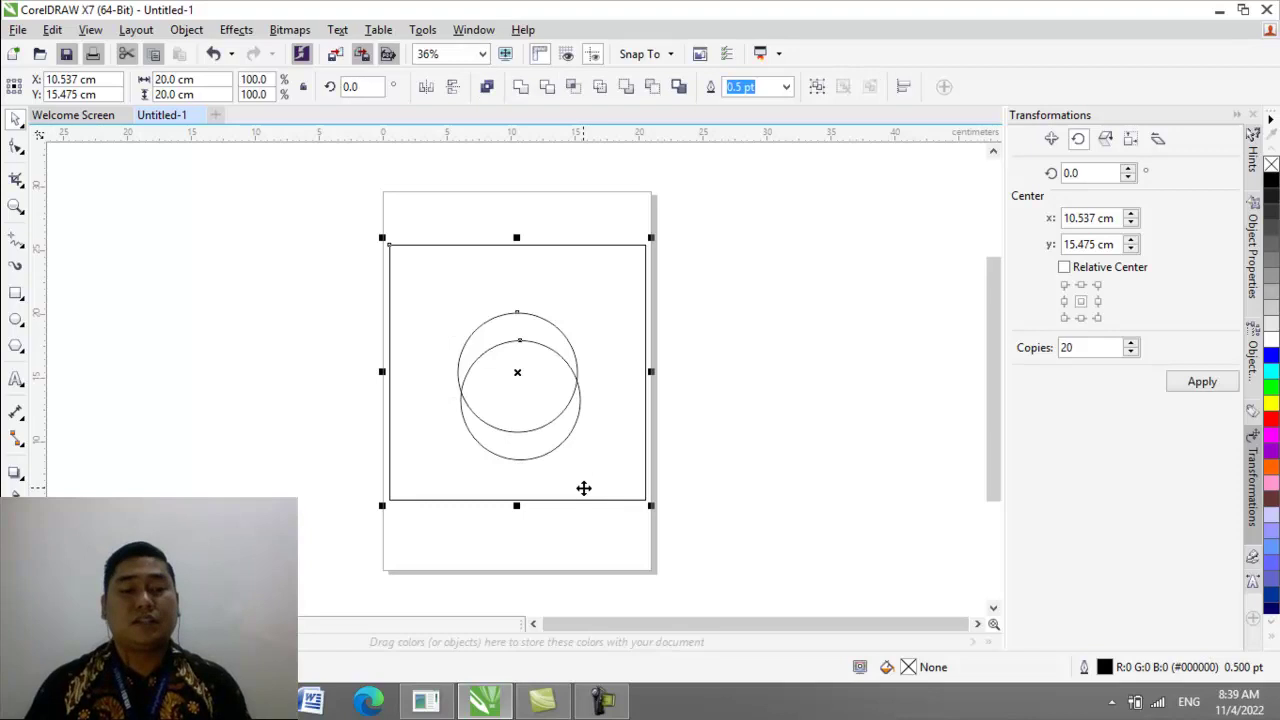
key(ctrl+z)
click(729, 461)
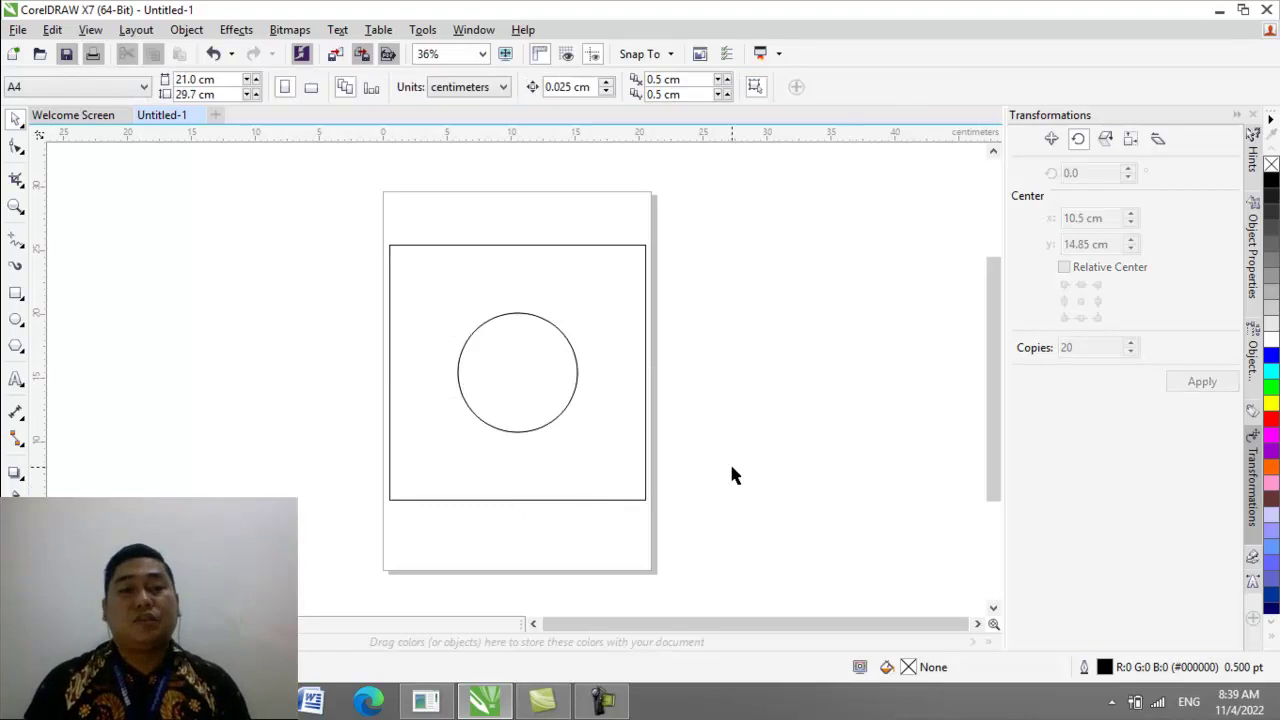
Step: Make a concentric copy of the centered circle, scaled up to about 10.1 cm in diameter
click(540, 435)
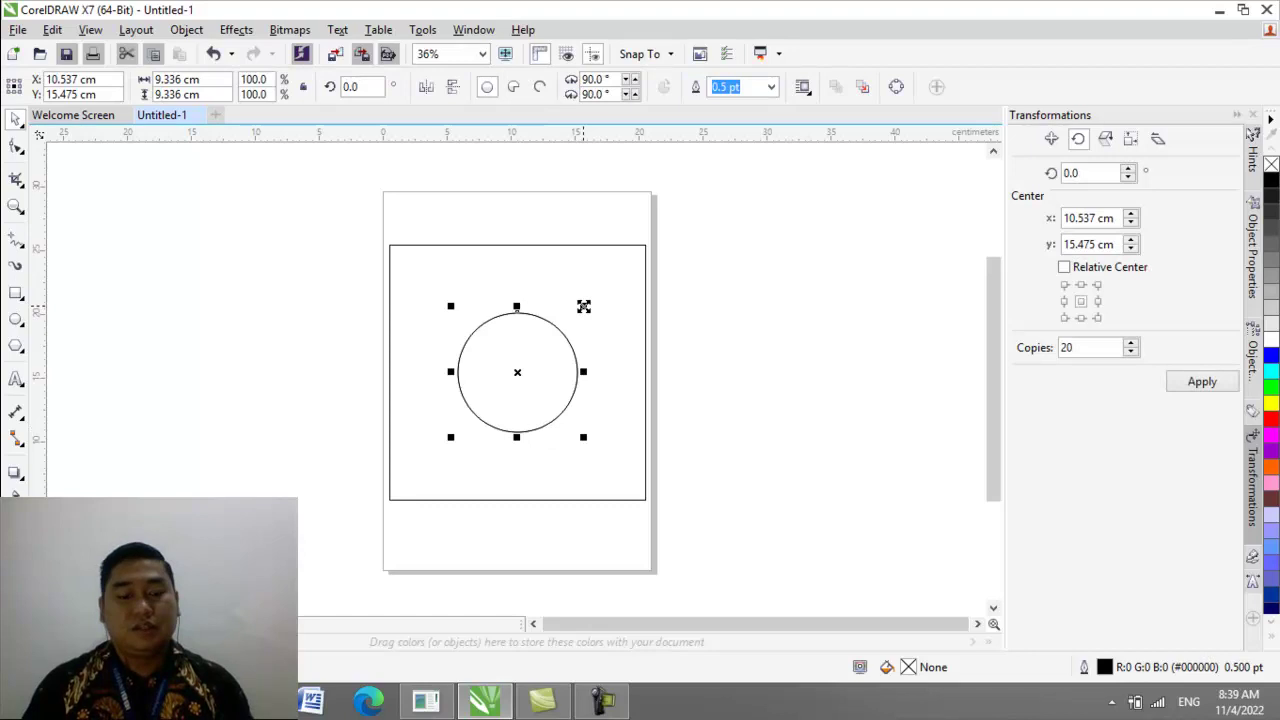
mouse_move(584, 306)
mouse_down()
mouse_move(590, 281)
mouse_move(589, 299)
mouse_up()
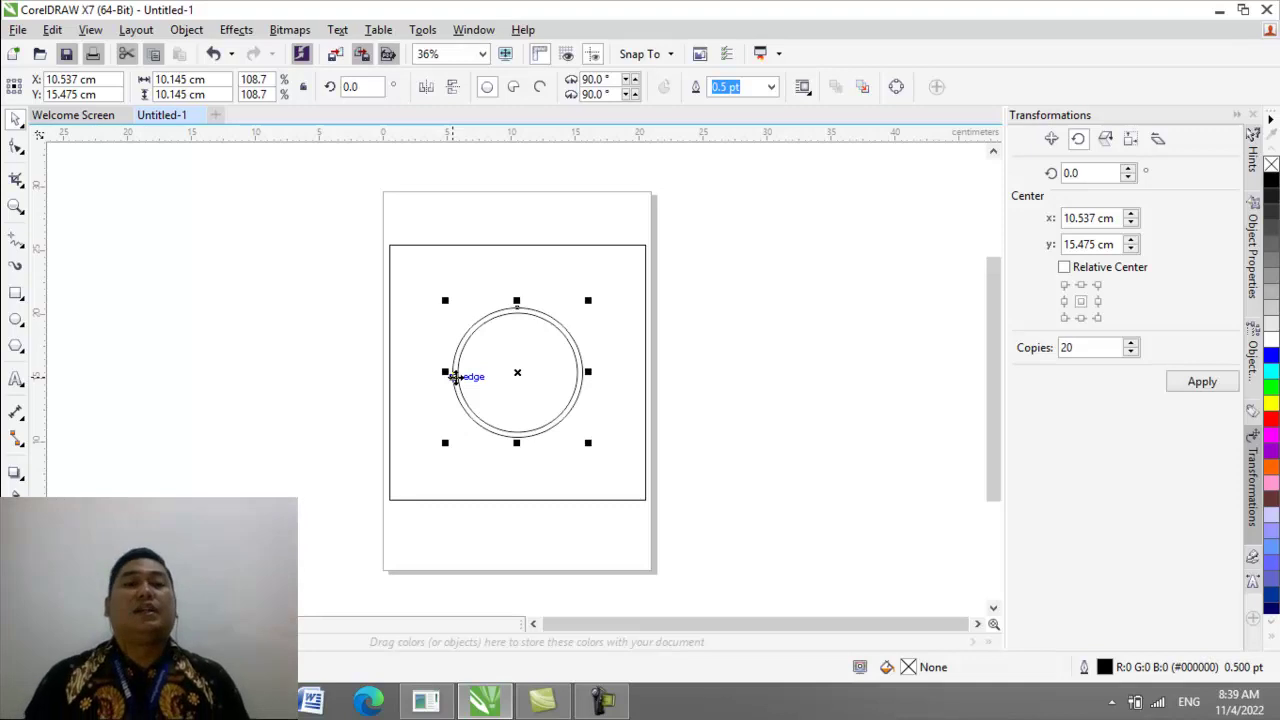
click(338, 357)
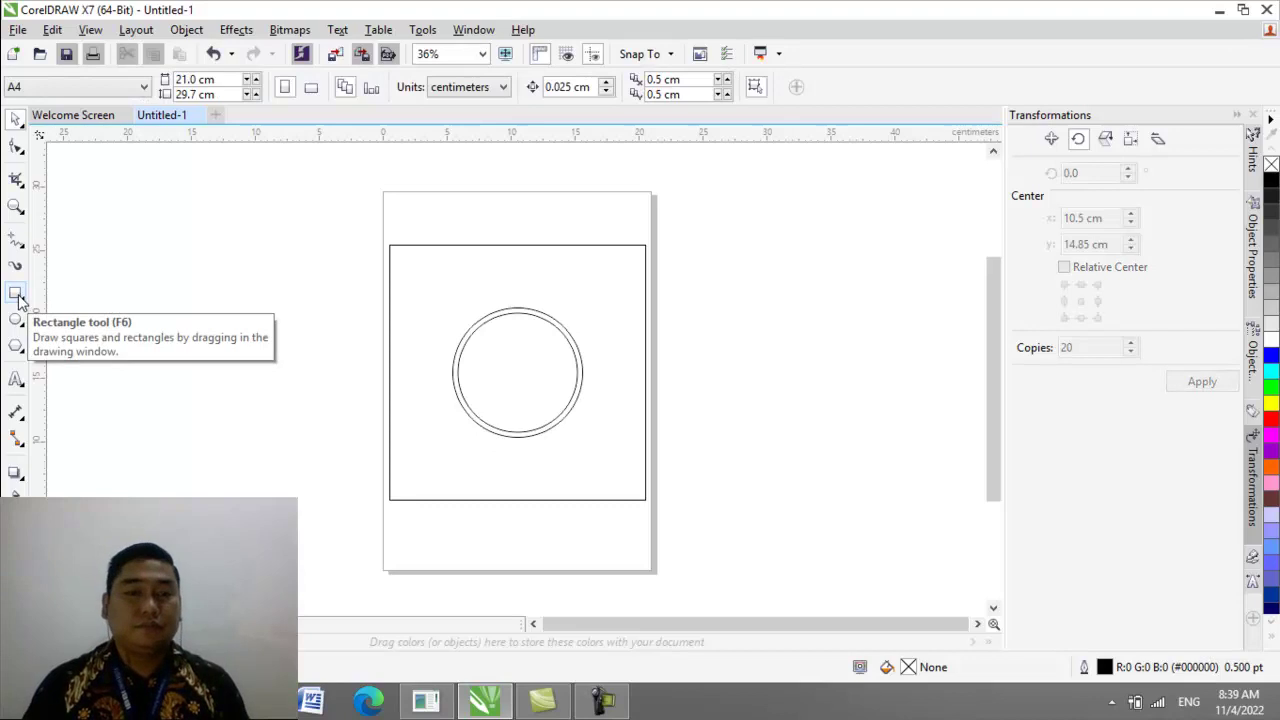
Step: Copy the inner circle and place the copy roughly centered on the square's upper-left corner
click(519, 312)
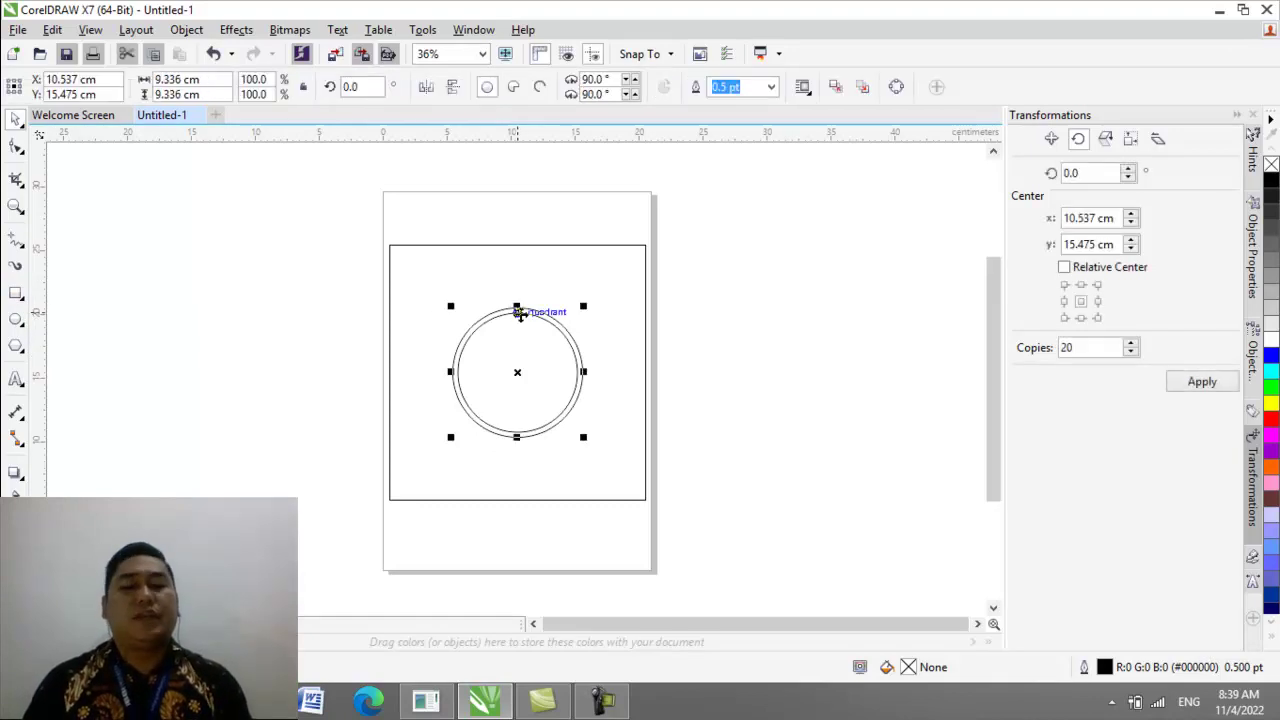
drag(517, 306, 381, 172)
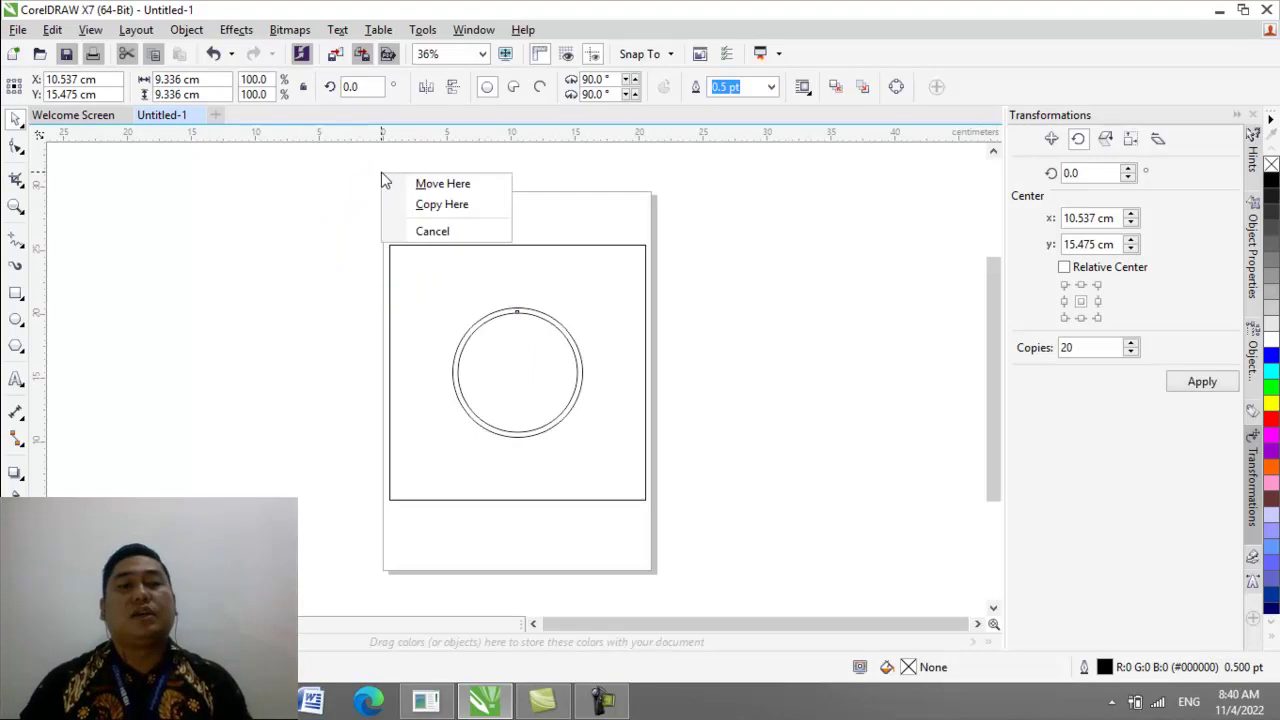
click(450, 206)
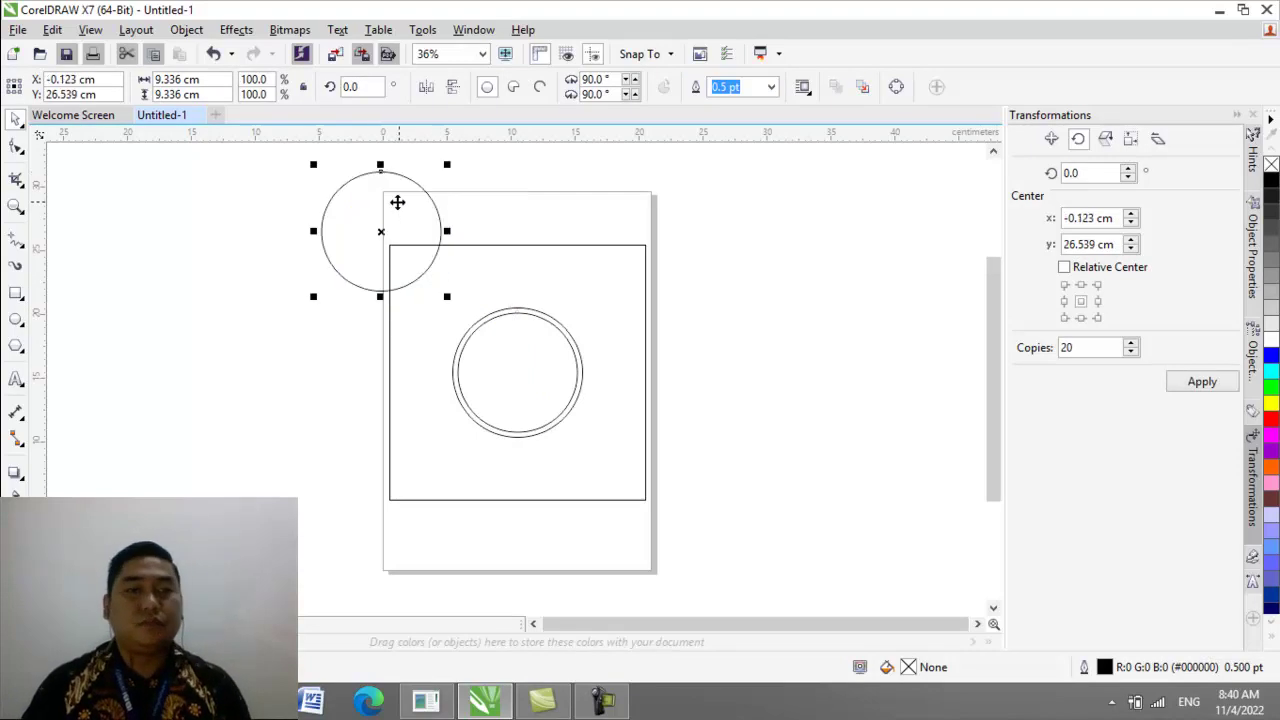
click(354, 206)
drag(354, 206, 361, 213)
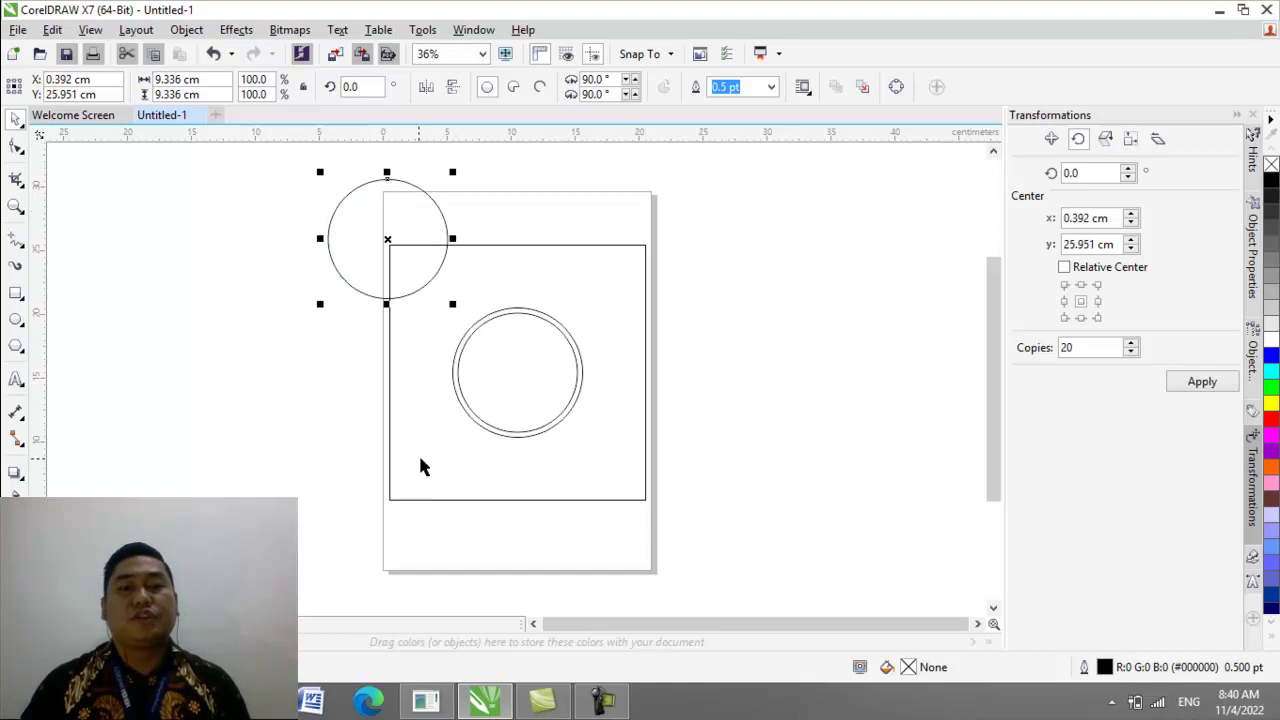
click(836, 385)
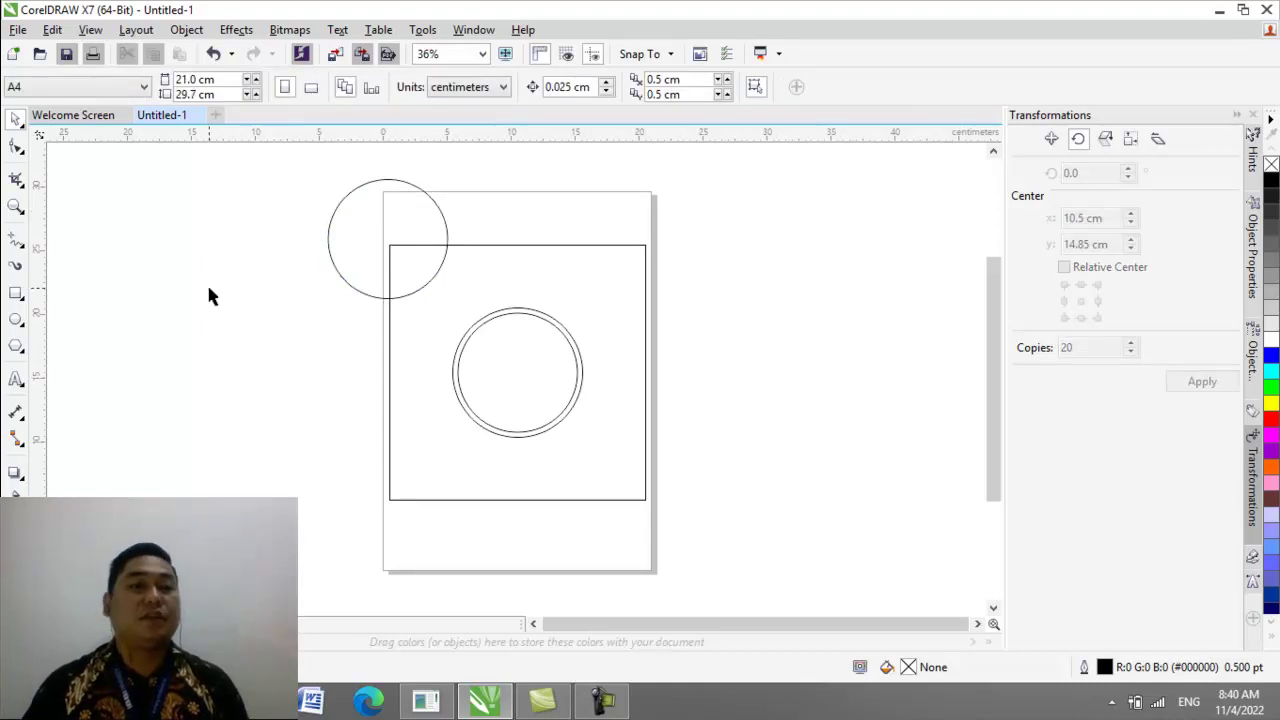
Step: Draw a rectangle about 30.5 by 7.1 cm covering the upper half of the two concentric circles down to their center
click(16, 292)
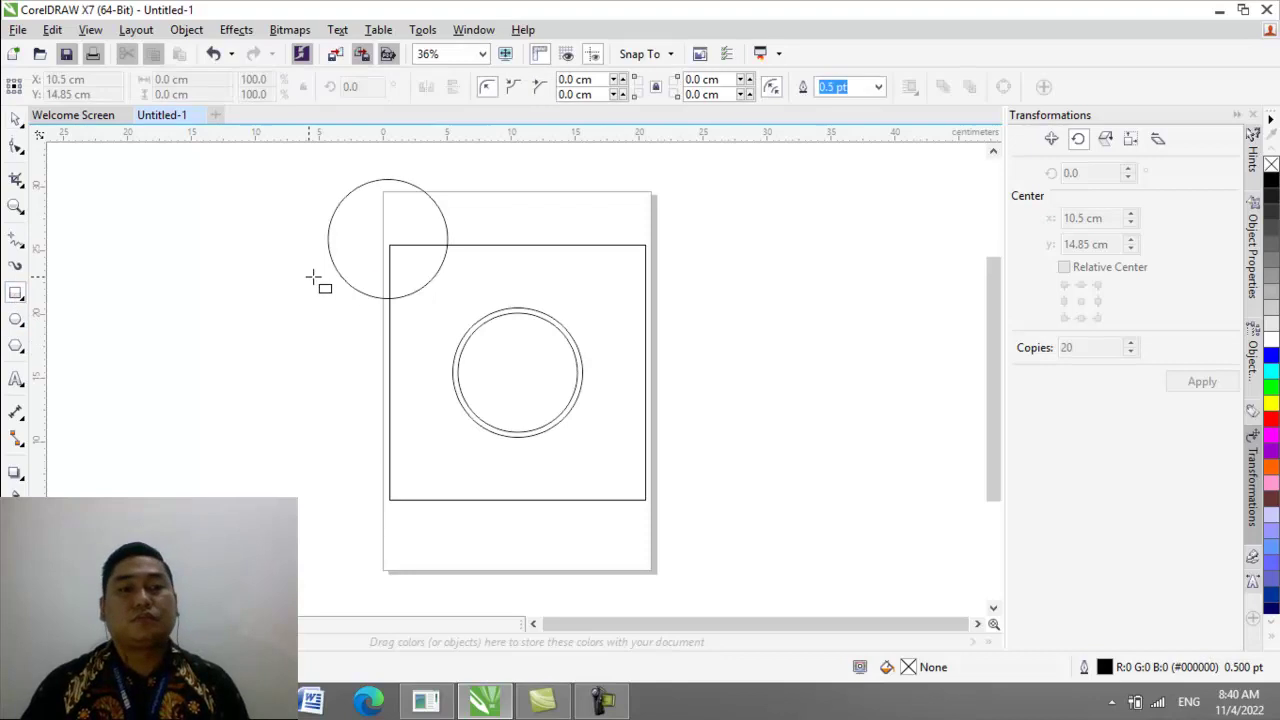
drag(335, 281, 726, 372)
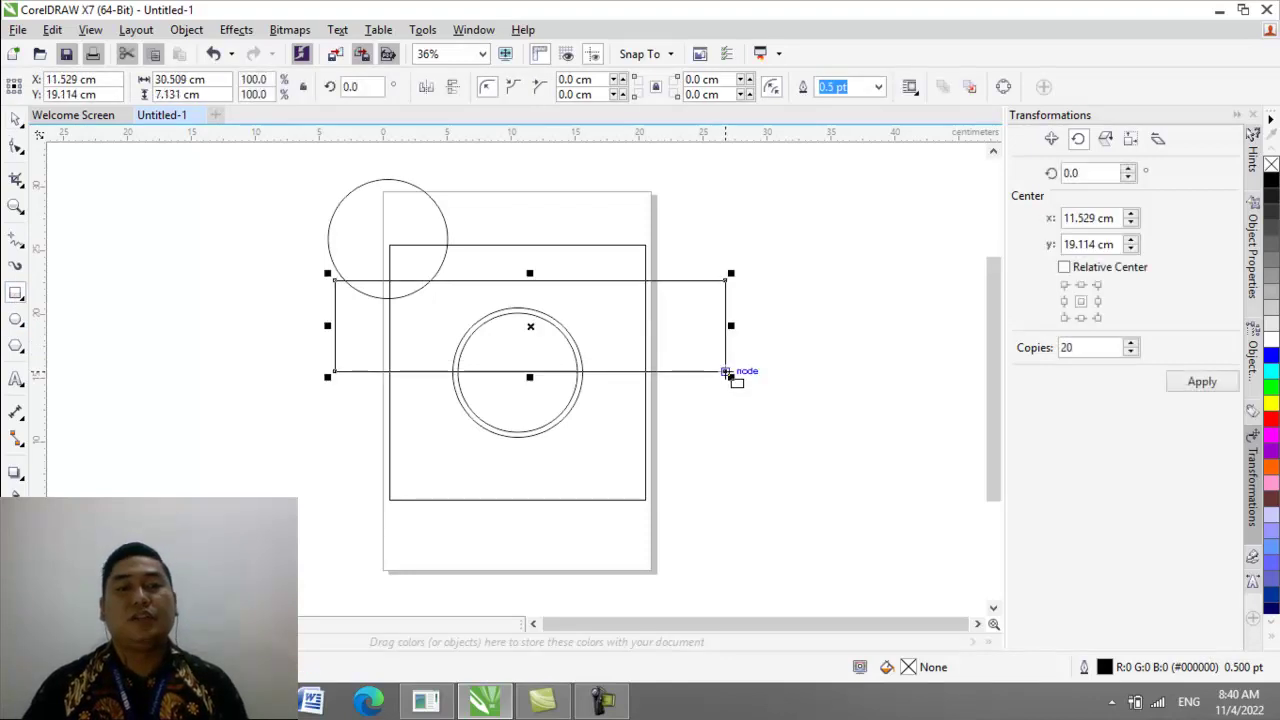
click(17, 119)
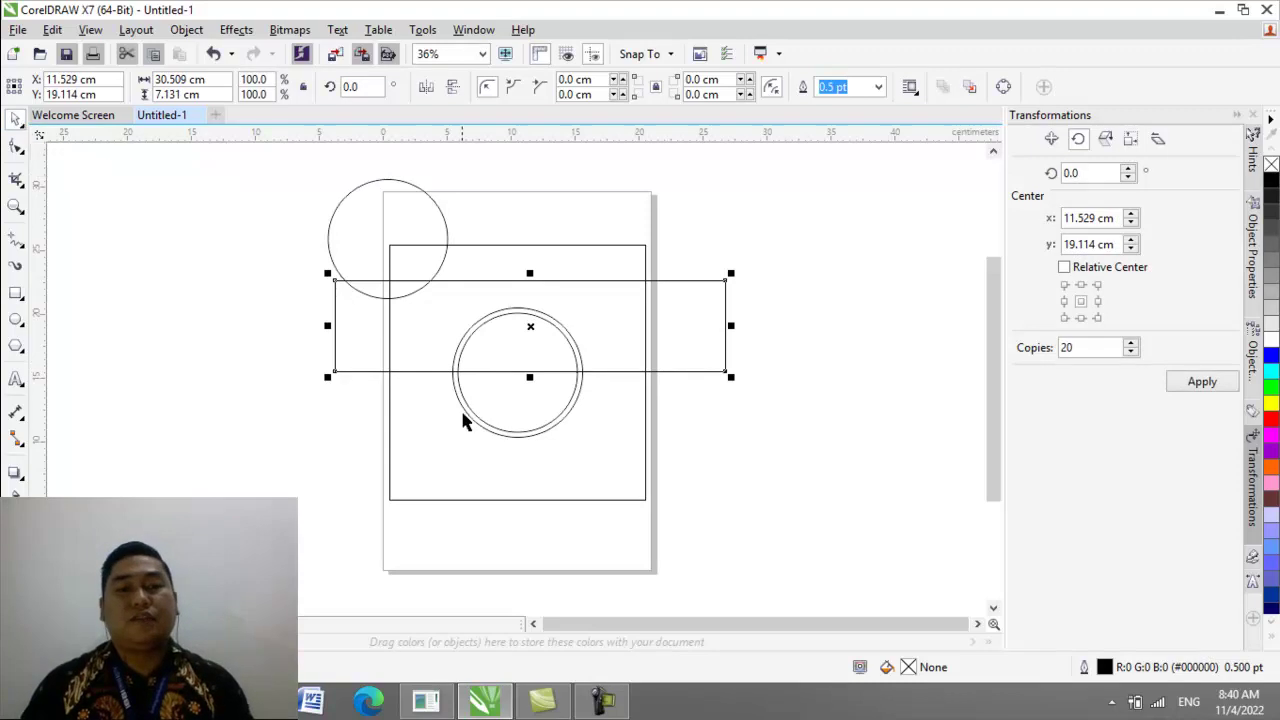
Step: Trim the upper half off the outer circle using the wide rectangle, and delete that rectangle
shift+click(517, 437)
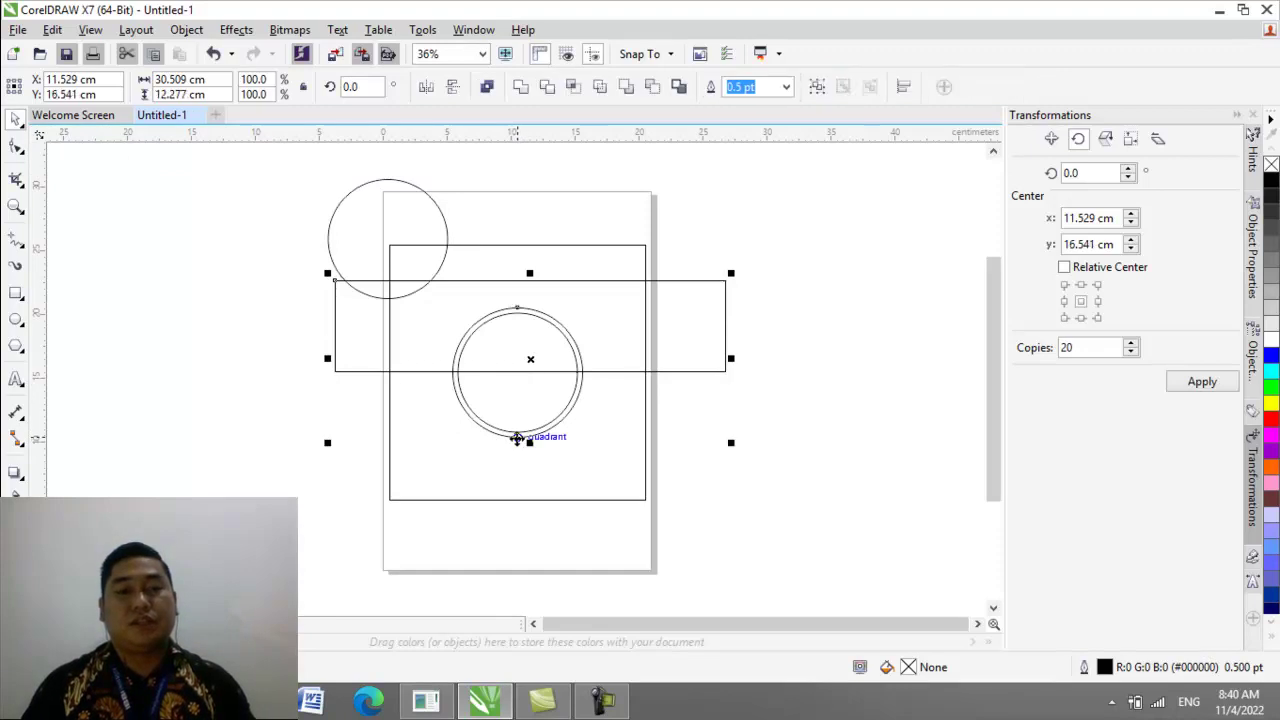
click(548, 88)
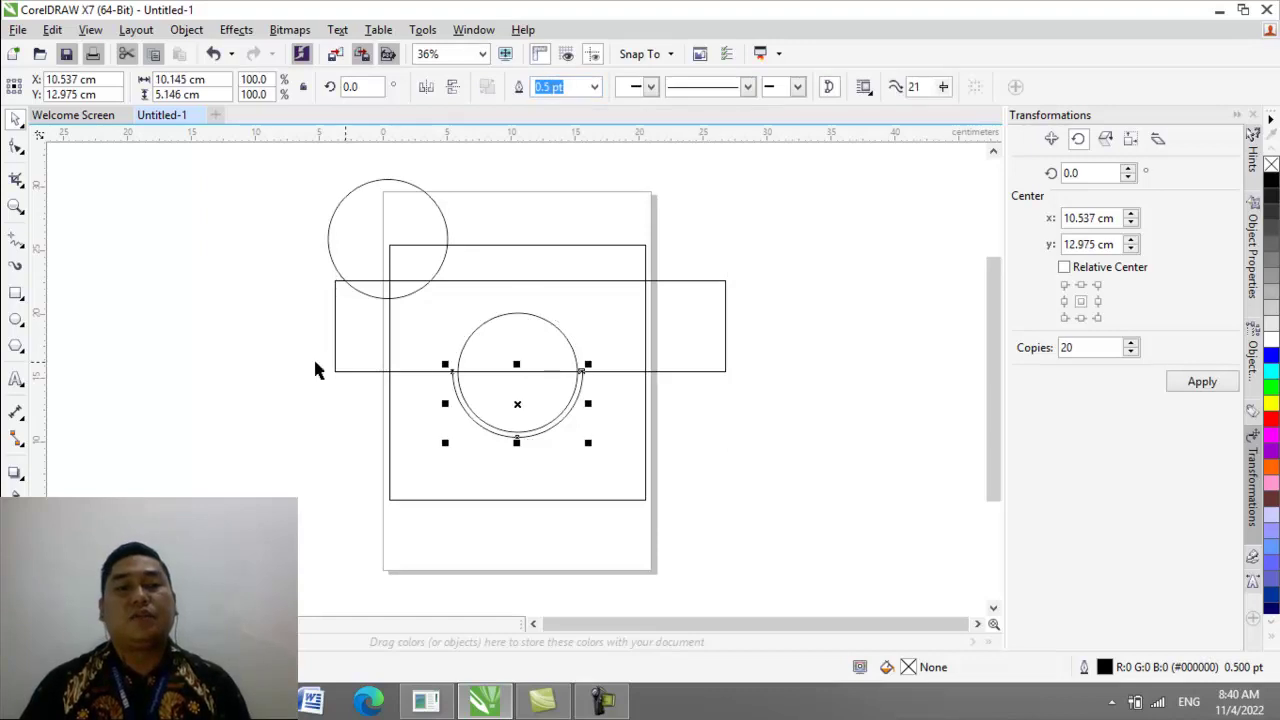
click(183, 366)
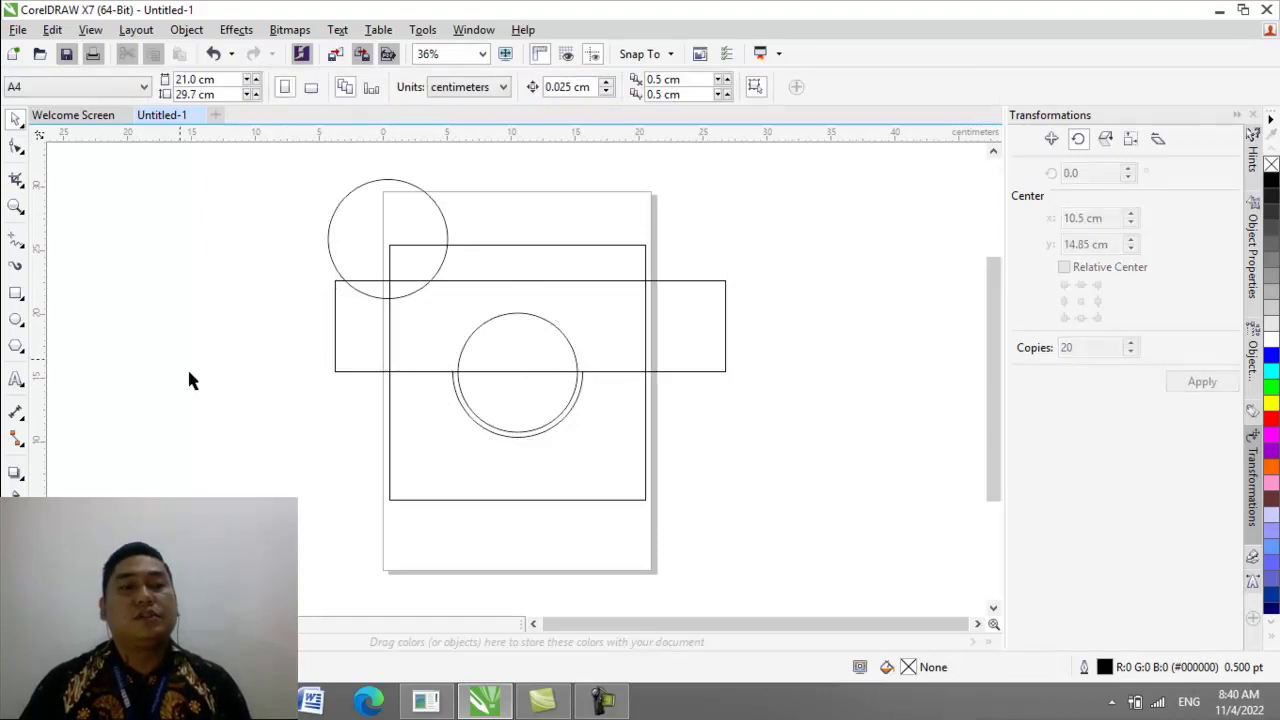
click(336, 365)
key(Delete)
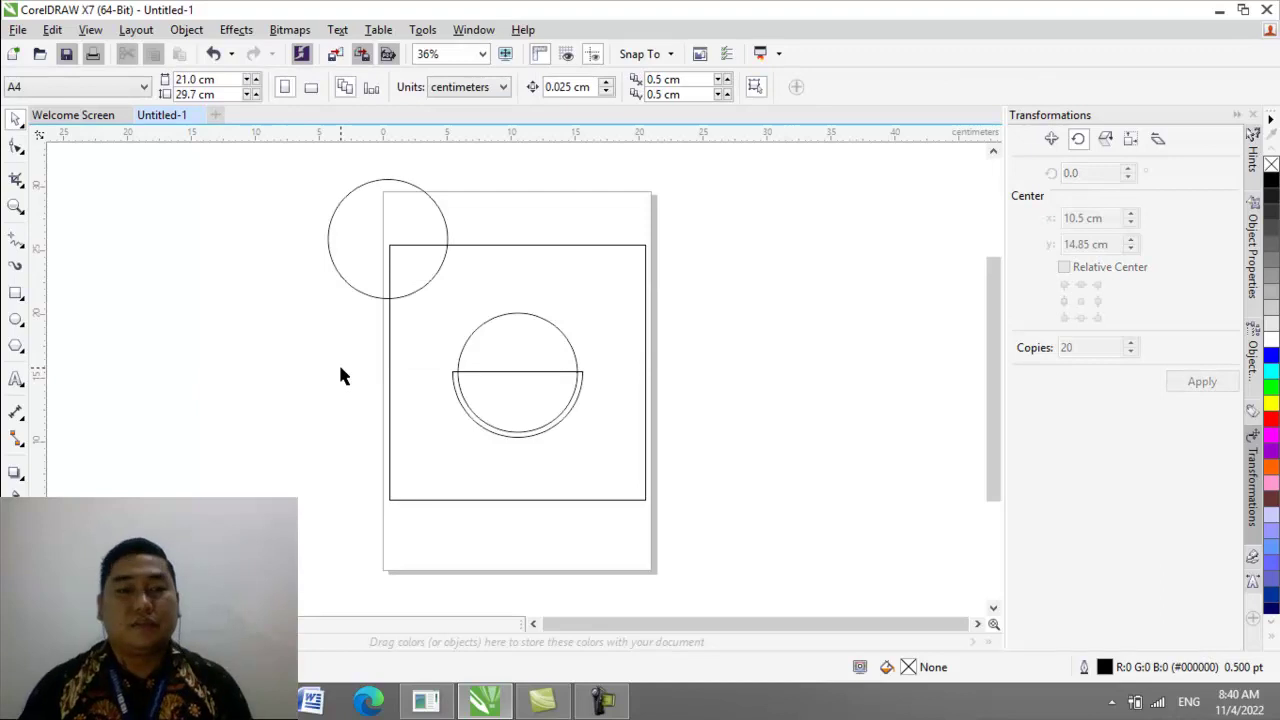
click(523, 331)
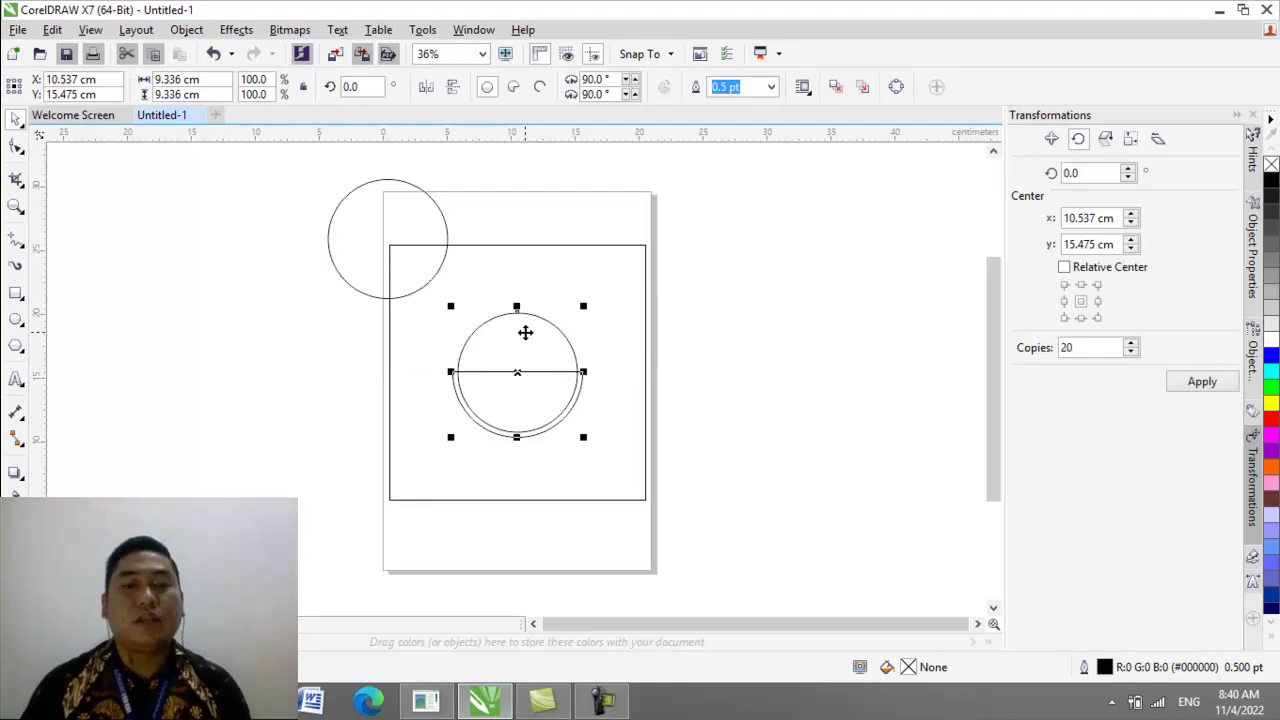
click(782, 436)
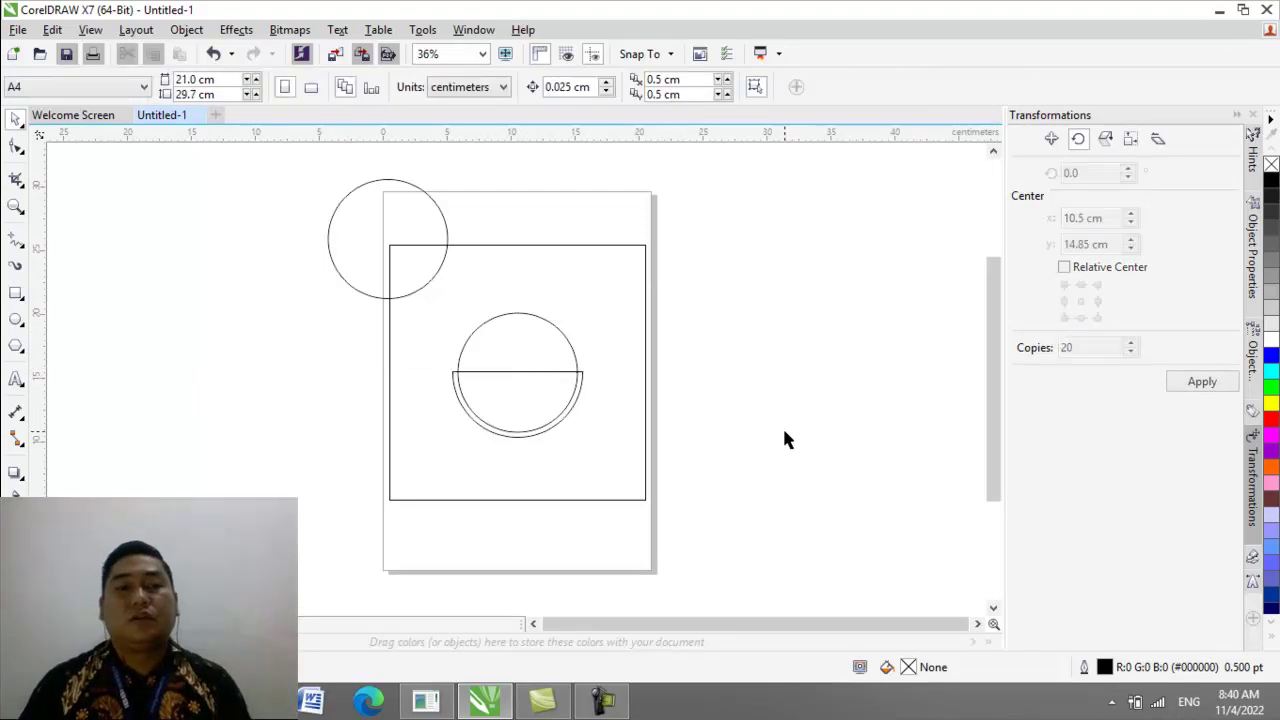
Step: Fill the lower half circle with 80% Black
click(581, 392)
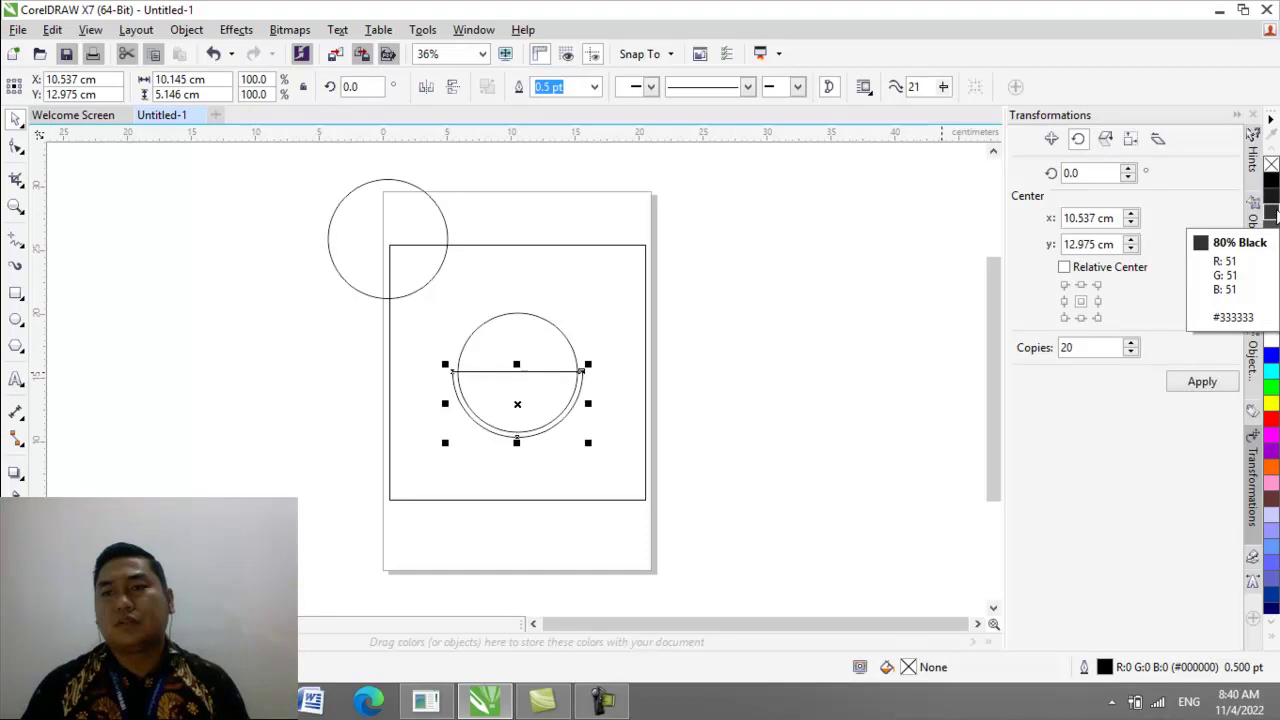
click(1271, 200)
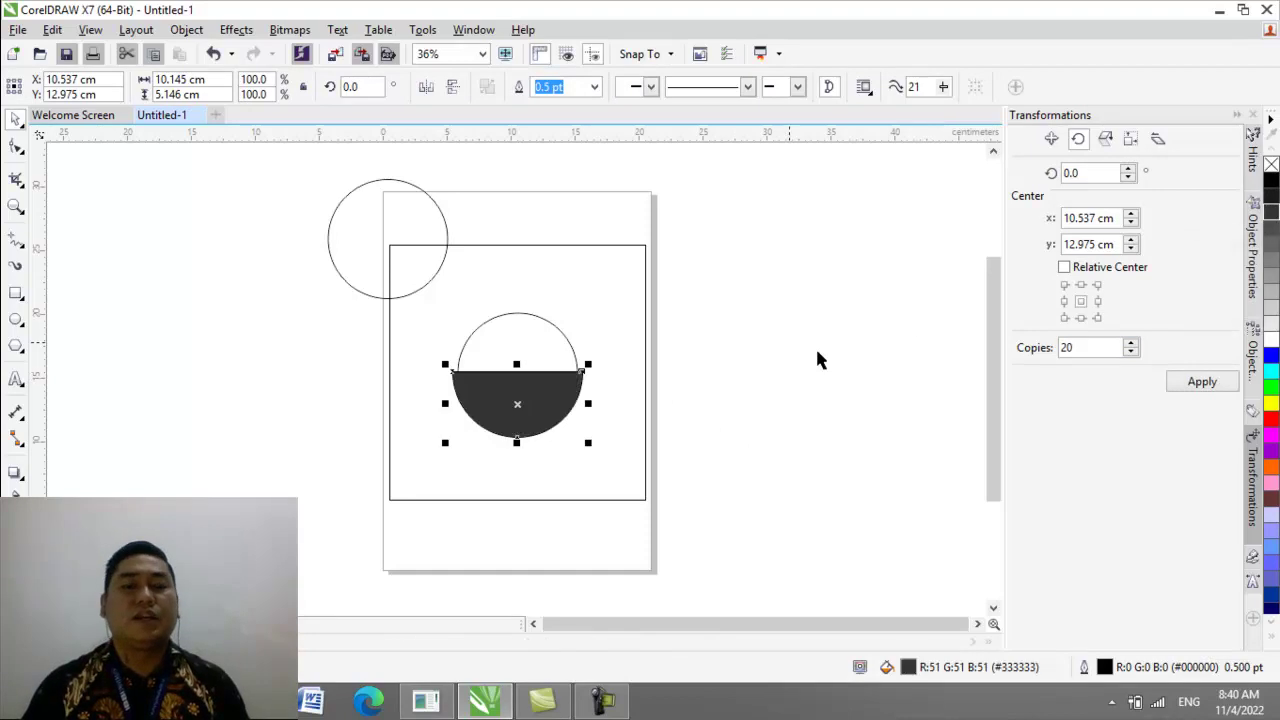
click(849, 366)
Step: Send the dark half circle to the back of the page, behind the inner circle
click(537, 362)
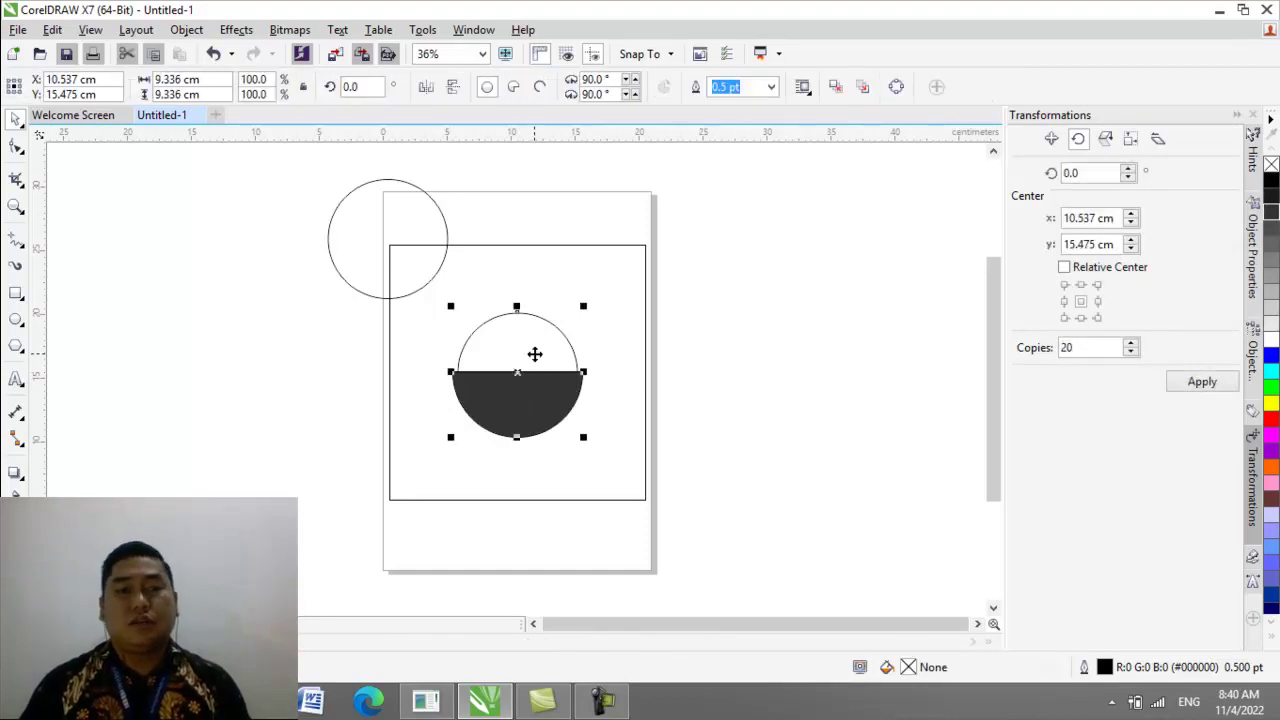
click(743, 437)
click(504, 418)
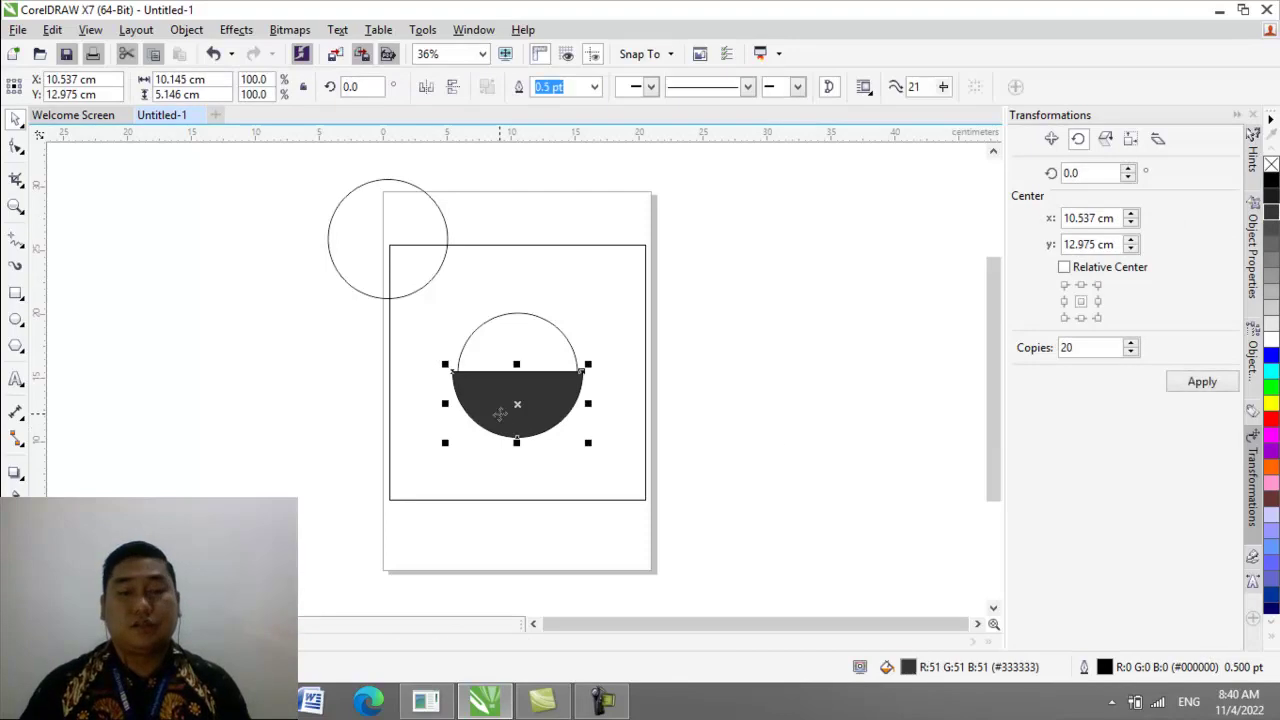
right_click(504, 419)
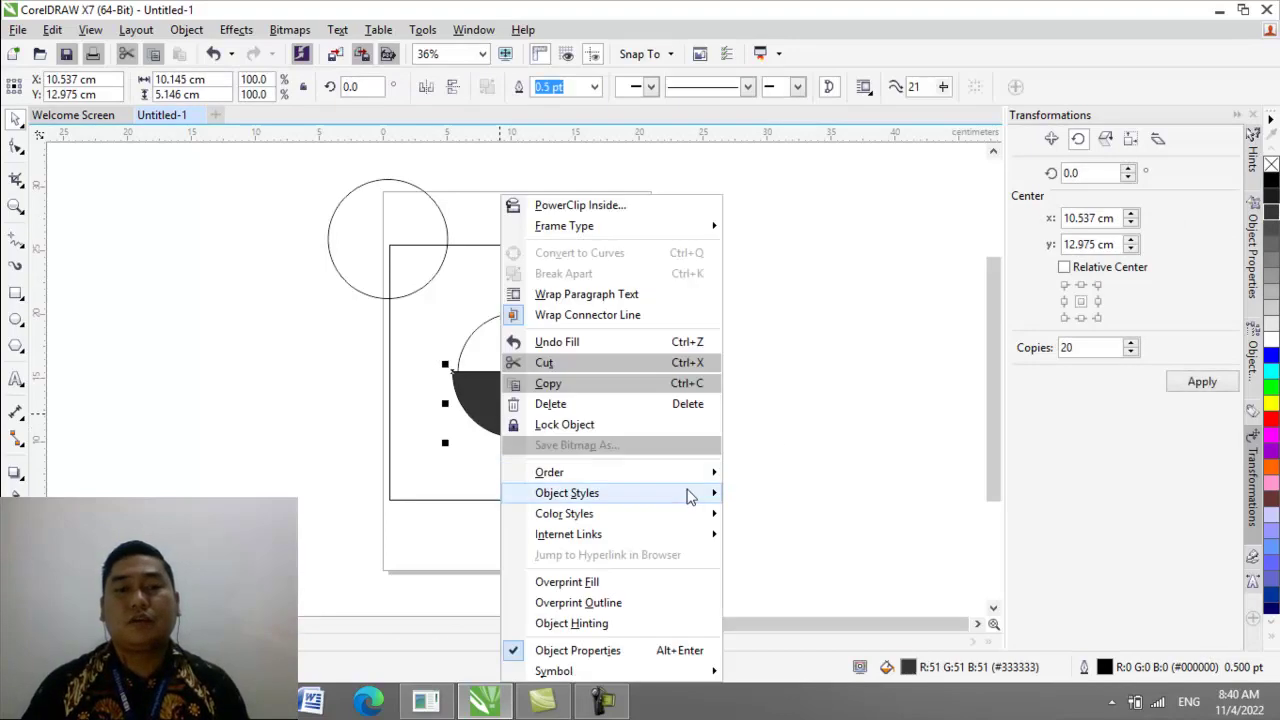
mouse_move(697, 485)
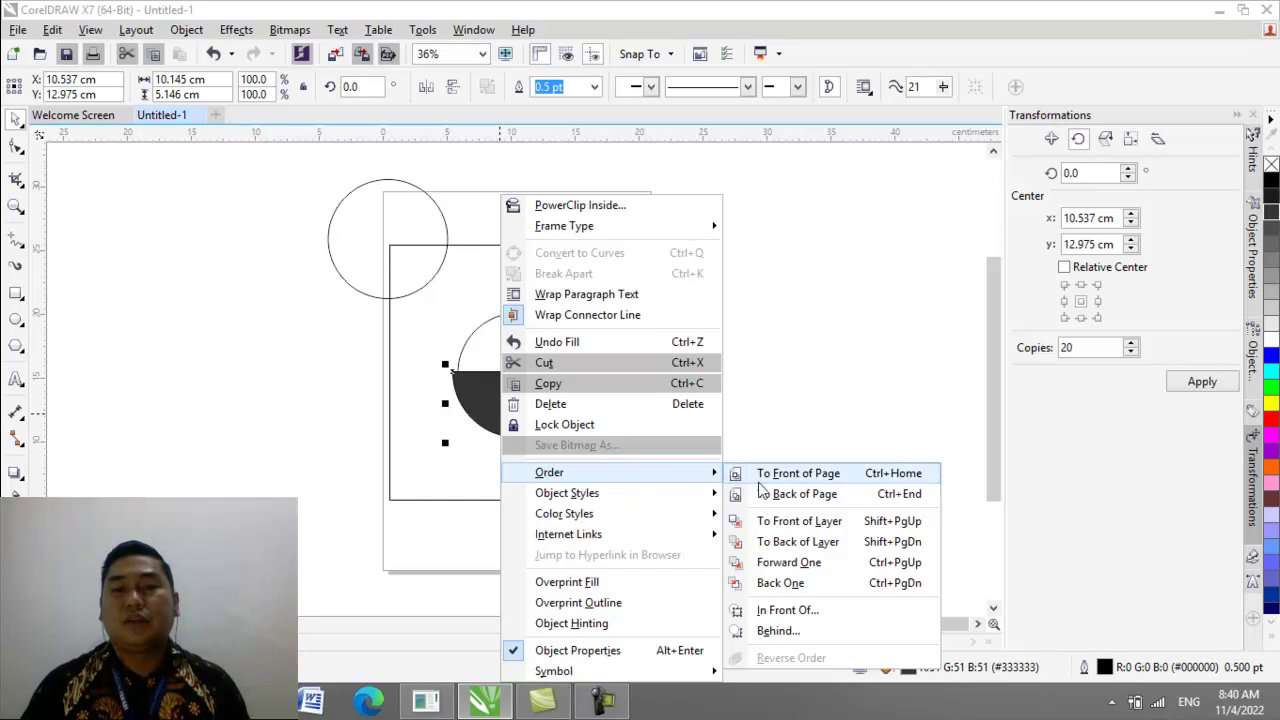
click(800, 494)
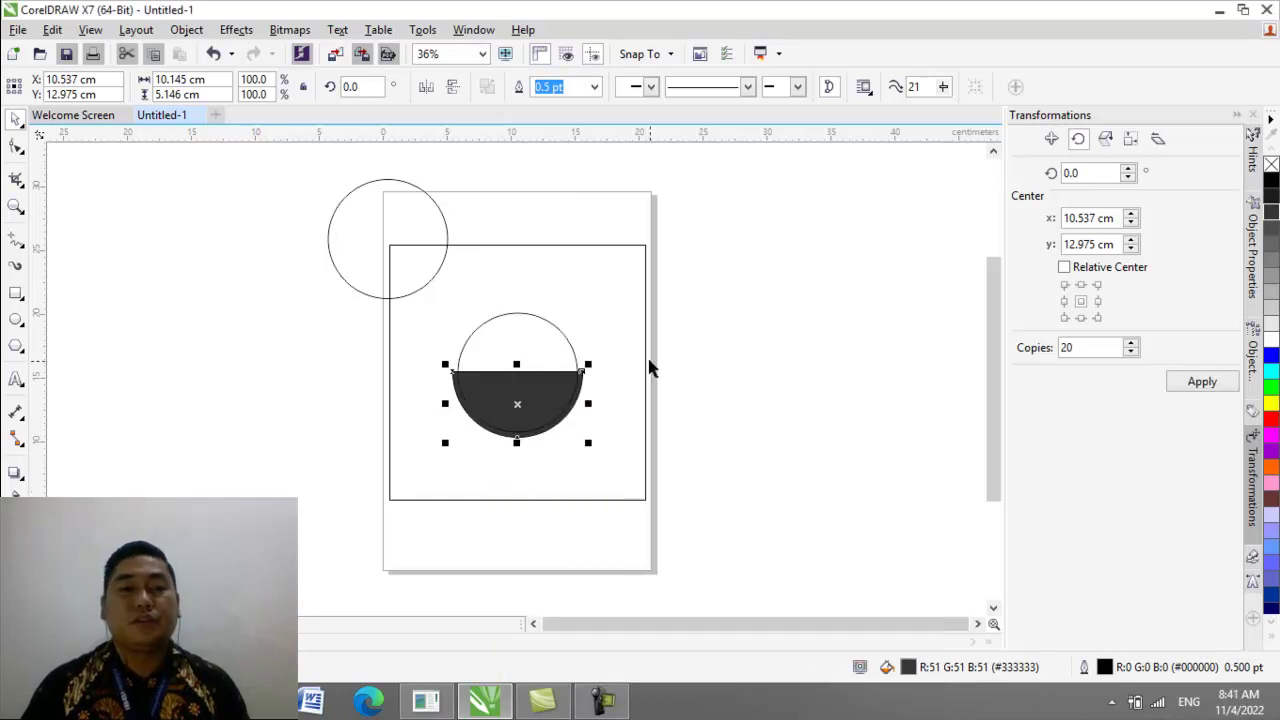
Step: Fill the inner circle with 10% Black
click(667, 376)
click(541, 335)
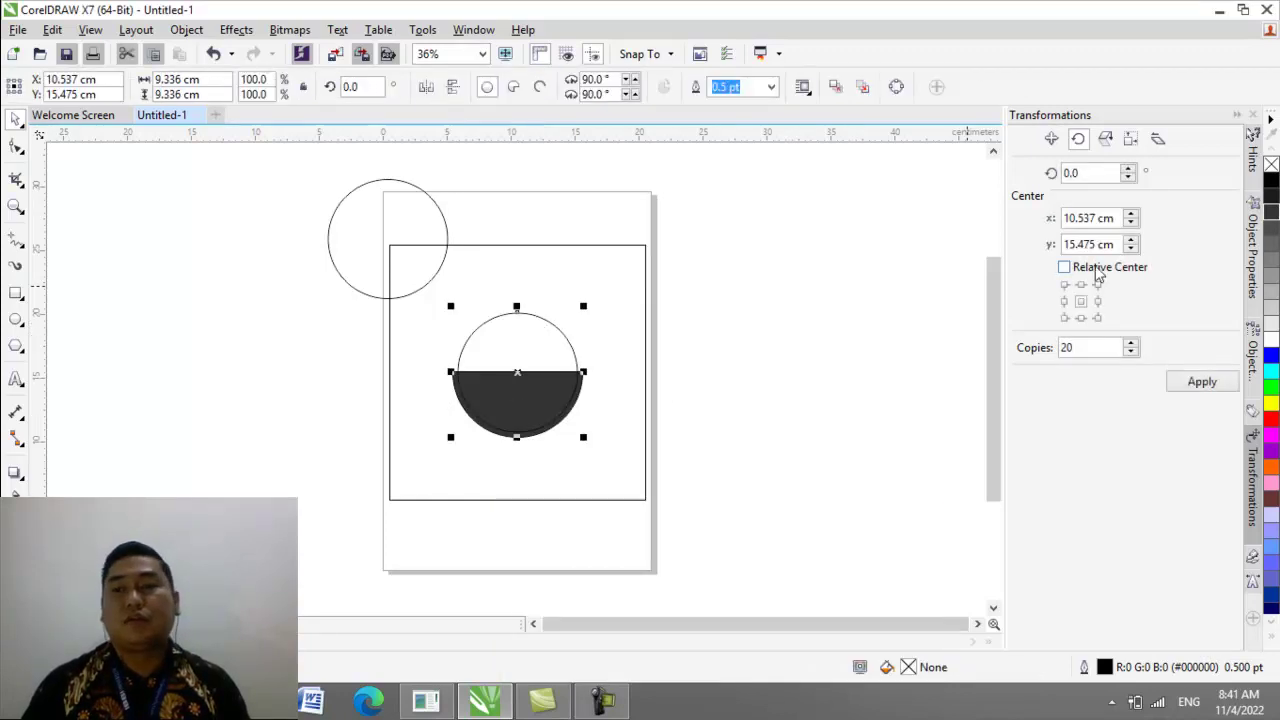
click(1271, 322)
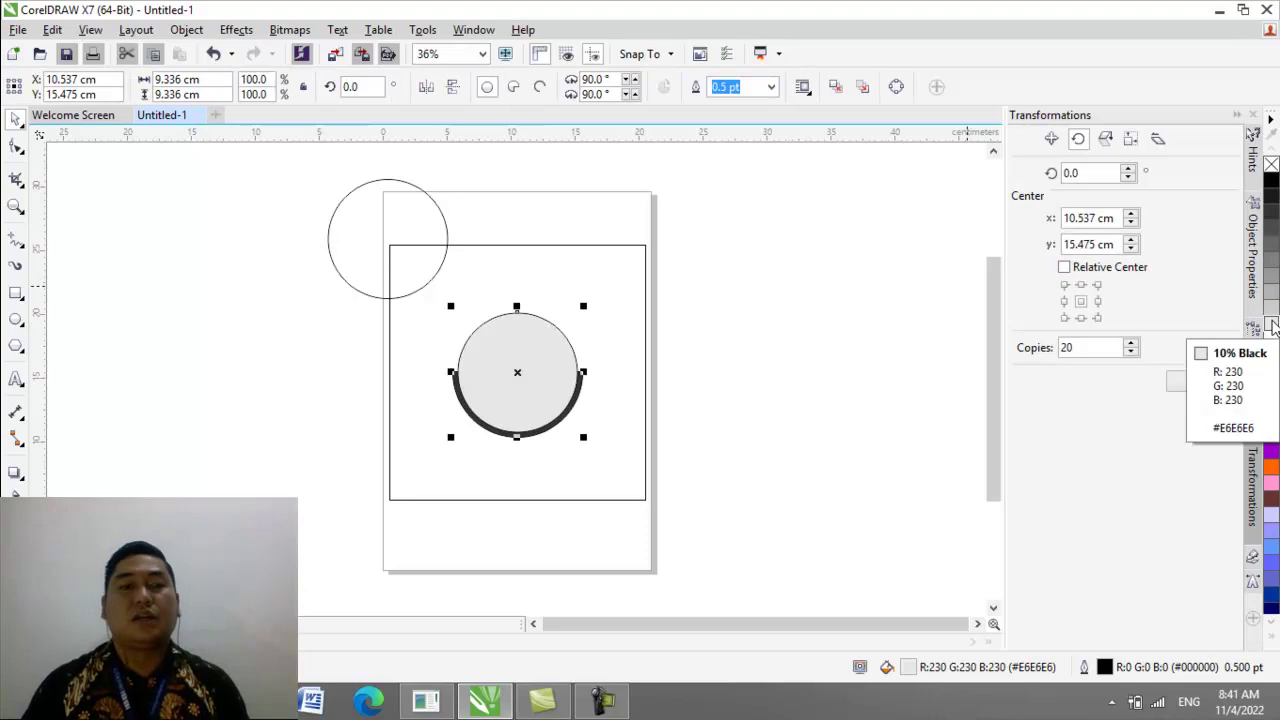
click(817, 374)
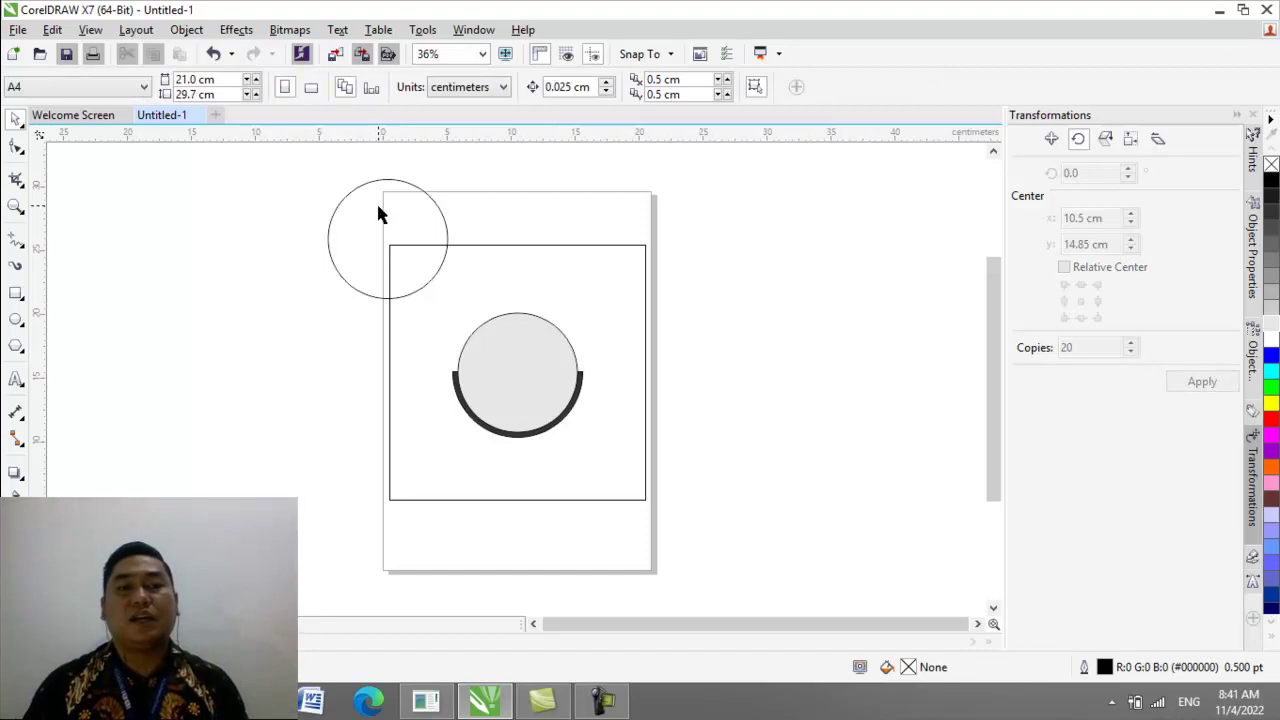
Step: Intersect the corner circle with the square to create a quarter-circle shape in the square's upper-left corner
click(352, 218)
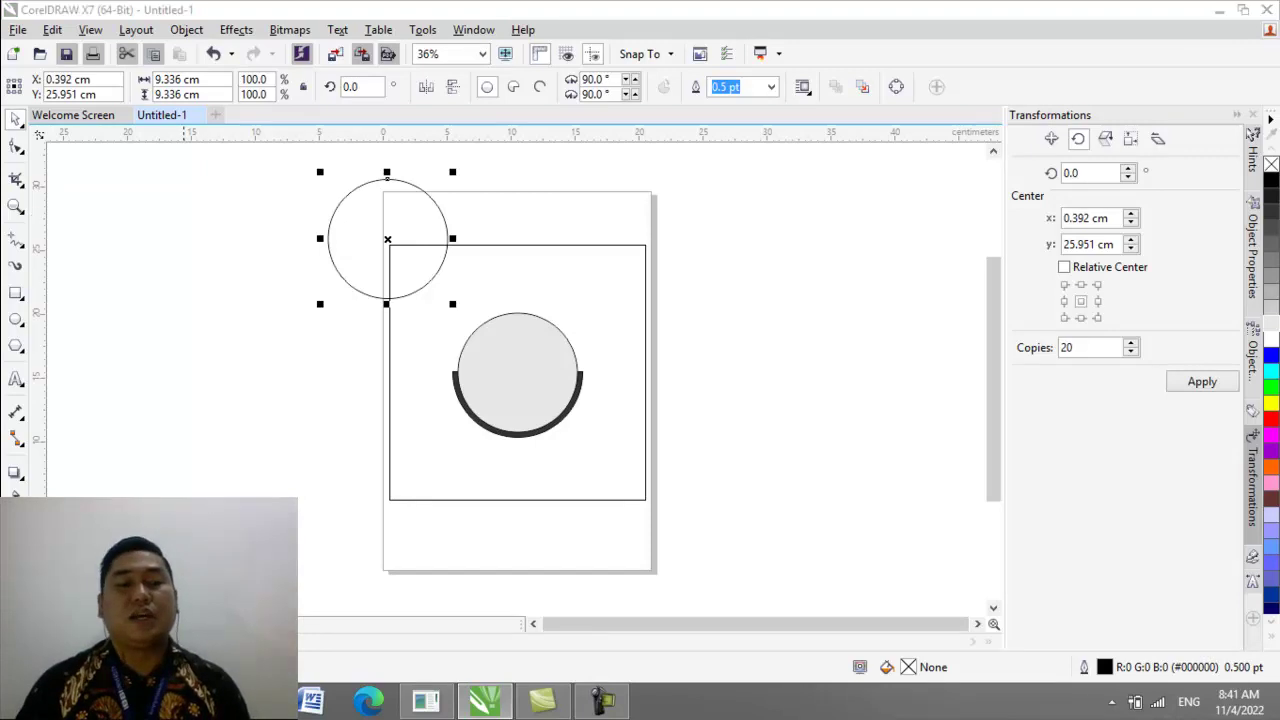
key(alt+Tab)
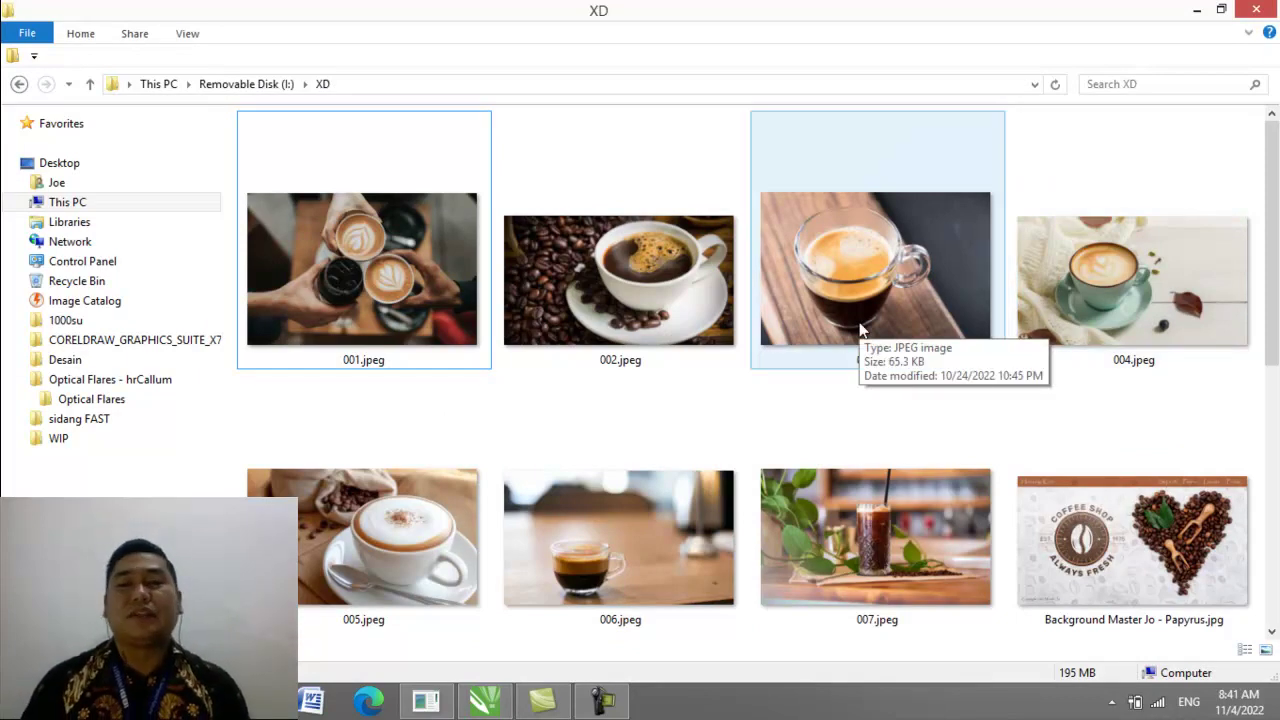
key(alt+Tab)
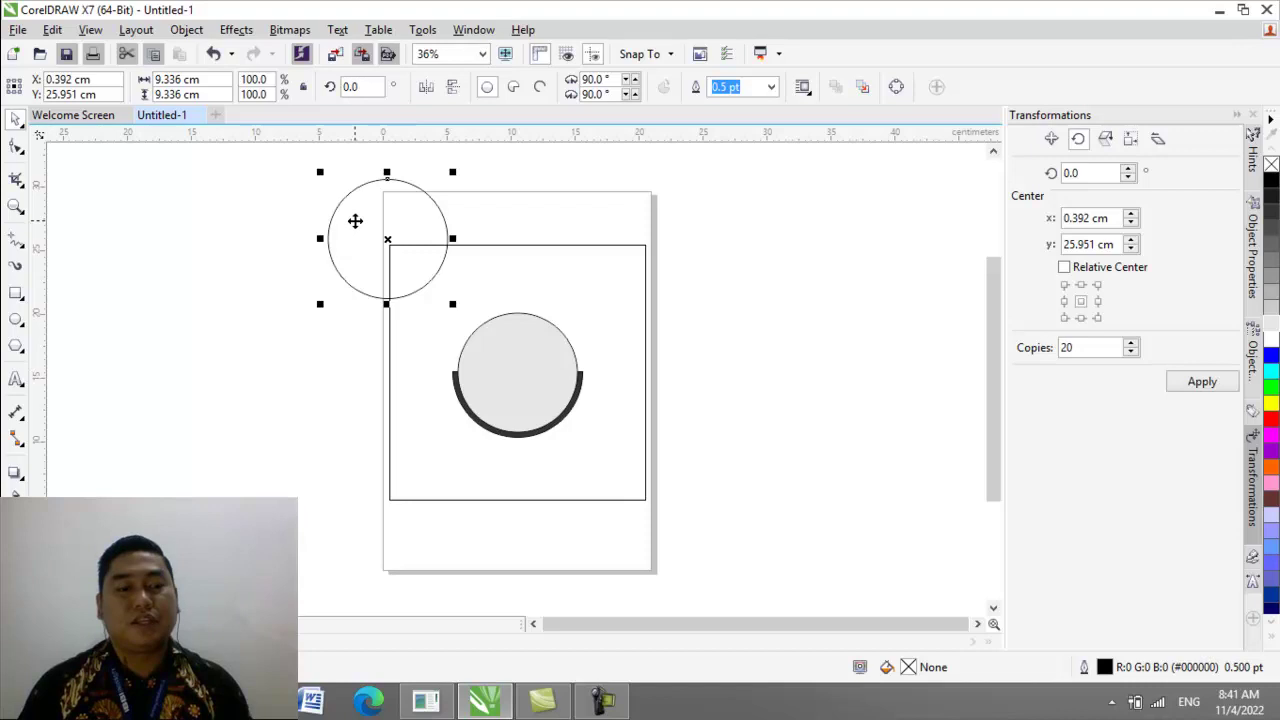
shift+click(402, 375)
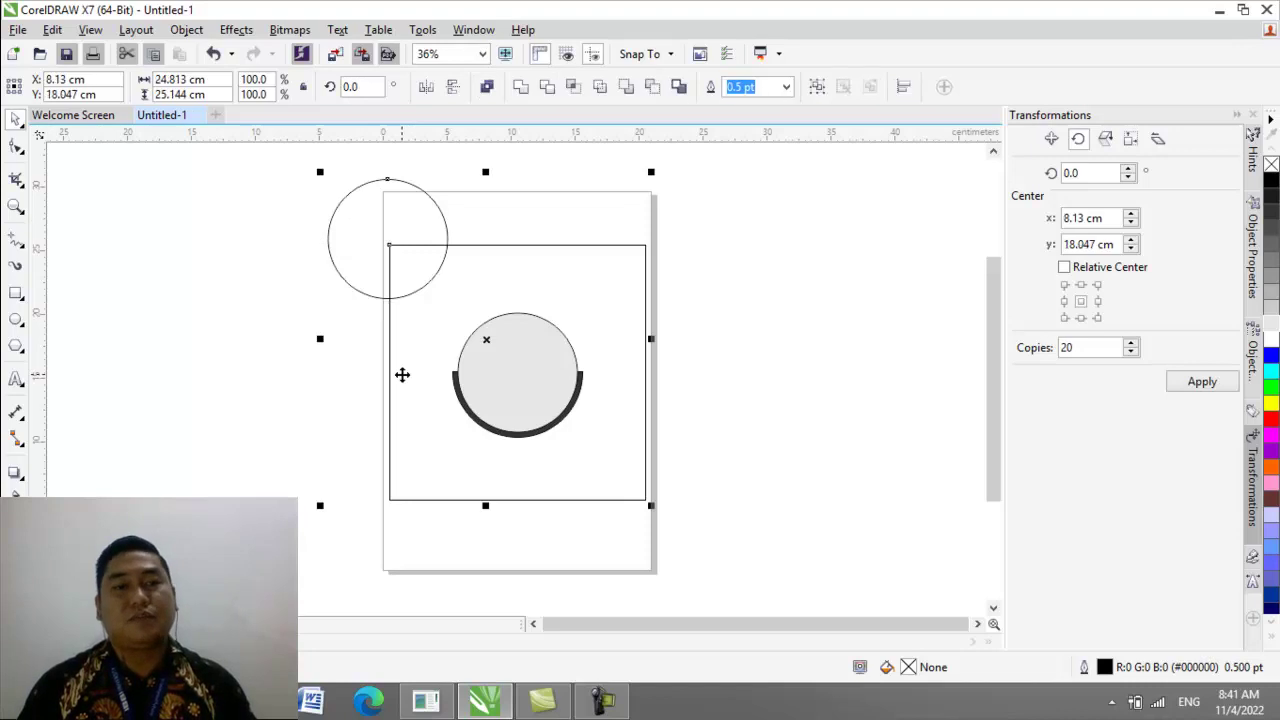
click(573, 88)
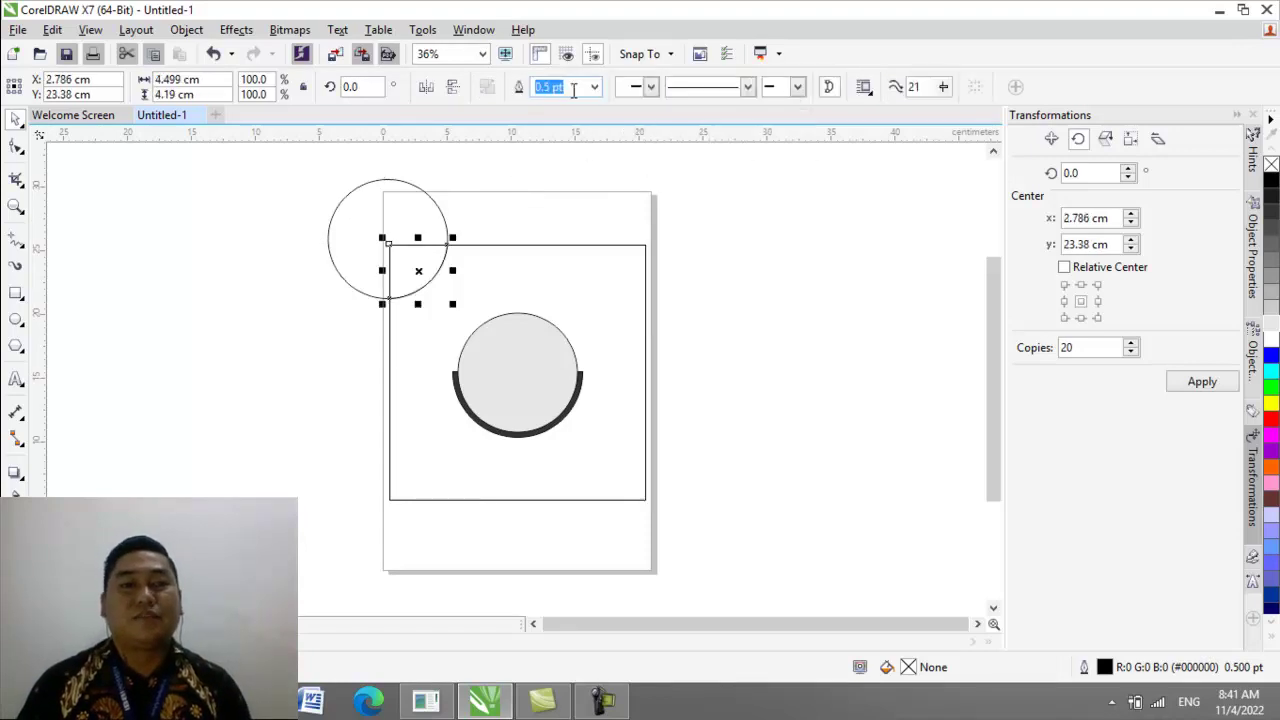
Step: Move the full circle off the square's corner into the empty area left of the page
click(221, 370)
click(343, 239)
drag(343, 239, 208, 270)
Step: Copy the quarter circle into the square's upper-right corner and mirror the copy horizontally
click(405, 273)
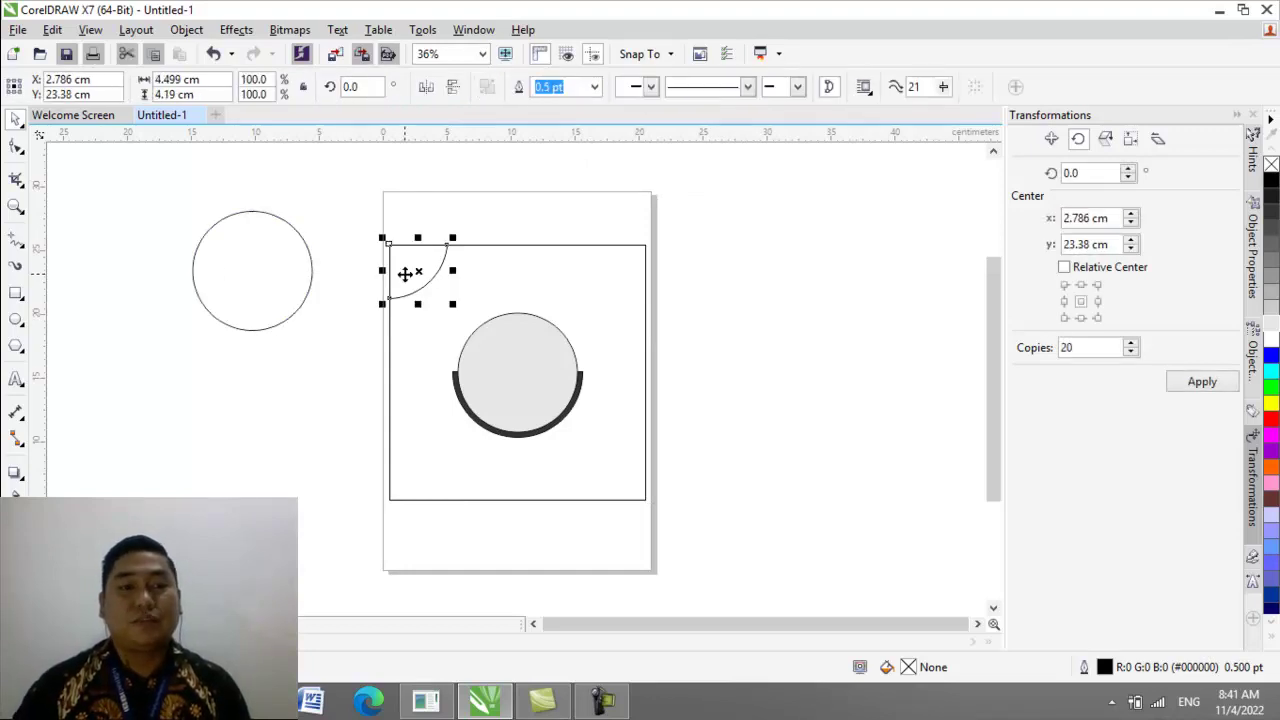
drag(405, 273, 603, 273)
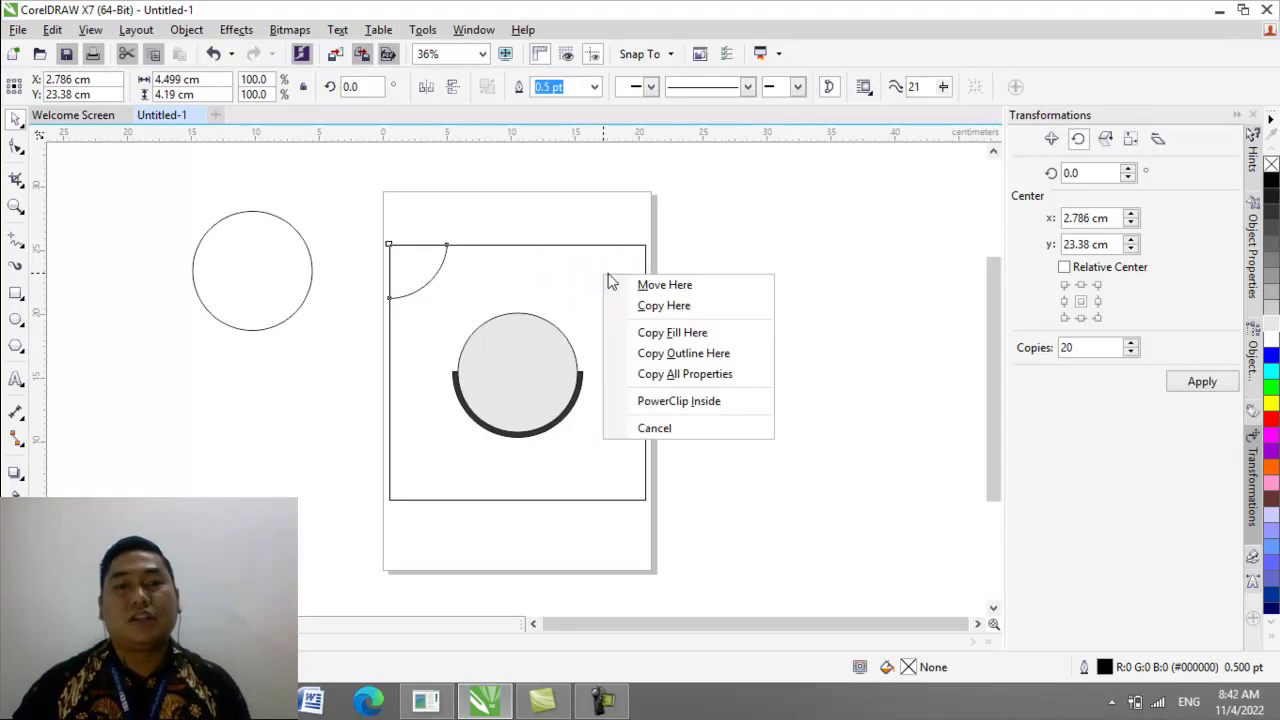
click(679, 306)
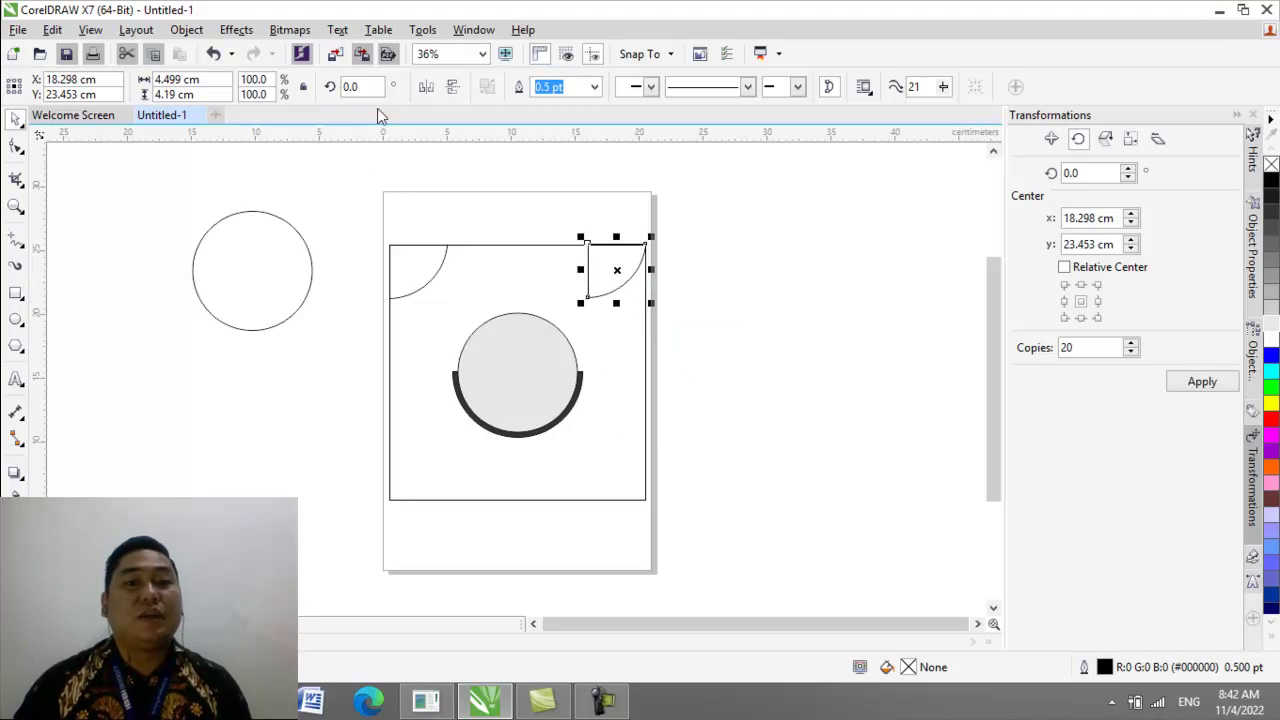
click(433, 89)
click(503, 213)
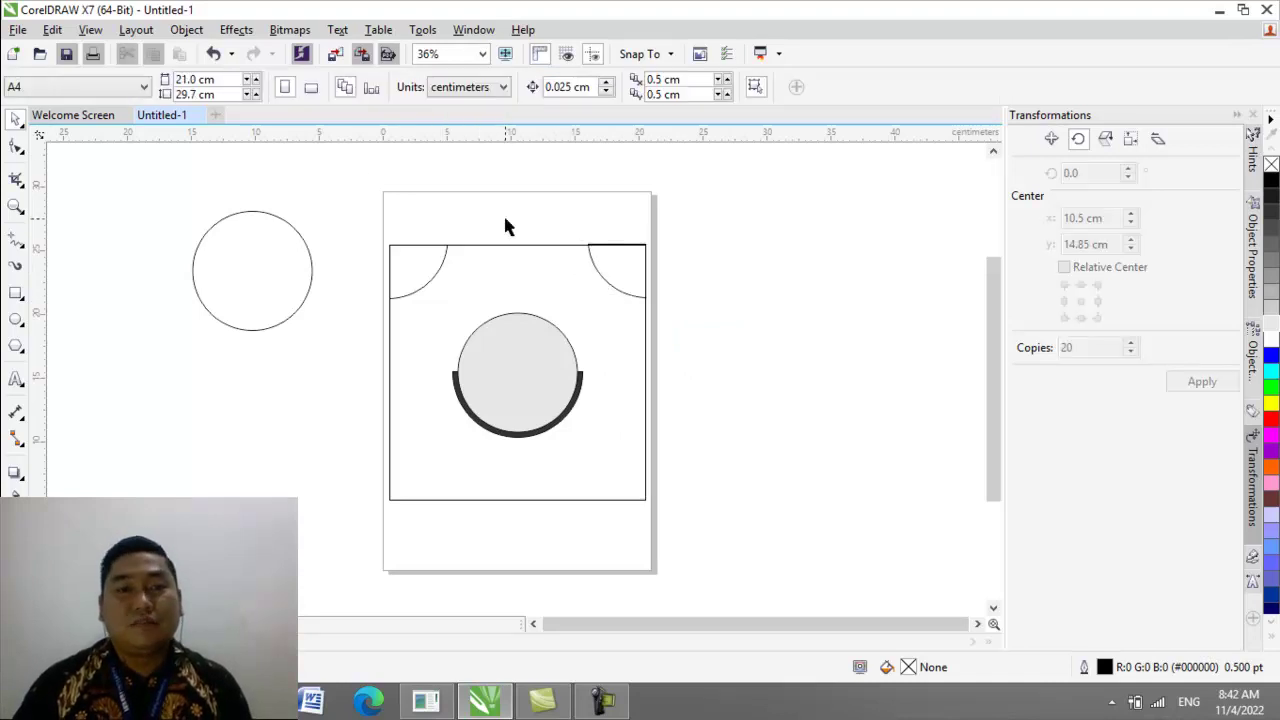
Step: Shift the upper-right quarter circle slightly down so its straight edge lines up with the square's top edge
click(619, 279)
drag(619, 279, 619, 280)
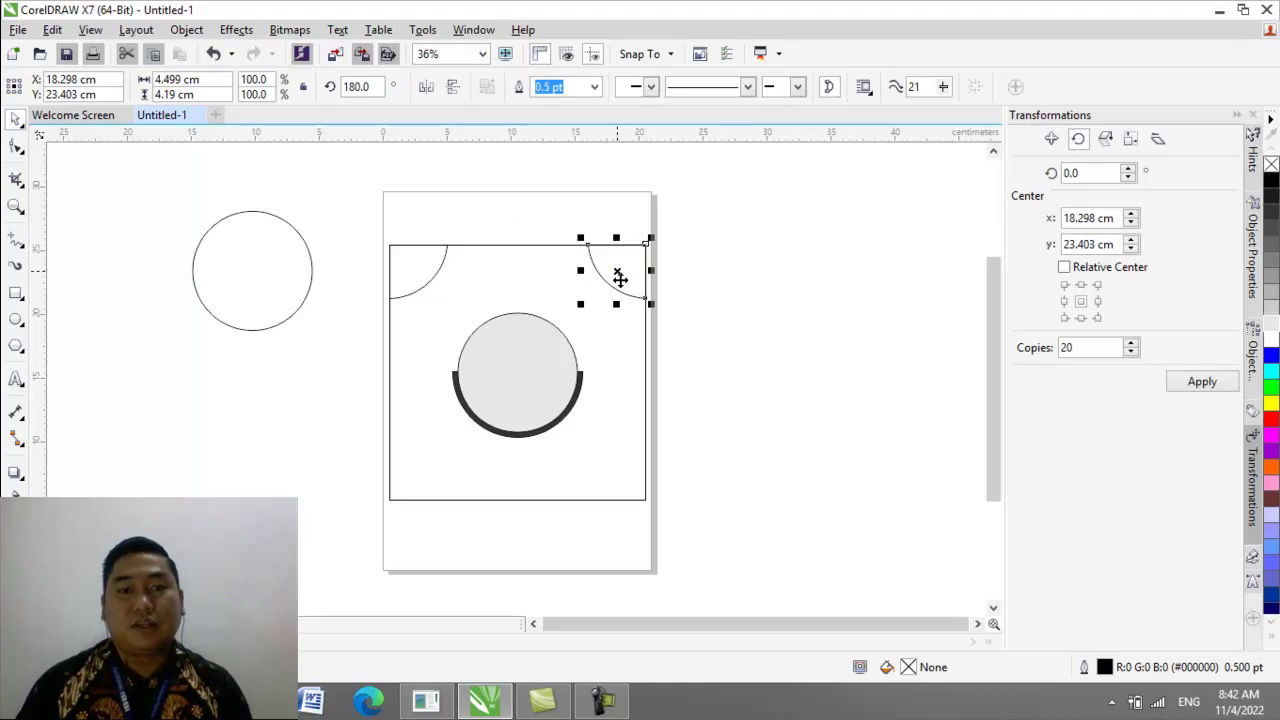
click(754, 310)
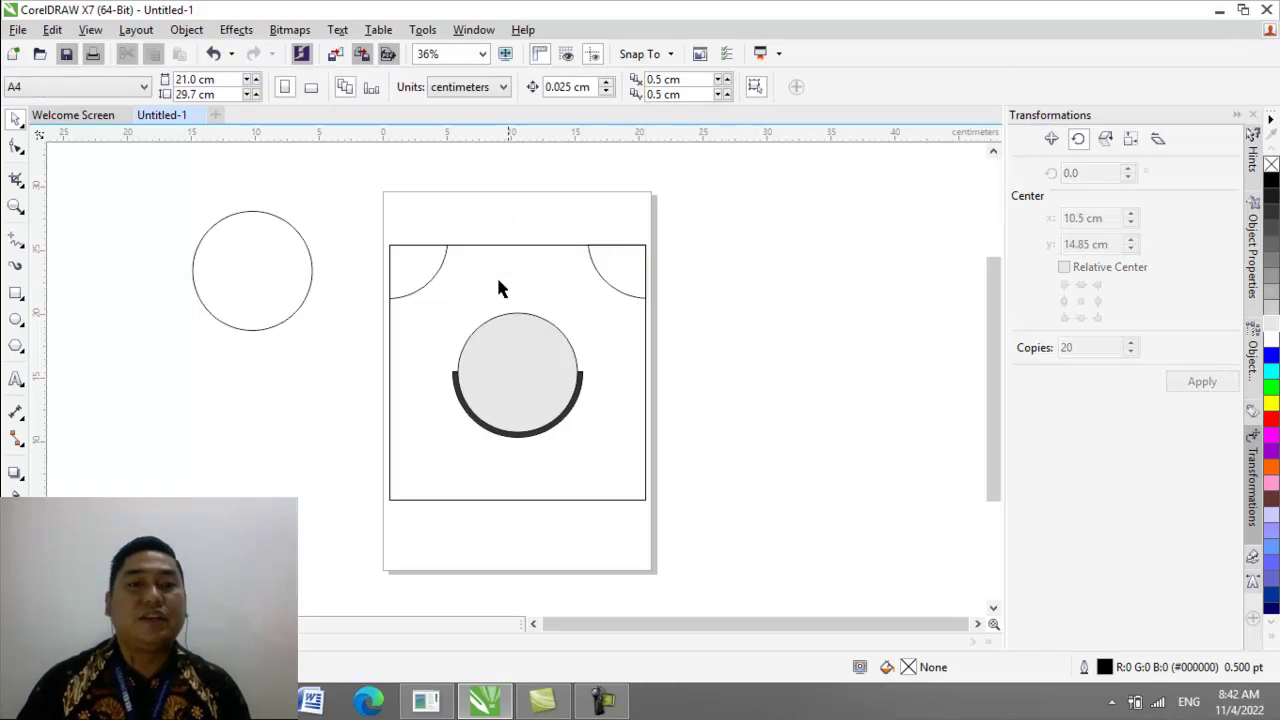
Step: Copy the upper-left quarter circle straight down into the square's lower-left corner
click(428, 268)
drag(428, 268, 427, 462)
click(492, 496)
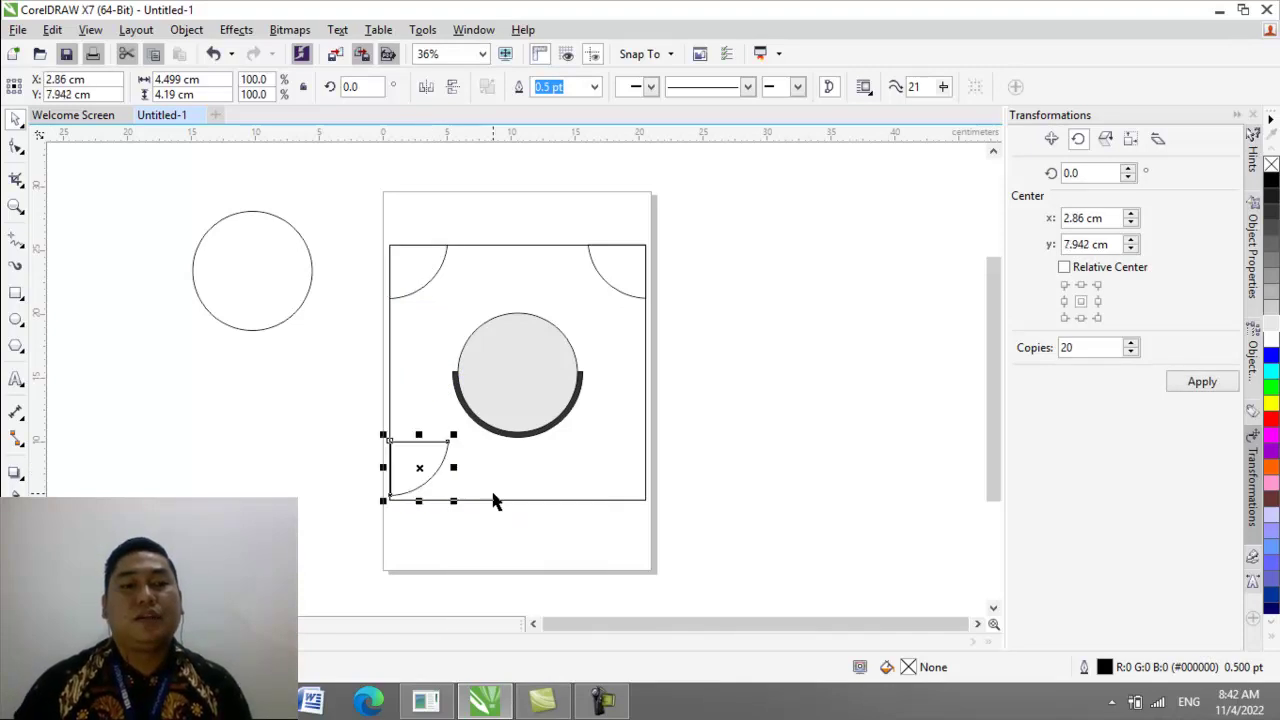
Step: Nudge the lower-left quarter circle down to the square's bottom edge and slightly left, and mirror it vertically
key(Down)
key(Down)
key(Down)
key(Down)
key(Down)
key(Down)
key(Down)
key(Down)
key(Down)
key(Down)
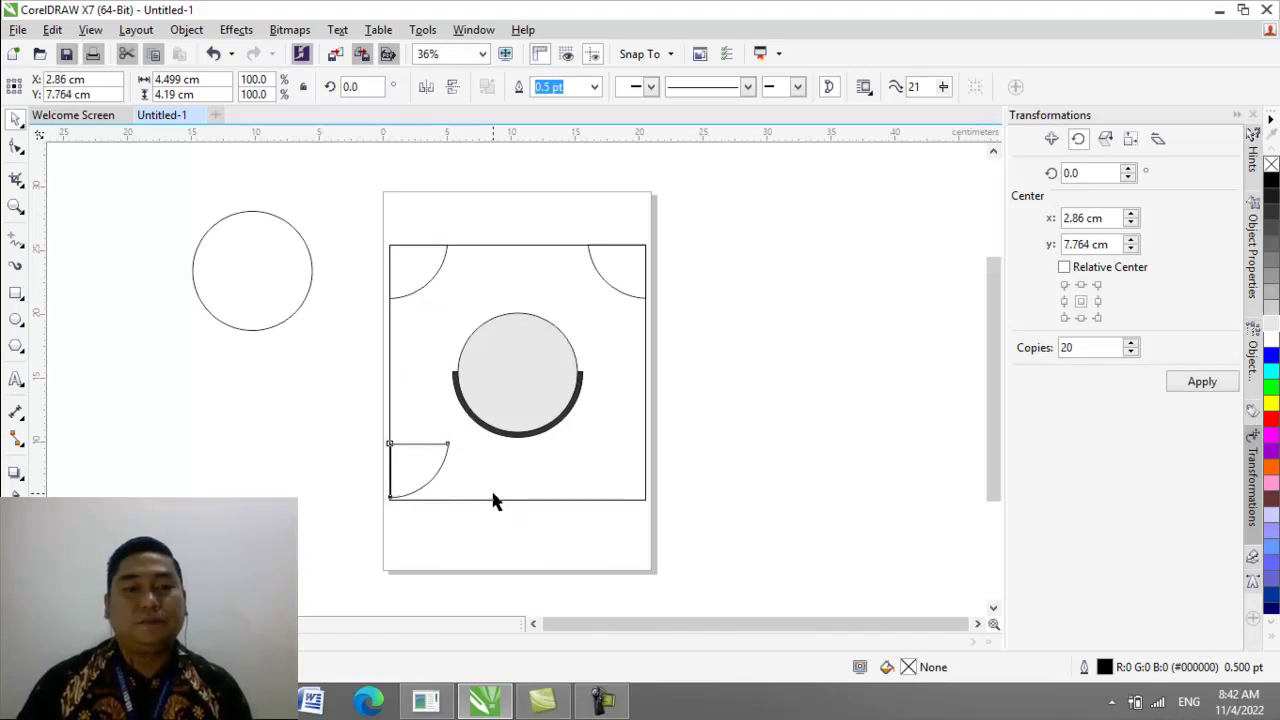
key(Down)
key(Down)
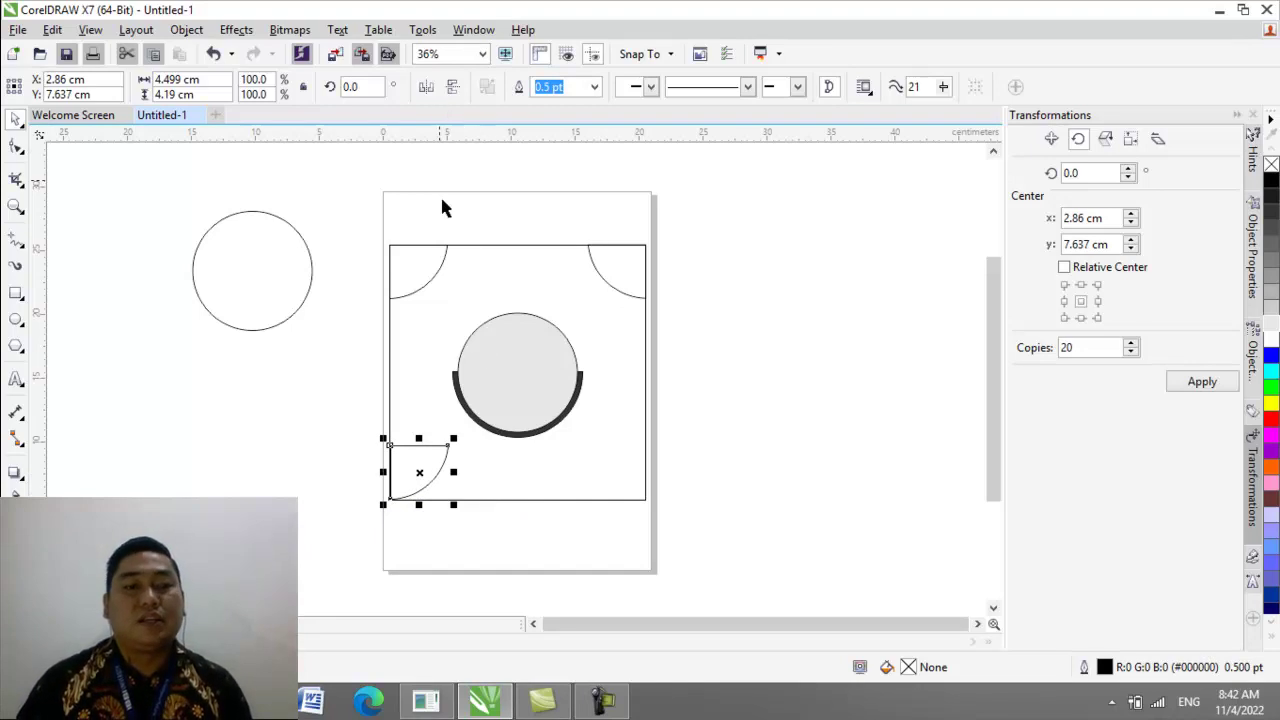
key(Left)
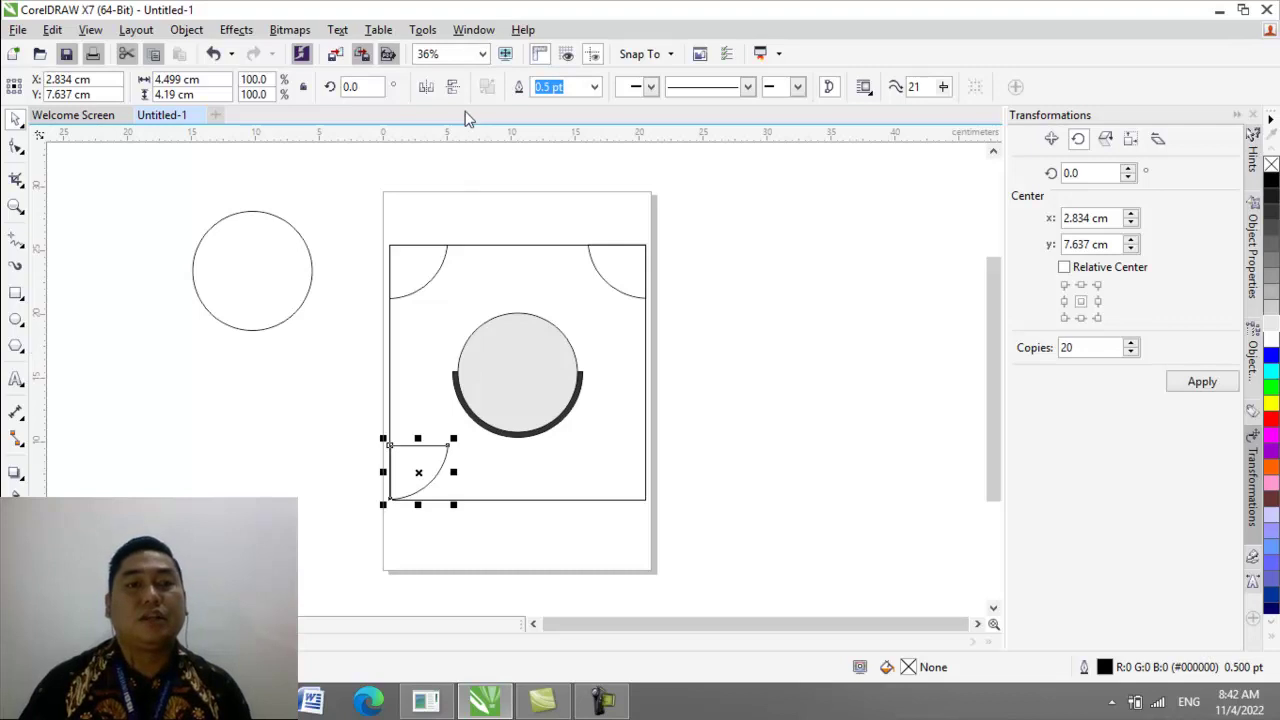
click(454, 87)
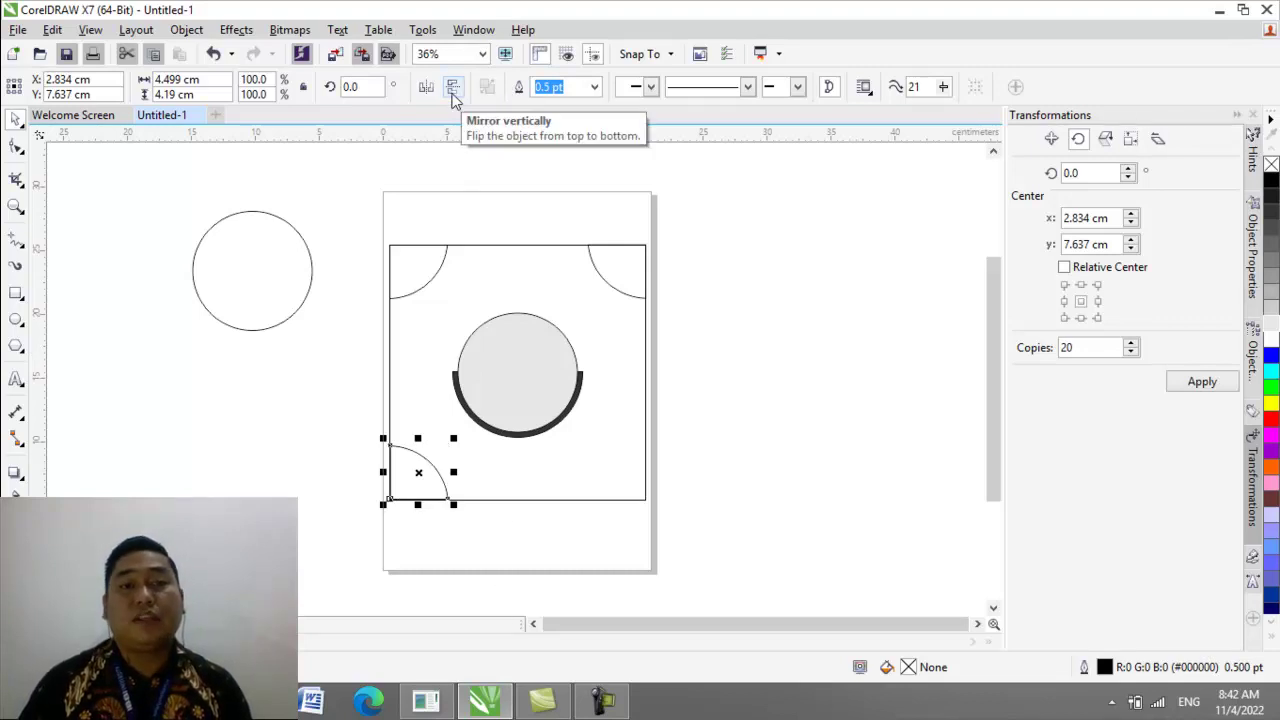
click(473, 531)
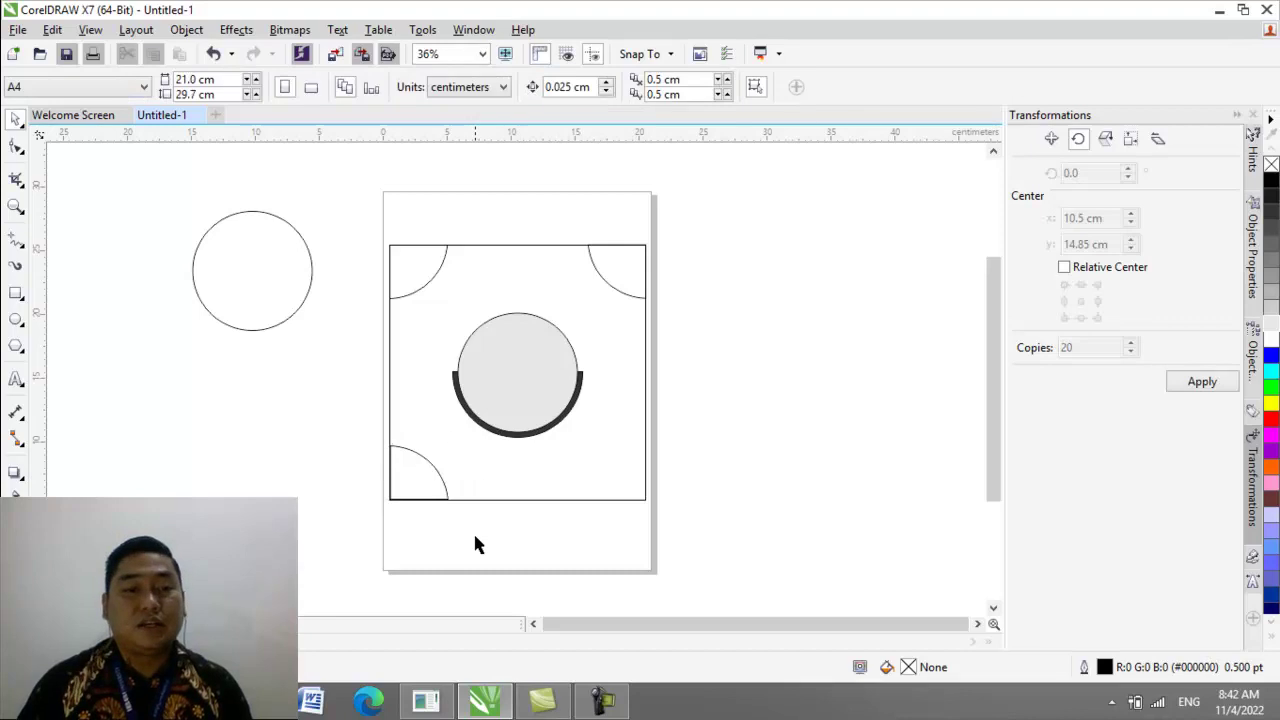
Step: Fine-tune the lower-left quarter circle's position to about X 2.81, Y 7.59 cm, flush with the square's corner
click(435, 480)
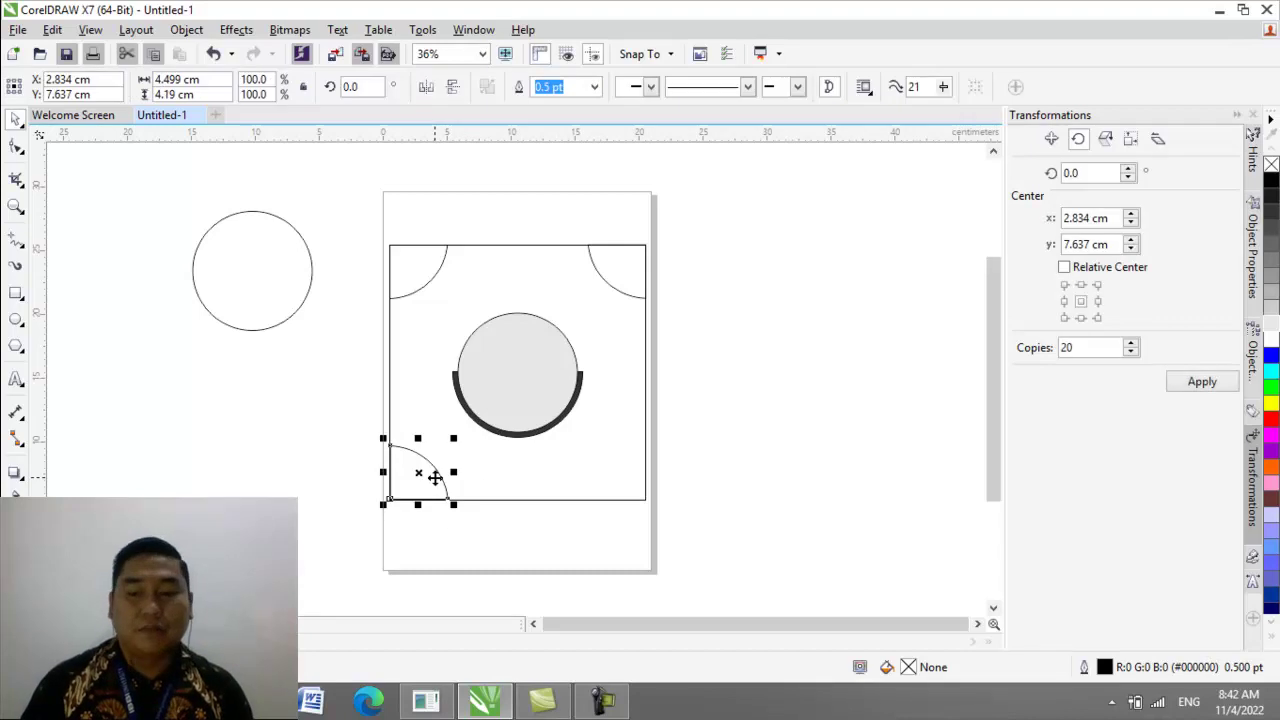
key(Down)
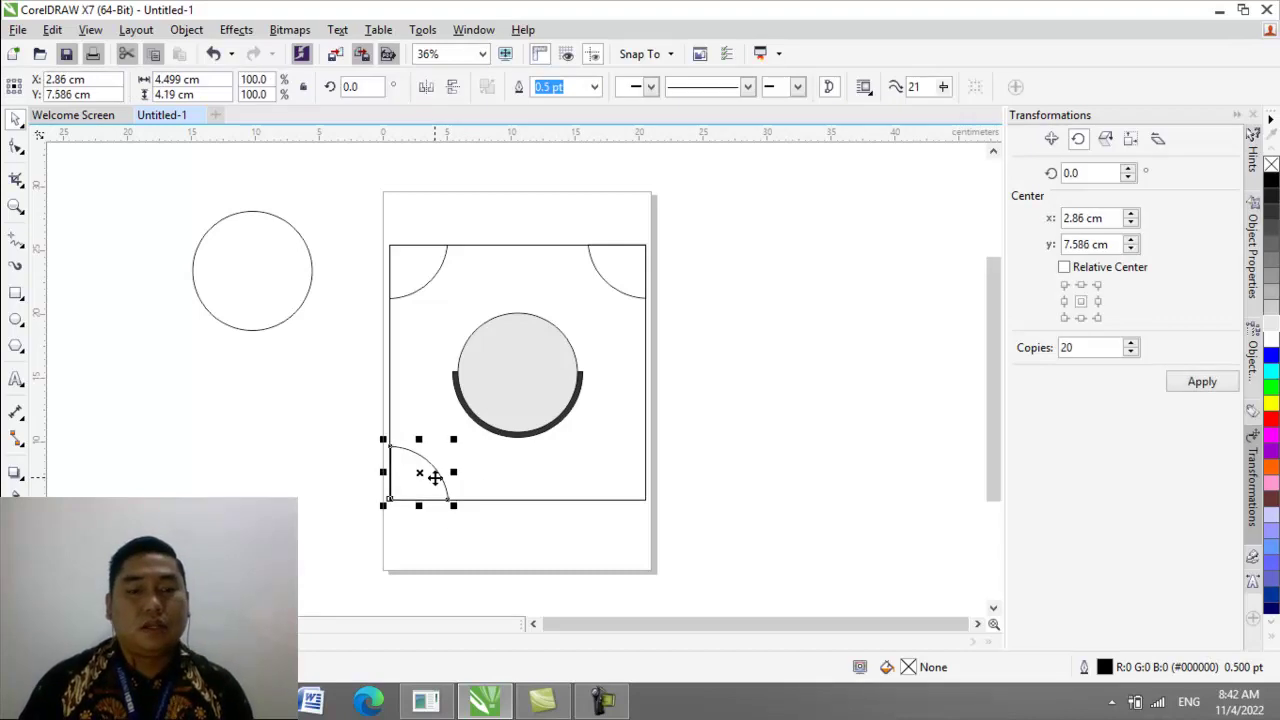
key(Left)
key(Left)
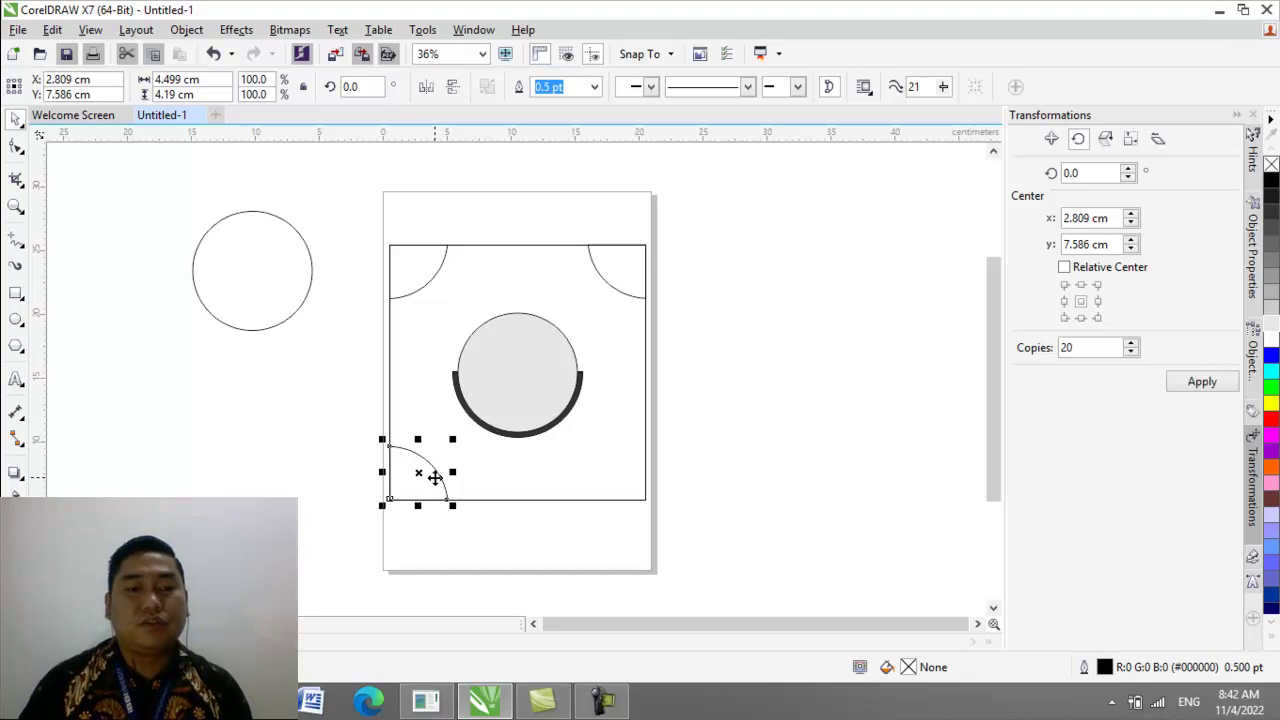
click(512, 579)
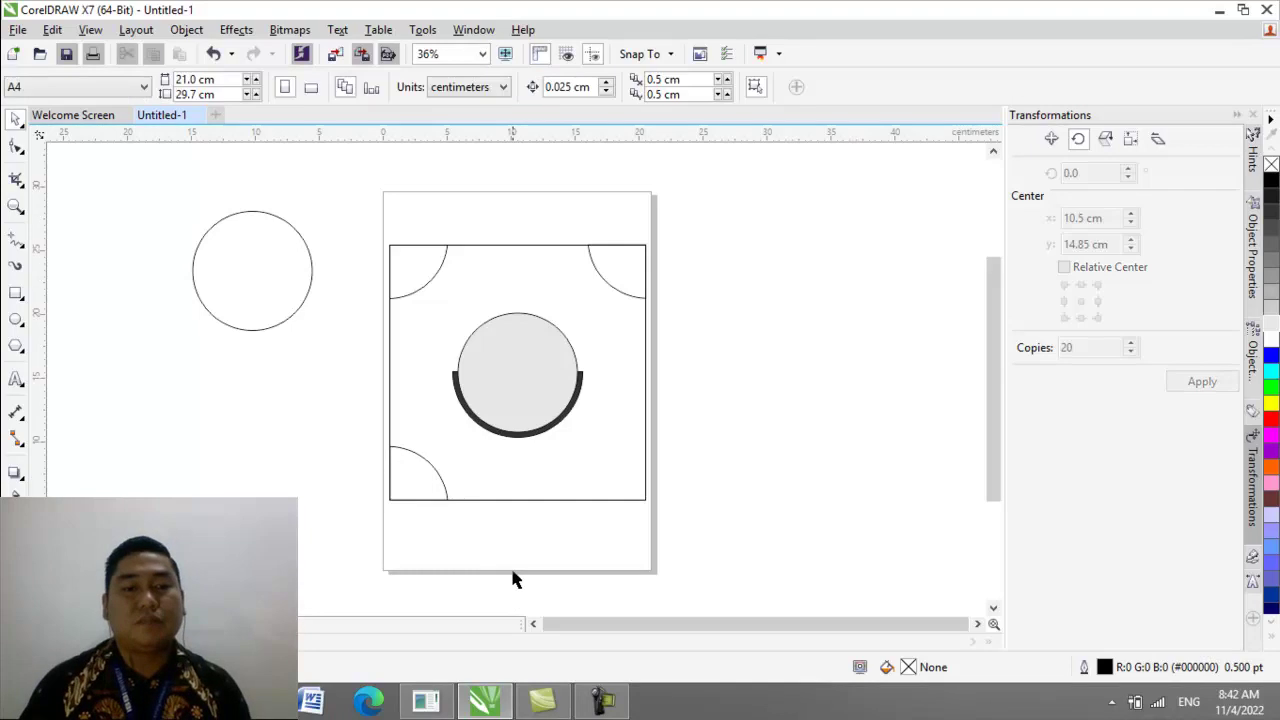
Step: Copy the lower-left quarter circle into the square's lower-right corner and mirror the copy horizontally
click(426, 465)
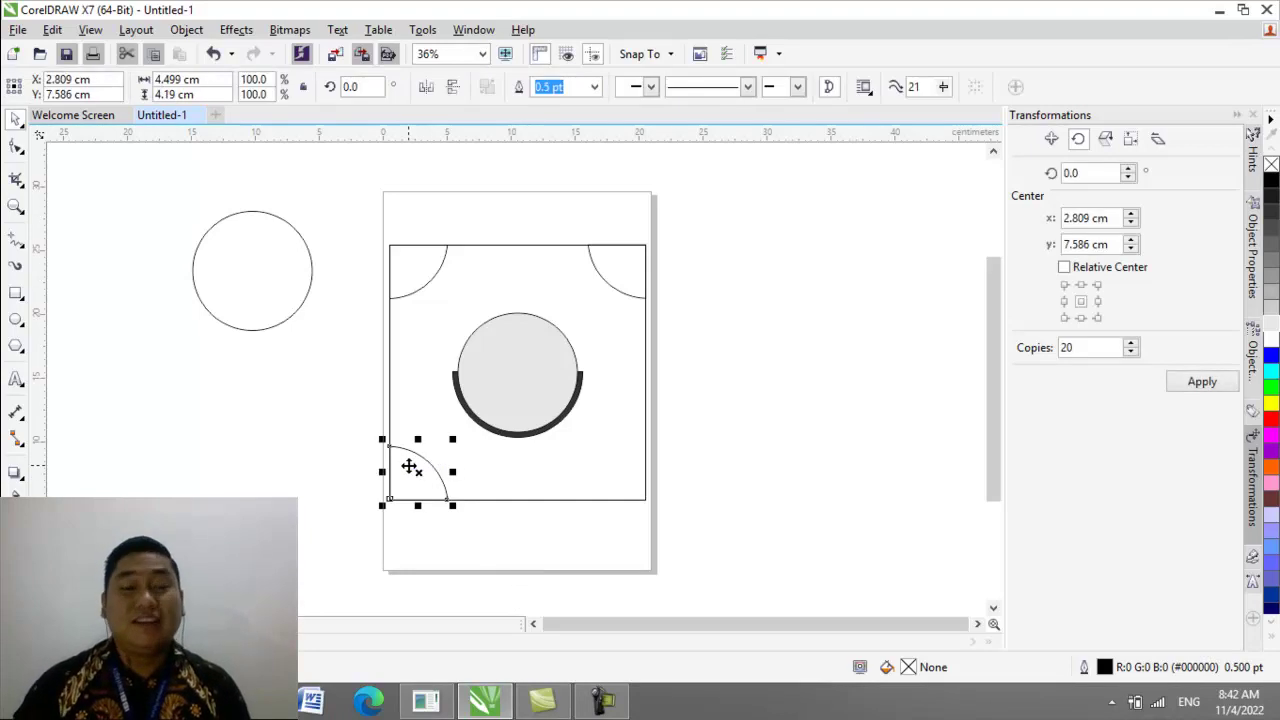
drag(410, 467, 609, 465)
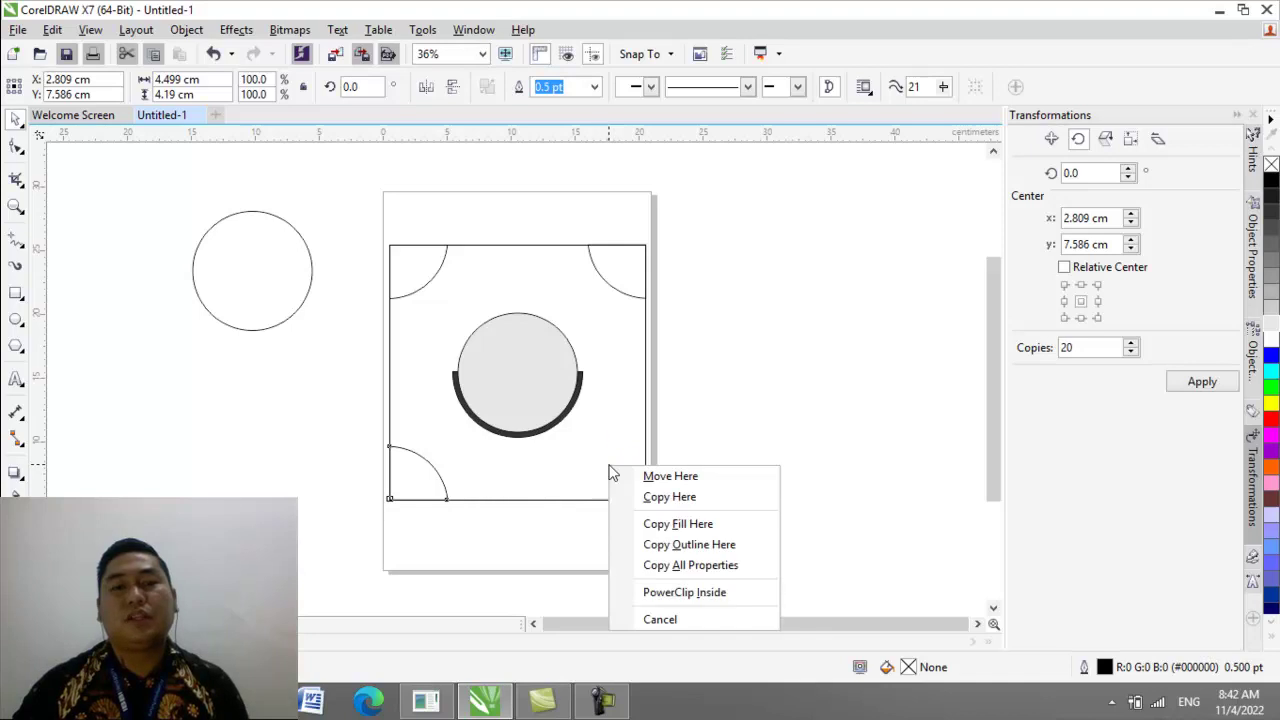
click(699, 497)
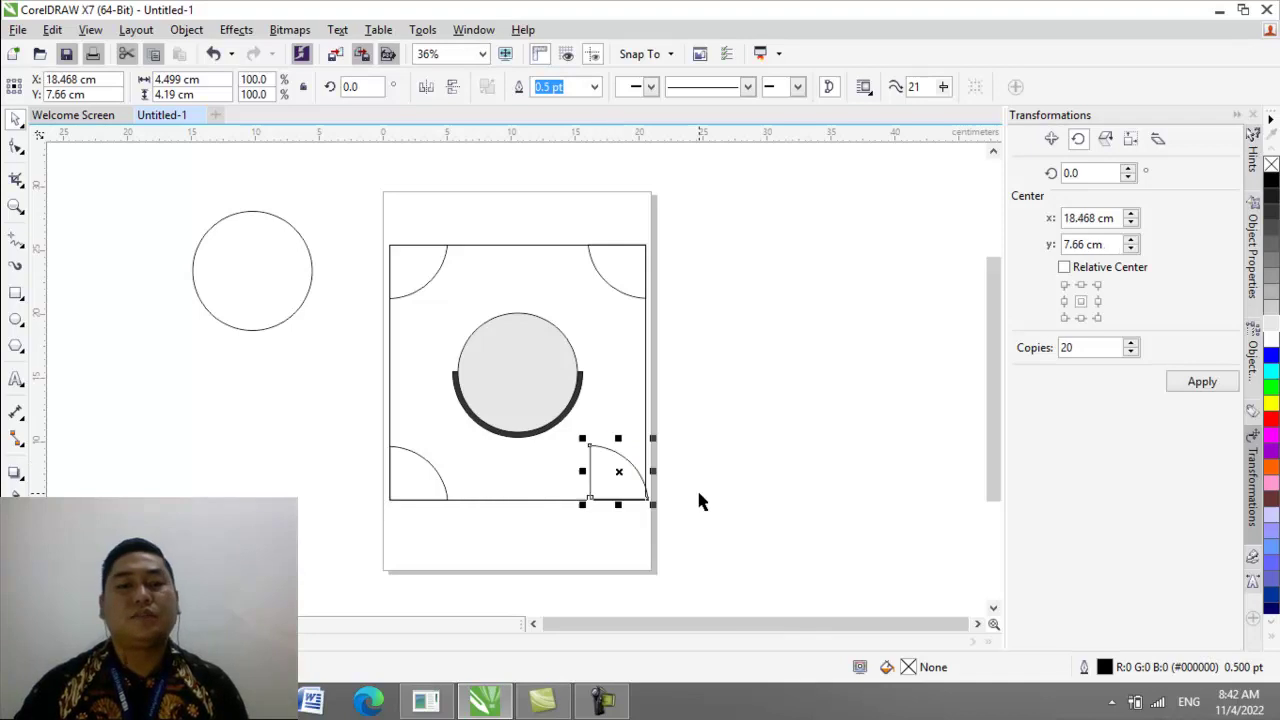
click(429, 85)
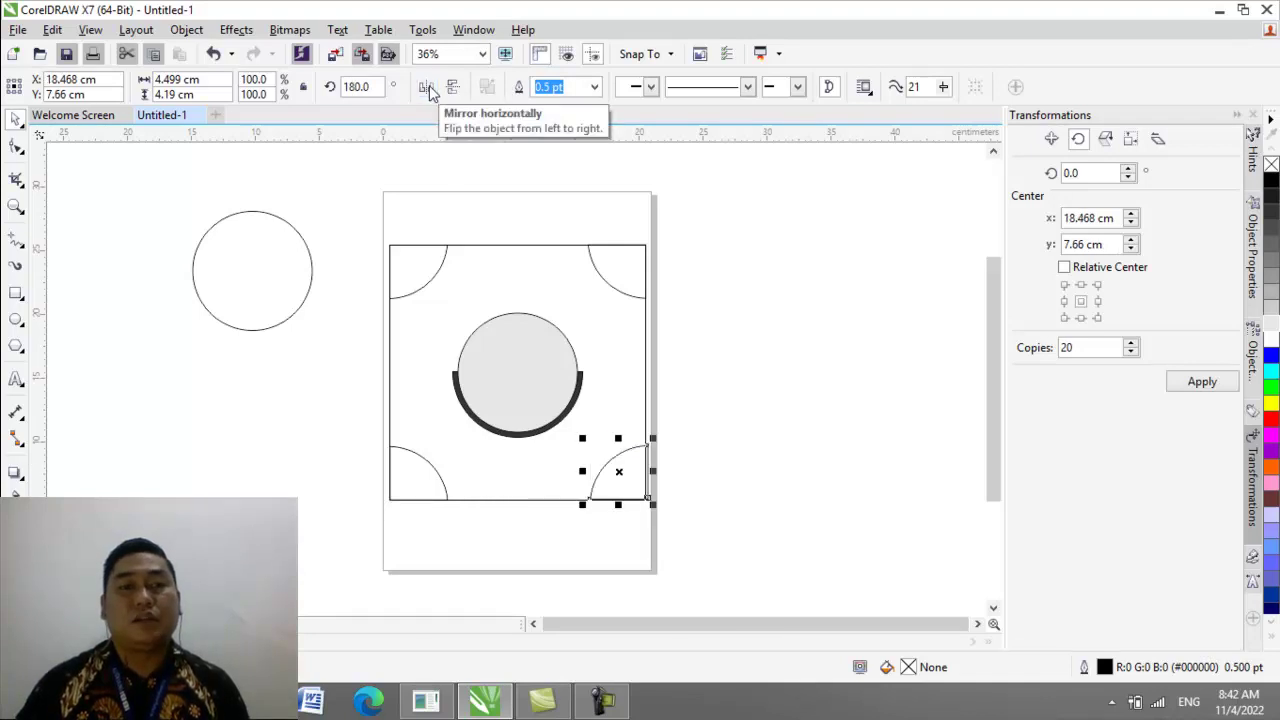
Step: Nudge the lower-right quarter circle left and down to about X 18.32, Y 7.61 cm, flush with the square's corner
click(726, 492)
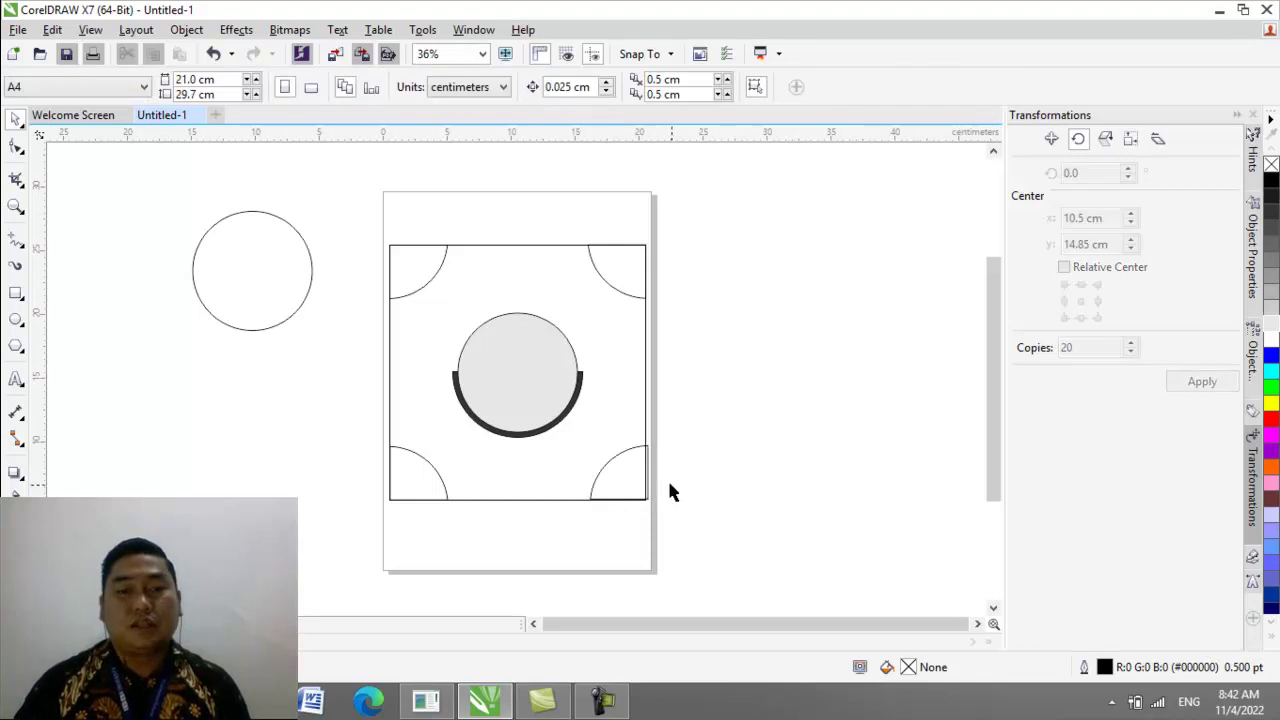
click(631, 475)
key(Left)
key(Left)
key(Left)
key(Left)
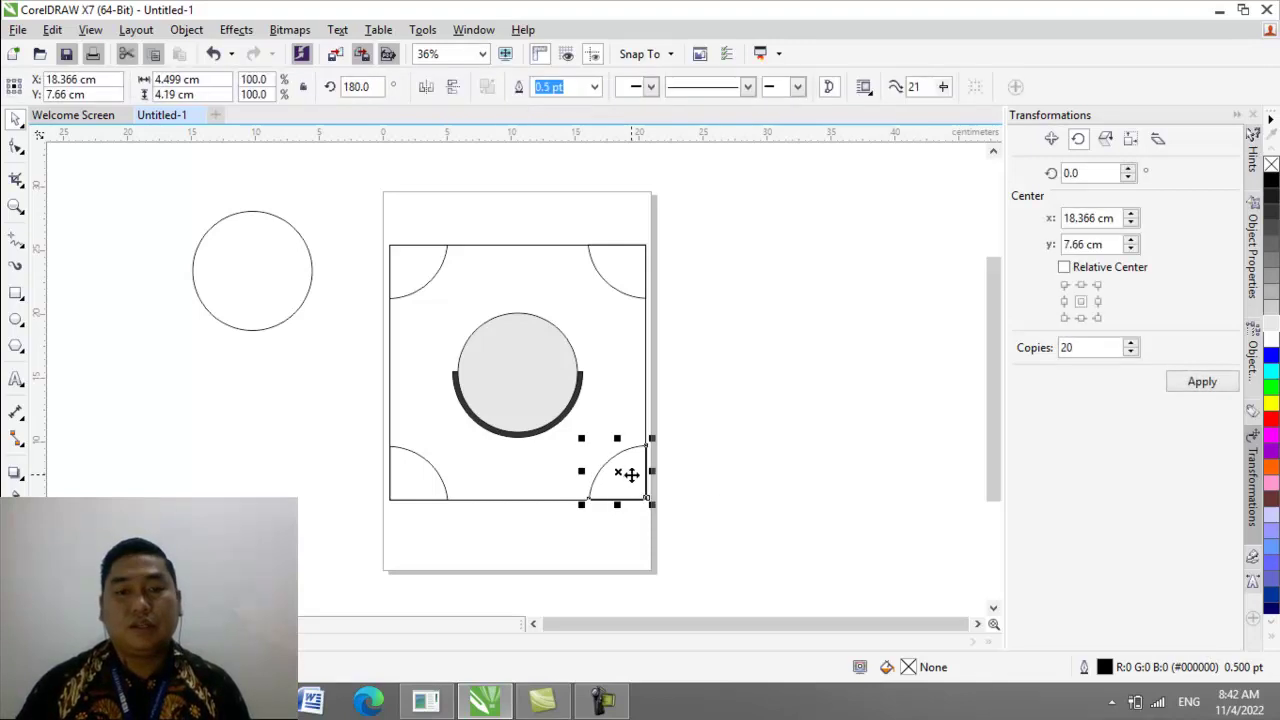
key(Down)
key(Left)
key(Left)
key(Down)
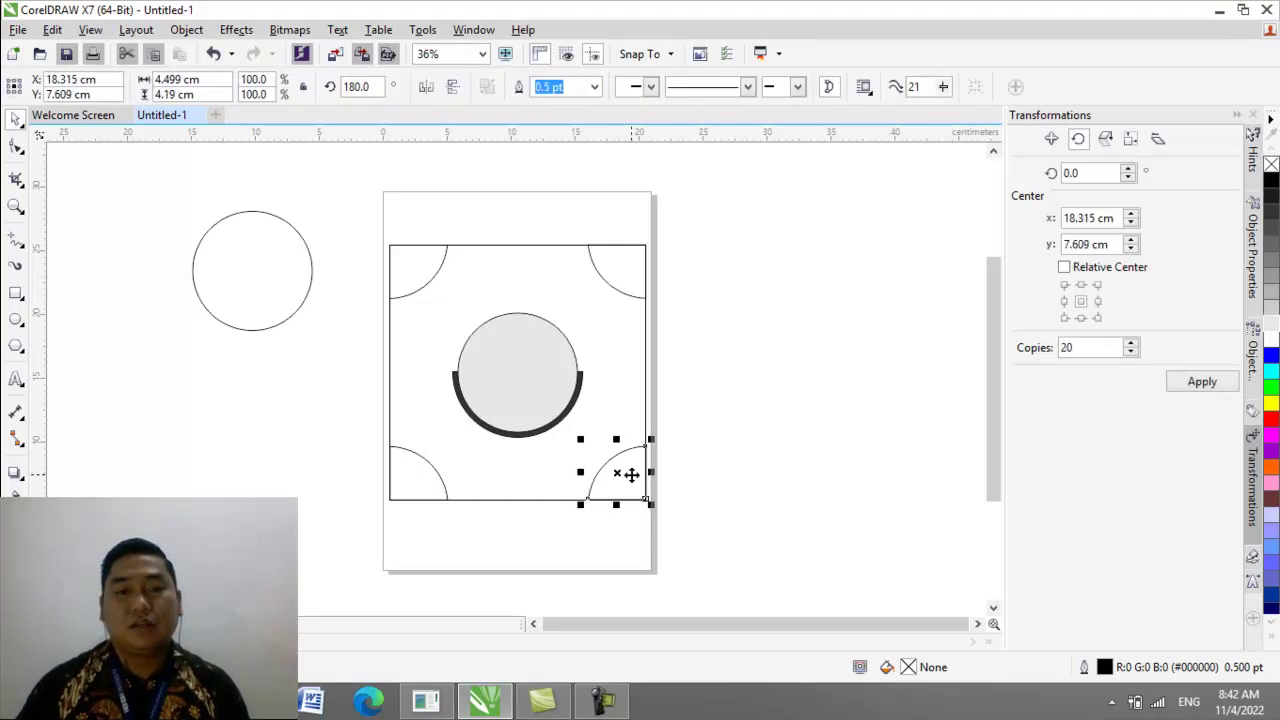
click(727, 524)
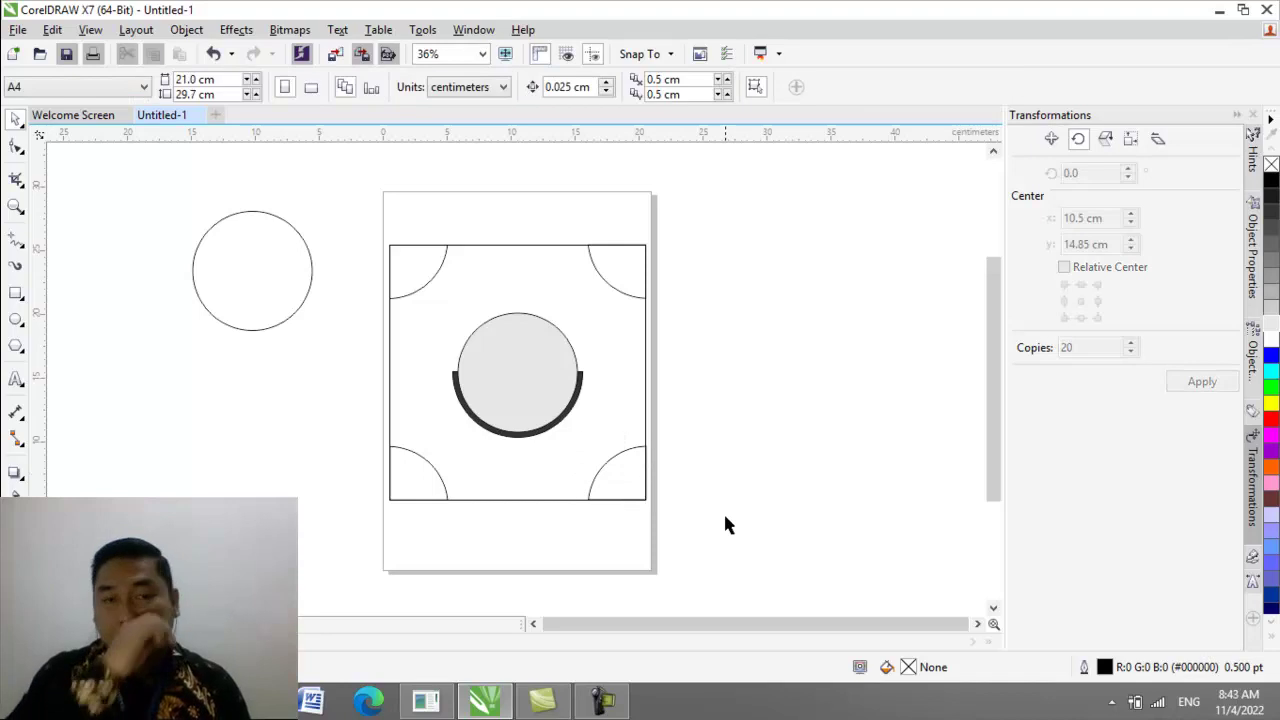
Step: Reshape the upper-left quarter circle's arc into an S-shaped curve by adjusting the handles of its two end nodes
click(422, 274)
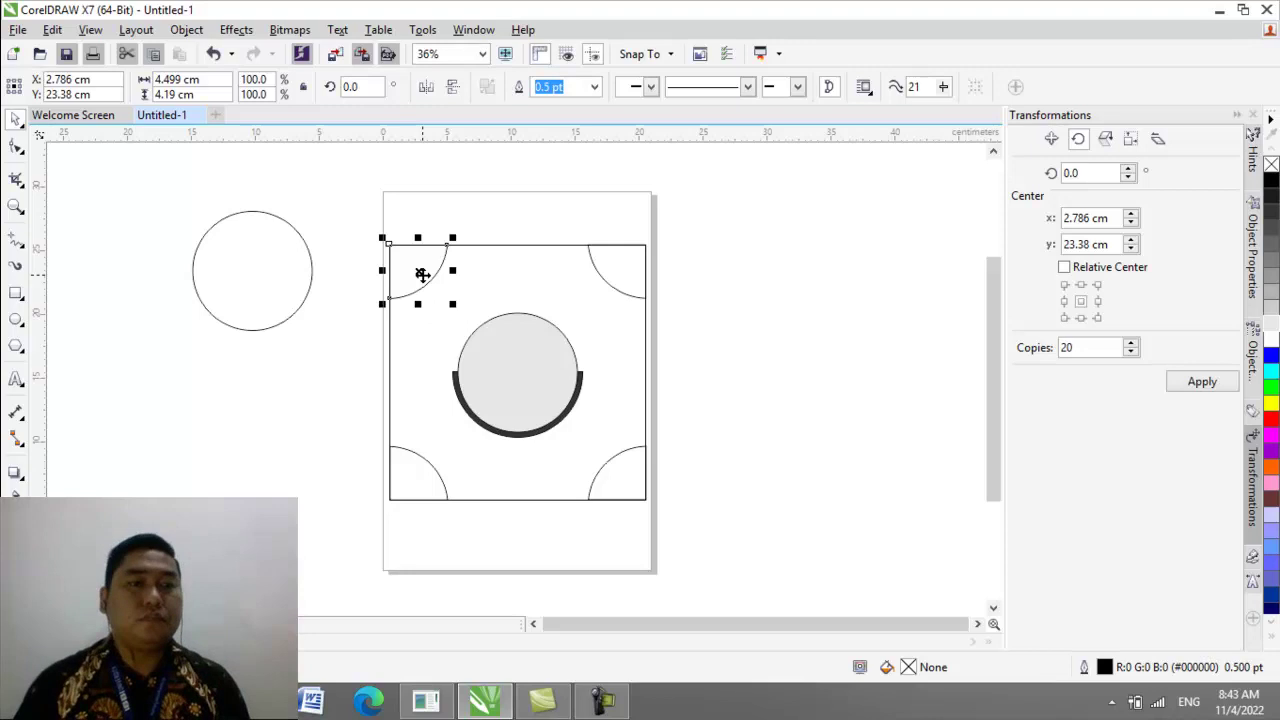
click(16, 148)
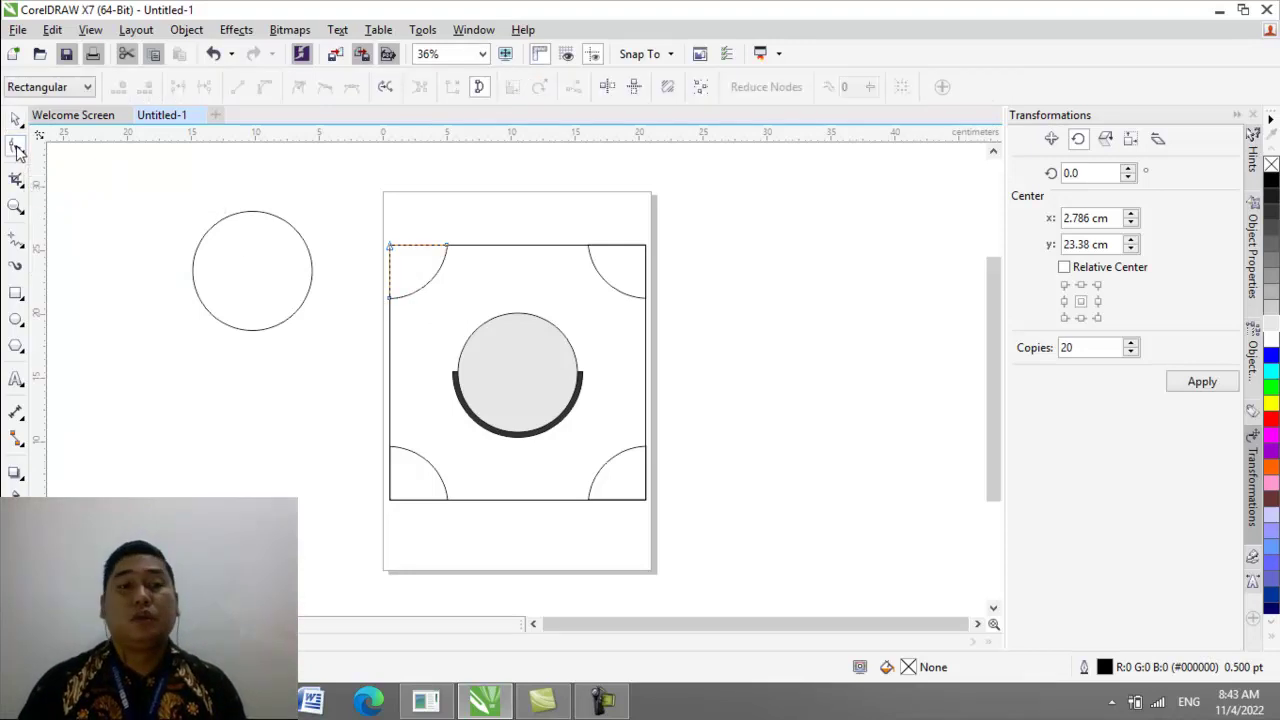
click(449, 253)
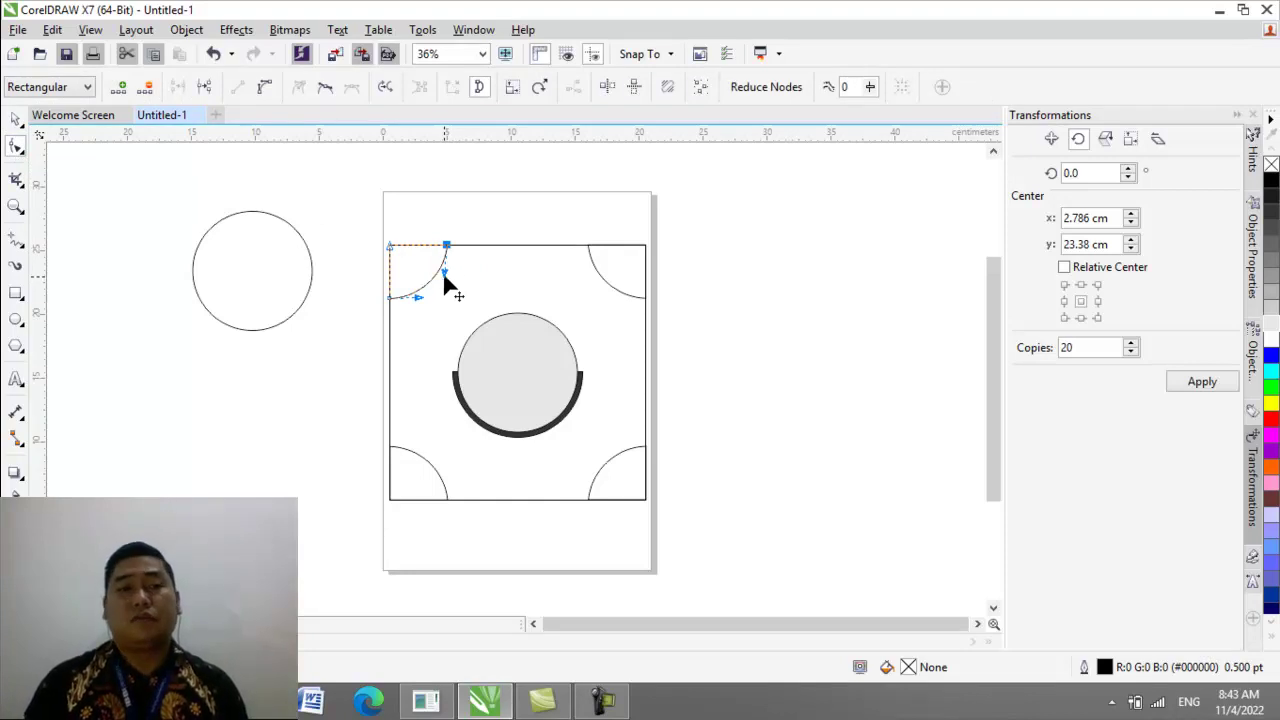
drag(449, 286, 419, 320)
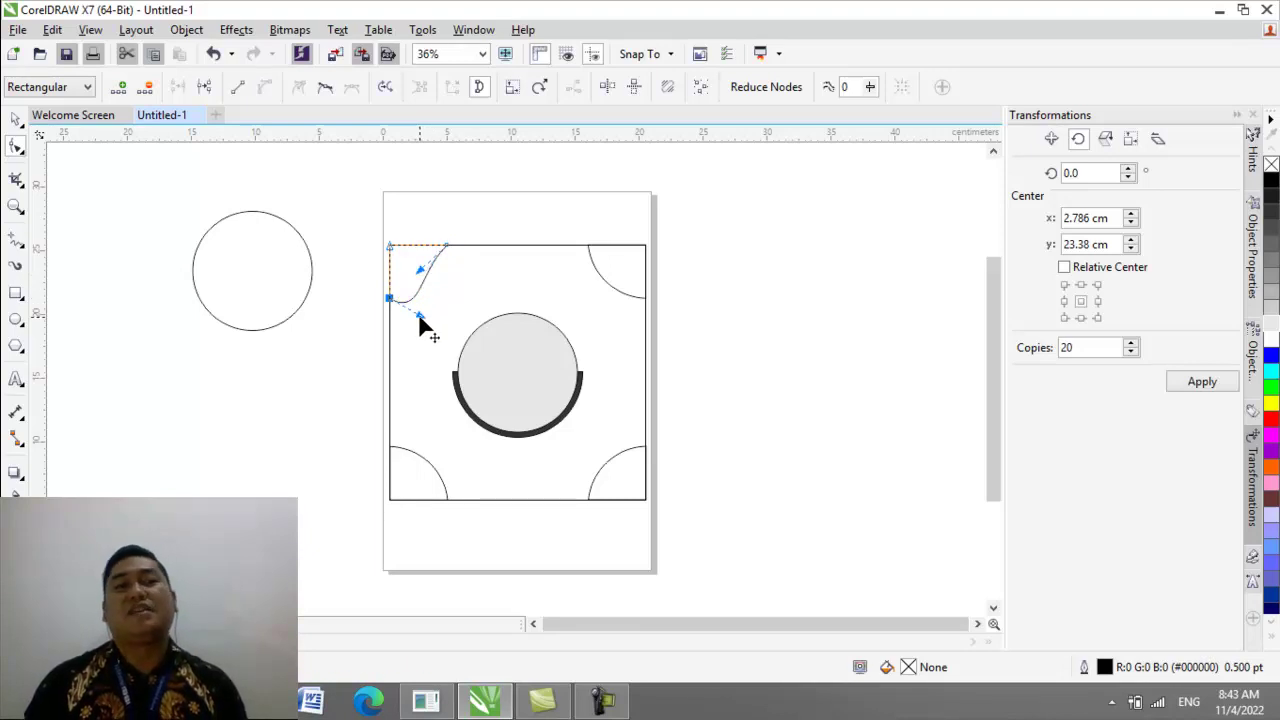
Step: Reshape the upper-right quarter circle's arc with its node handles, straightening the inner side and tightening the bend near its lower end
click(625, 284)
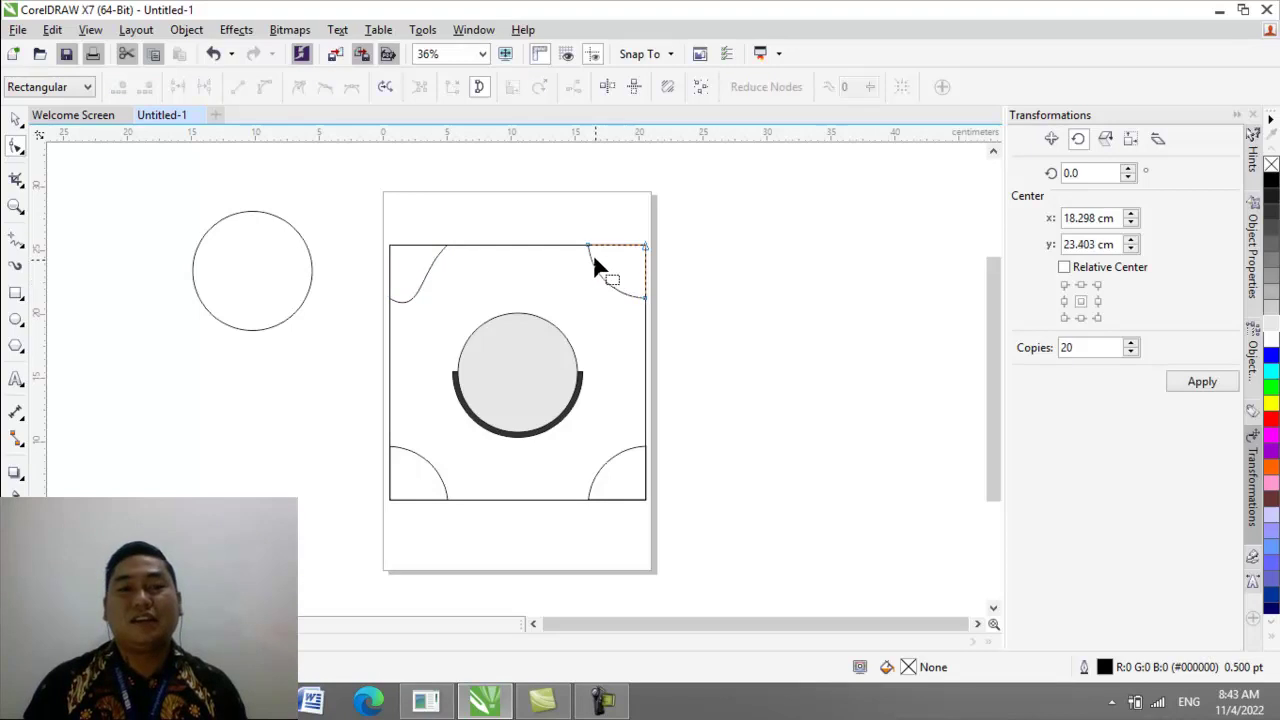
click(587, 245)
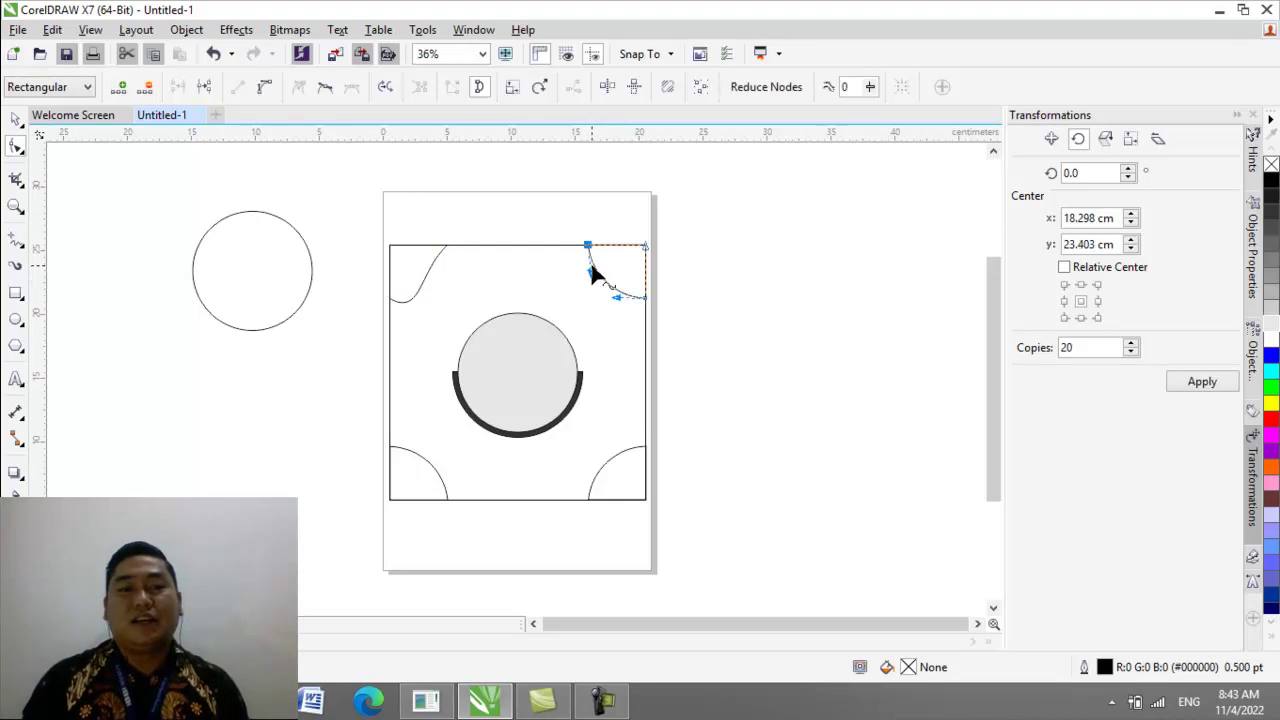
drag(586, 268, 601, 306)
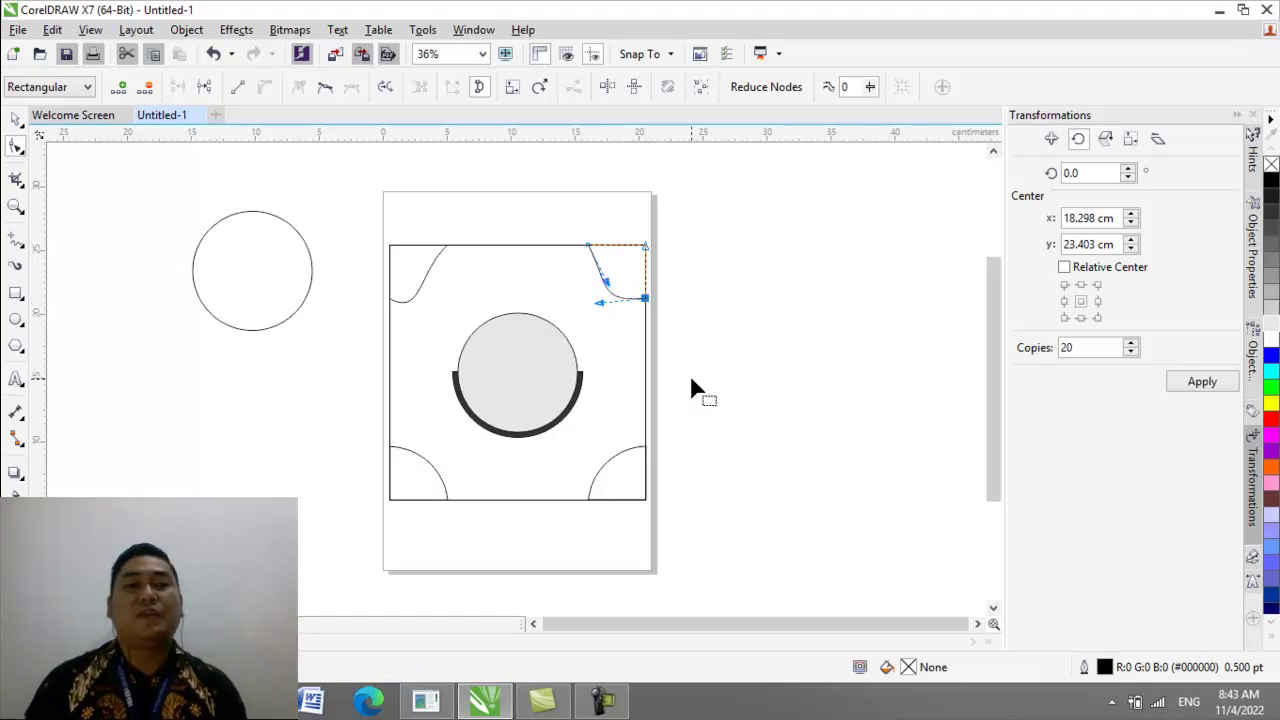
Step: Bulge the lower-left quarter circle's arc toward the page centre by pulling both end nodes' handles outward
click(411, 460)
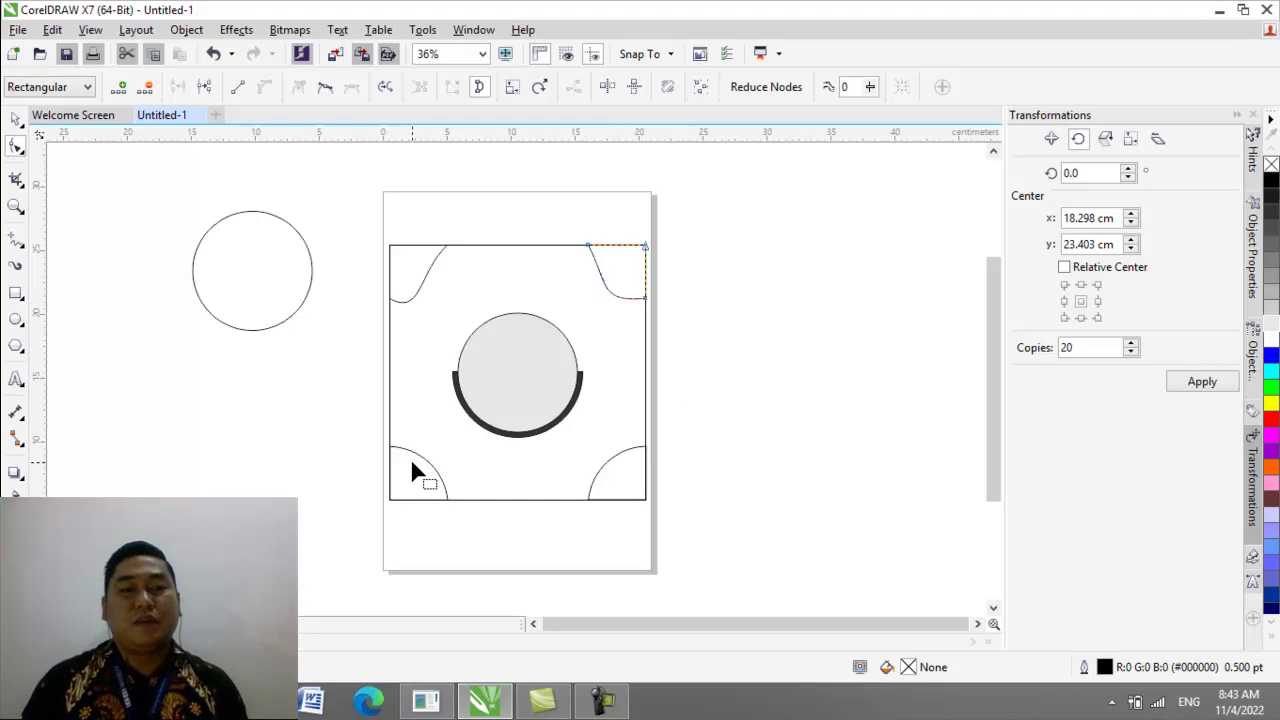
click(390, 447)
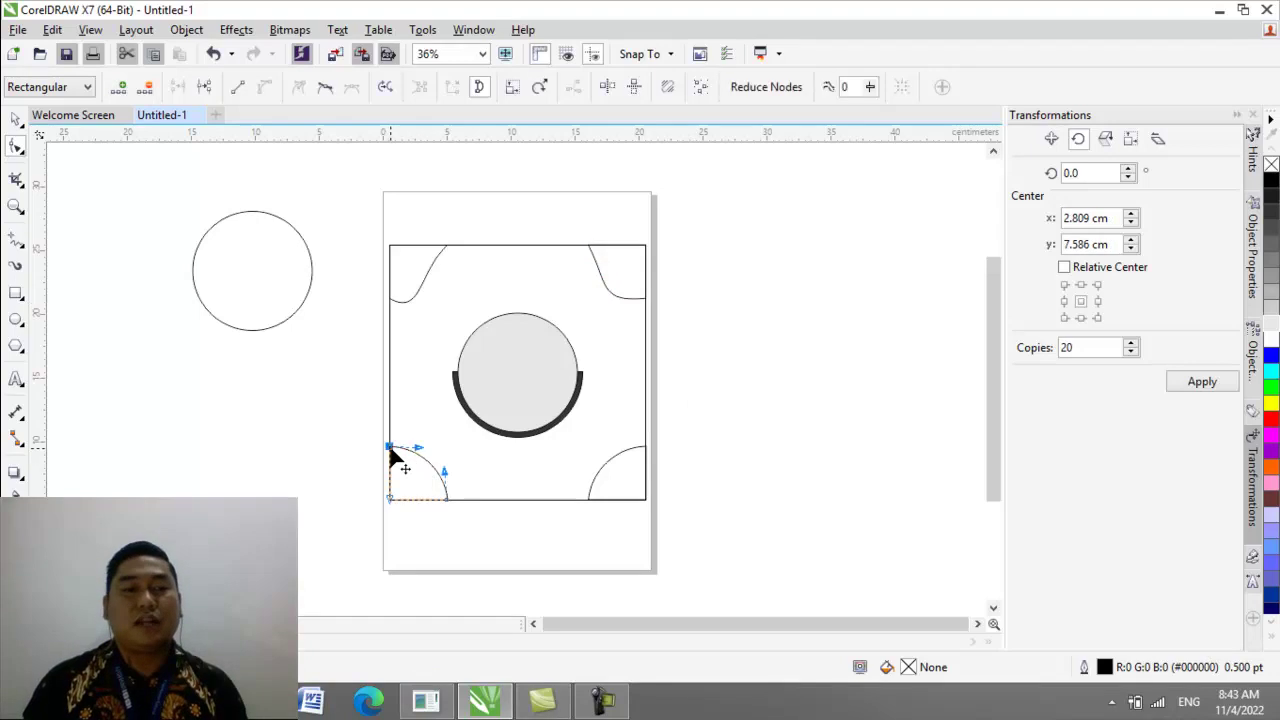
drag(418, 449, 474, 480)
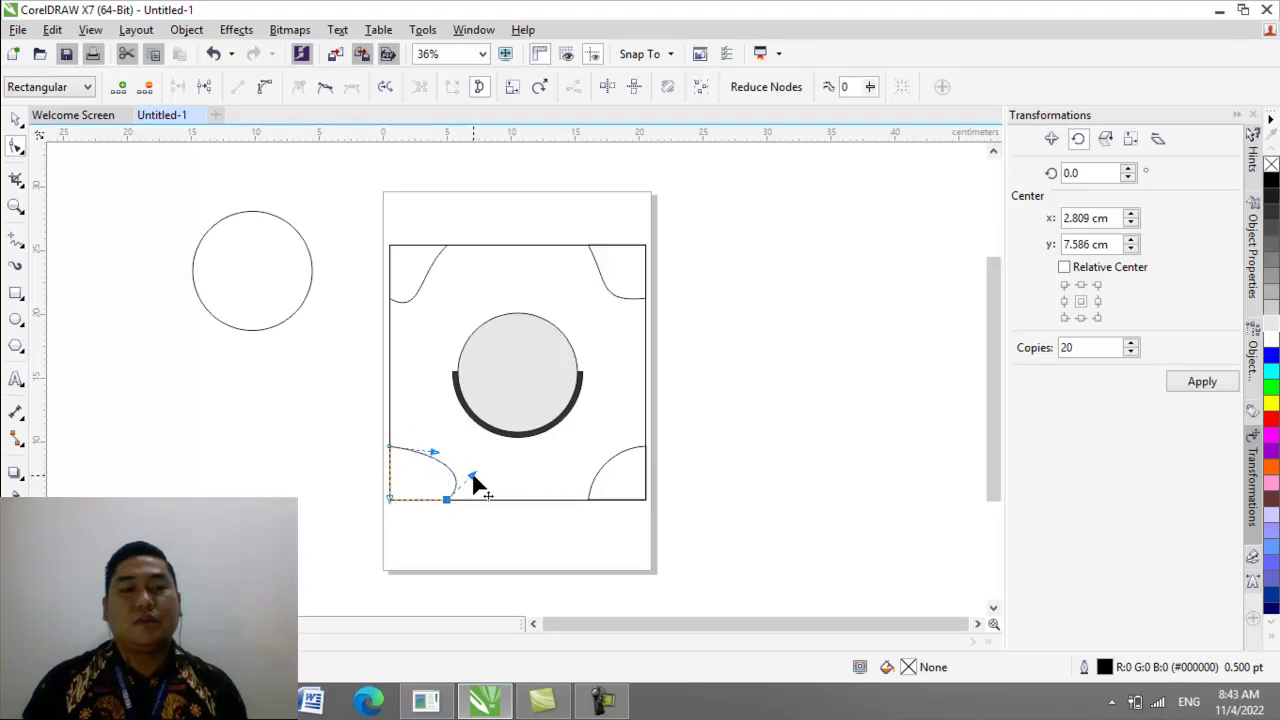
Step: Reshape the lower-right quarter circle's arc with its node handles, bulging its lower end inward and flattening its upper part
click(620, 476)
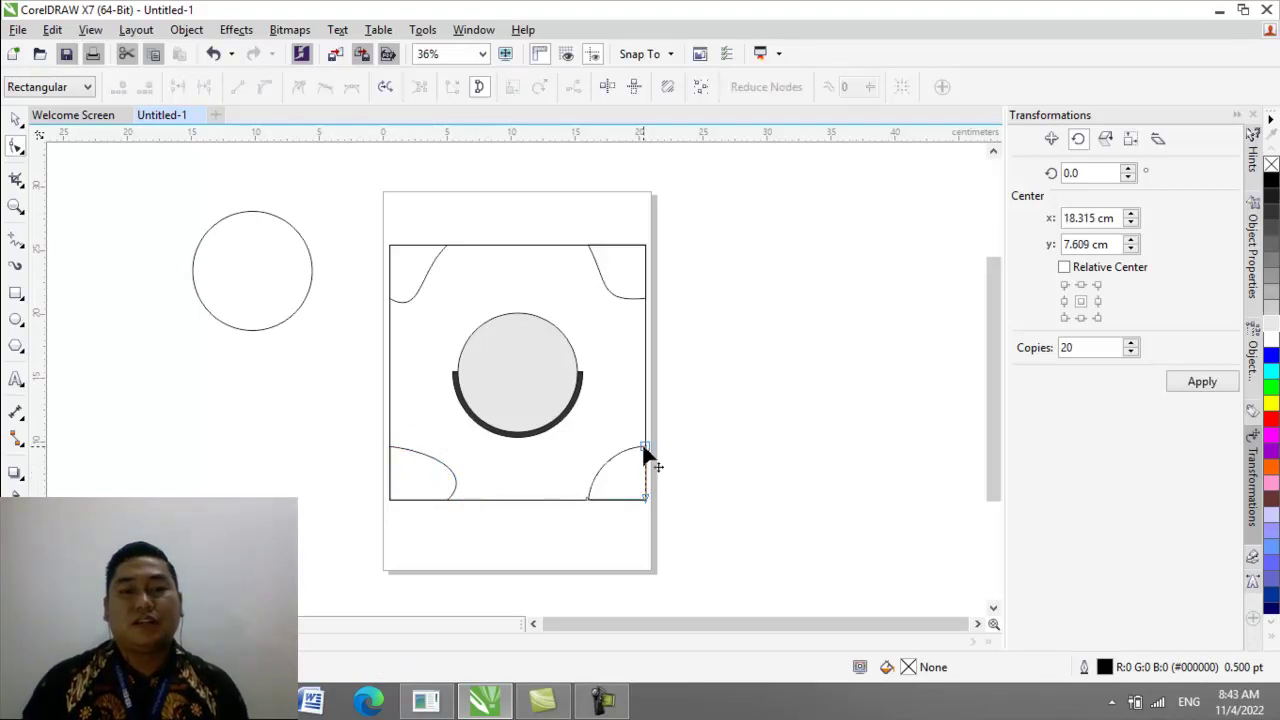
click(643, 448)
drag(616, 448, 552, 476)
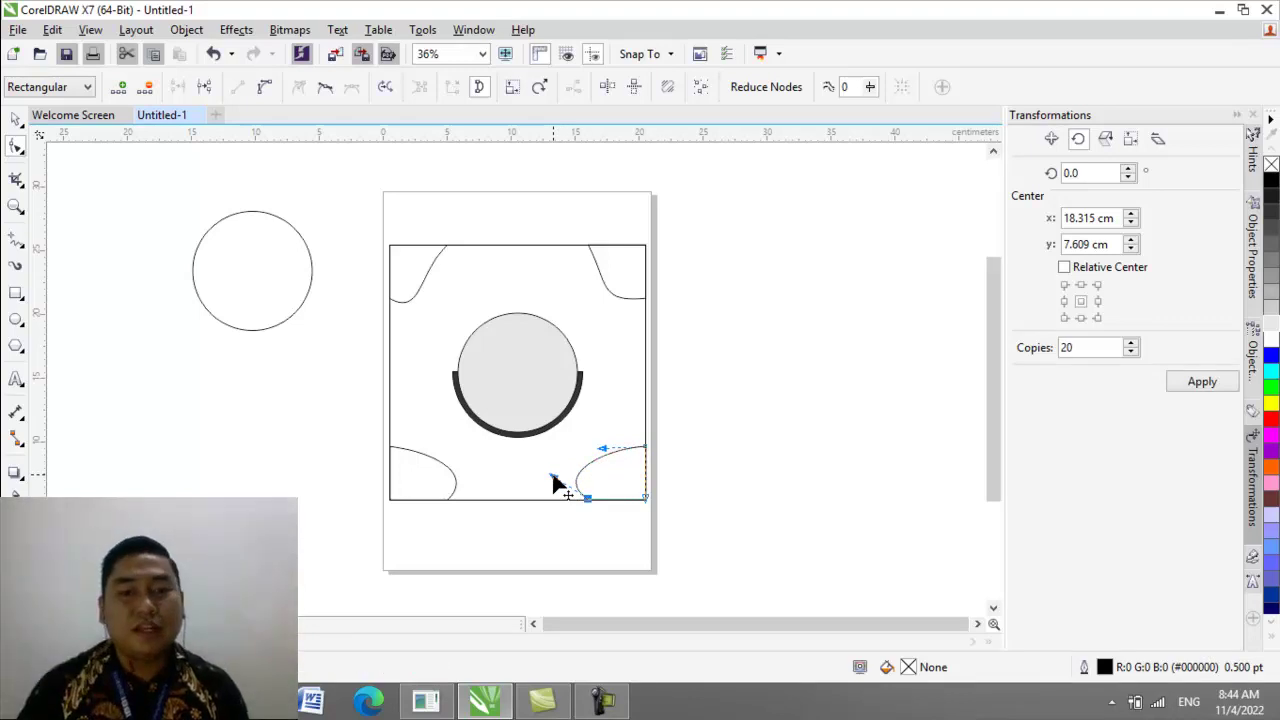
drag(603, 451, 632, 462)
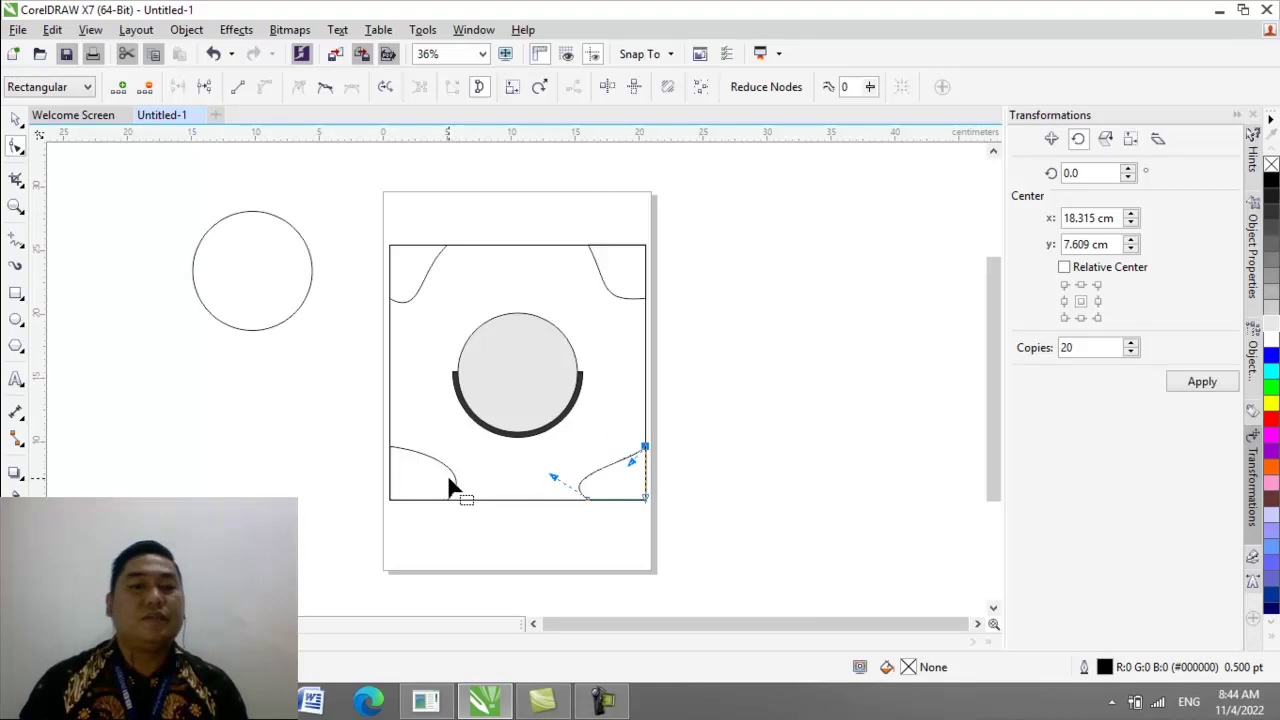
Step: Flatten the upper part of the lower-left corner curve to match the lower-right one, and finish node editing
click(420, 480)
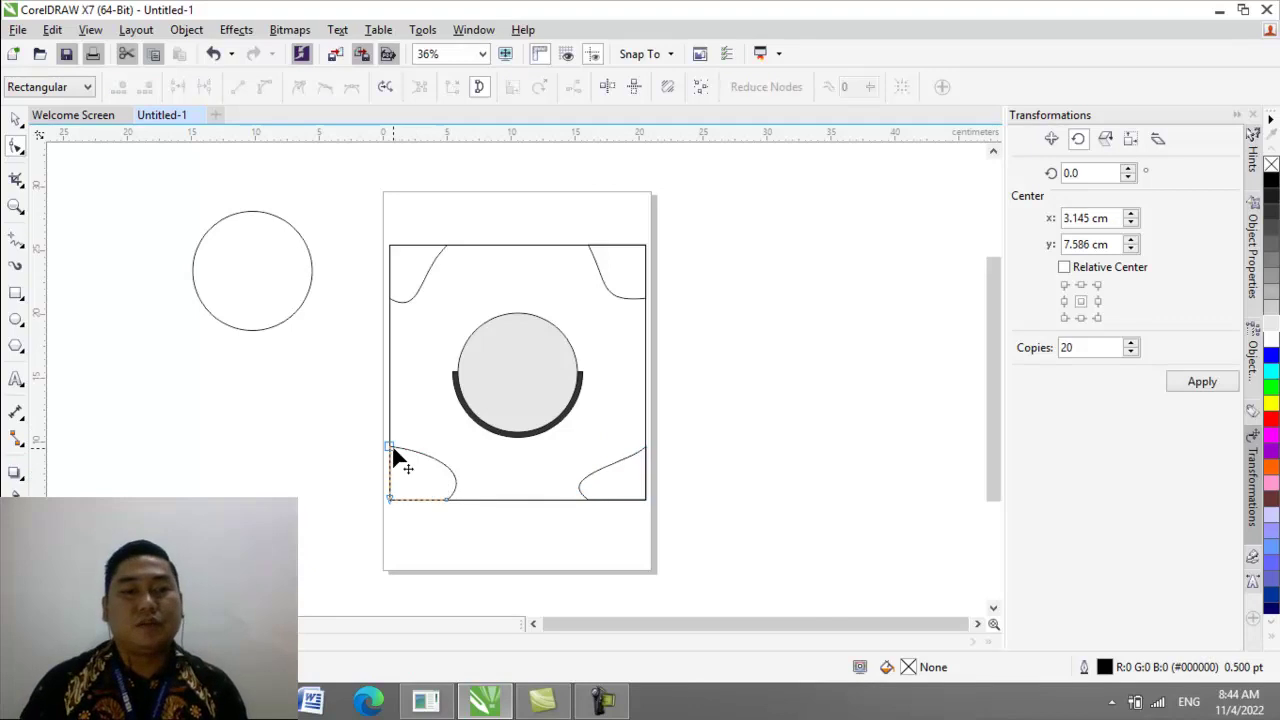
click(390, 448)
drag(436, 455, 430, 466)
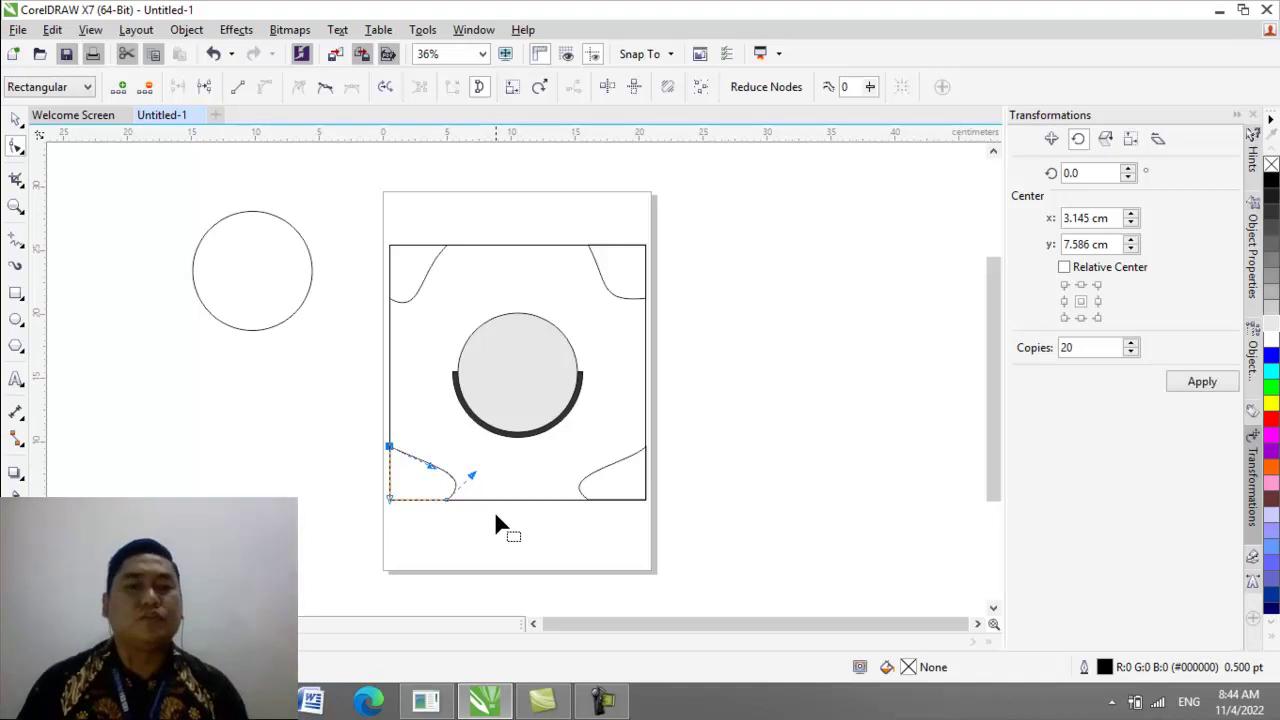
key(space)
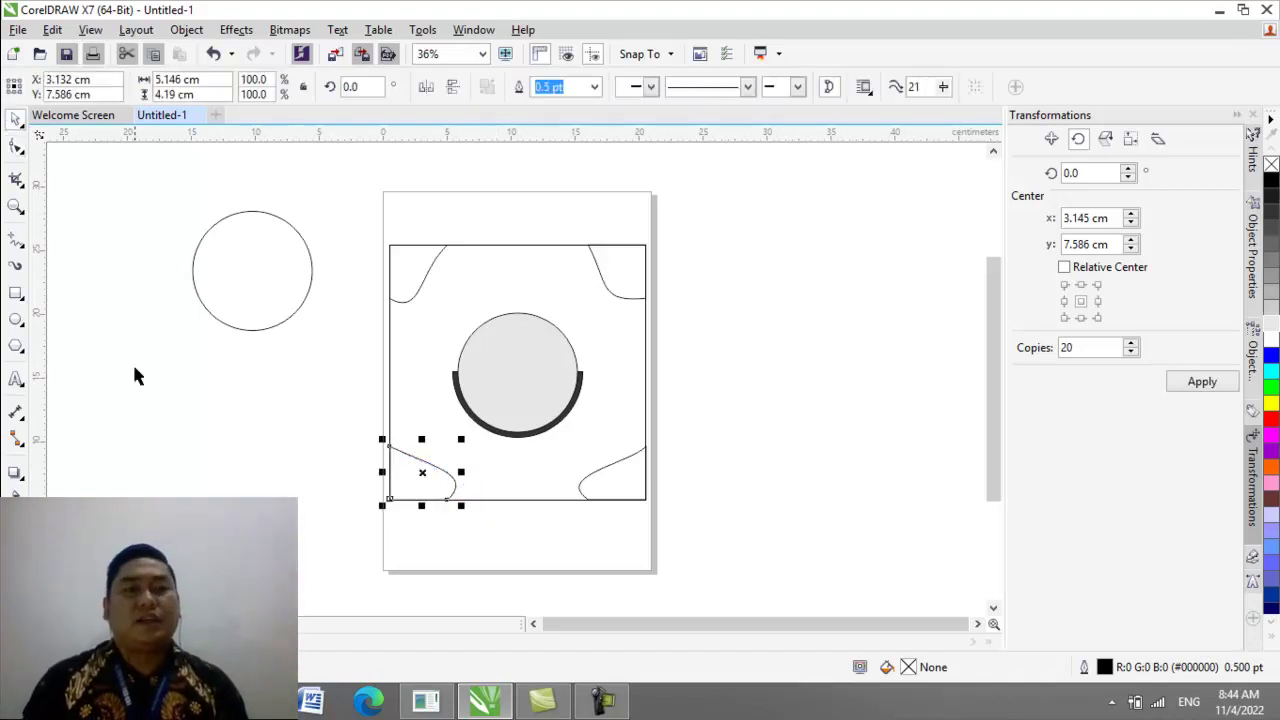
click(178, 440)
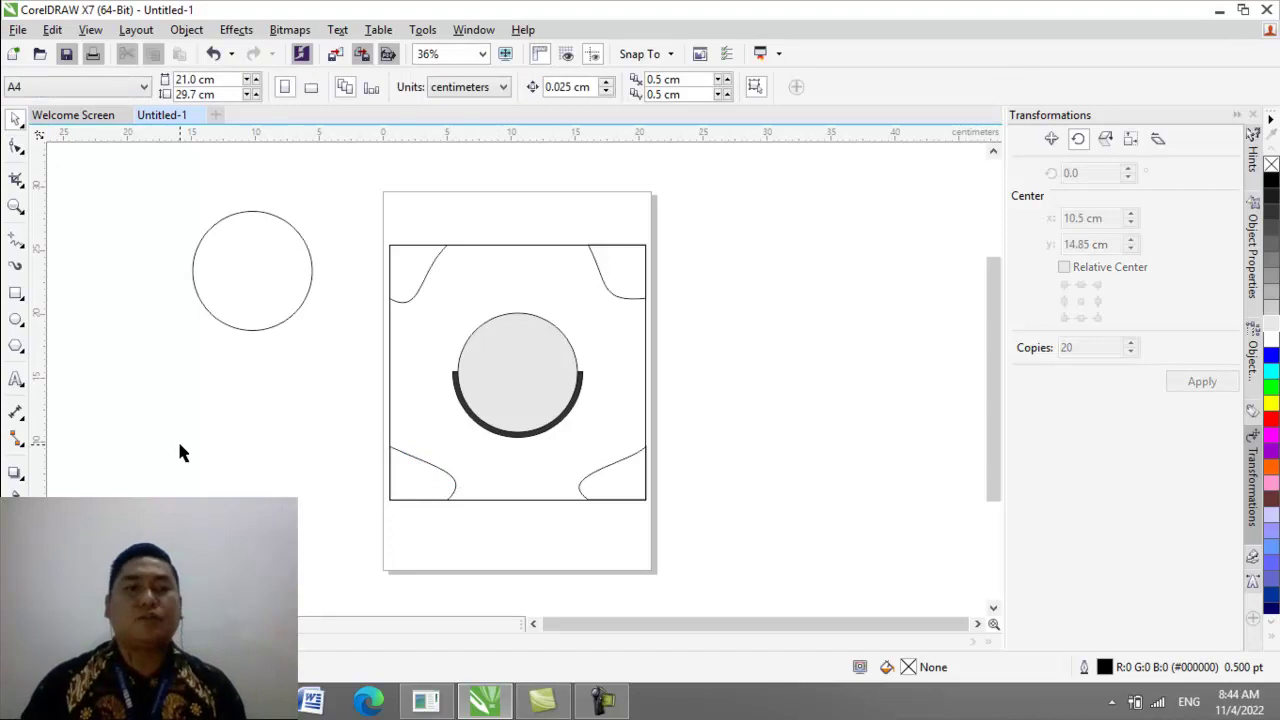
Step: Import the photos 004.jpeg and 007.jpeg from the XD folder into the CorelDRAW document, placing them right of the page
click(254, 701)
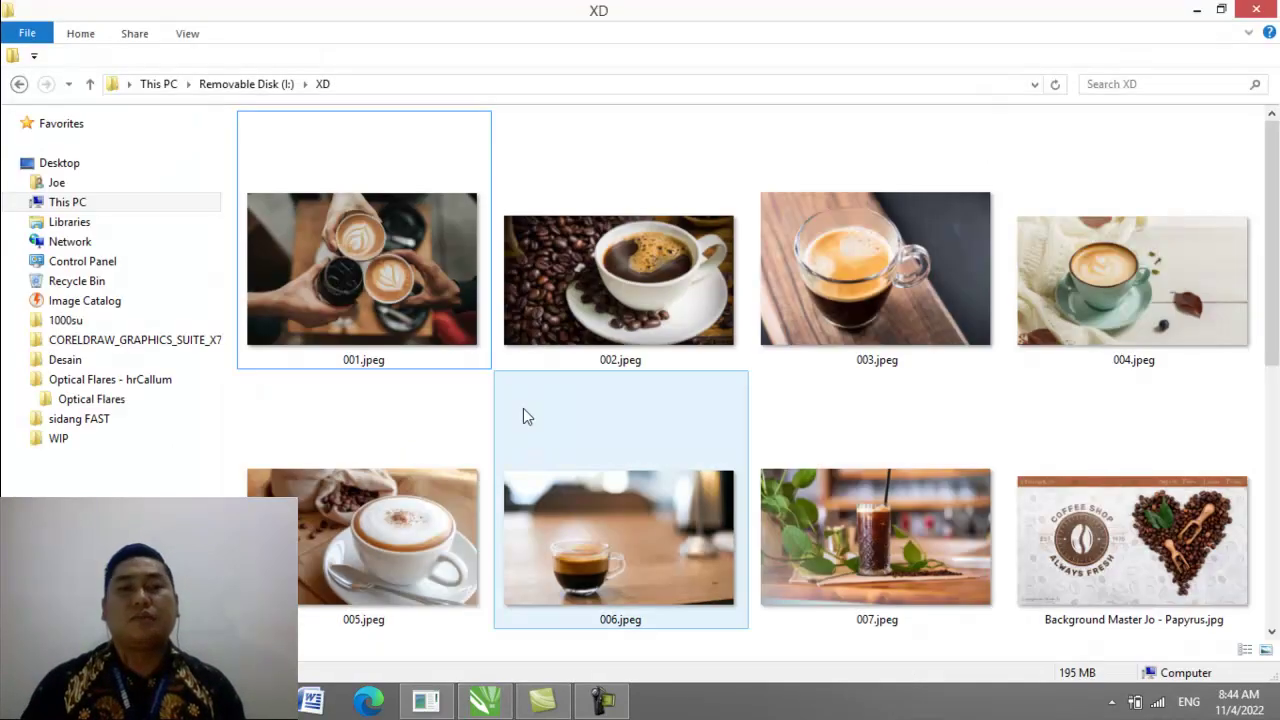
click(1131, 270)
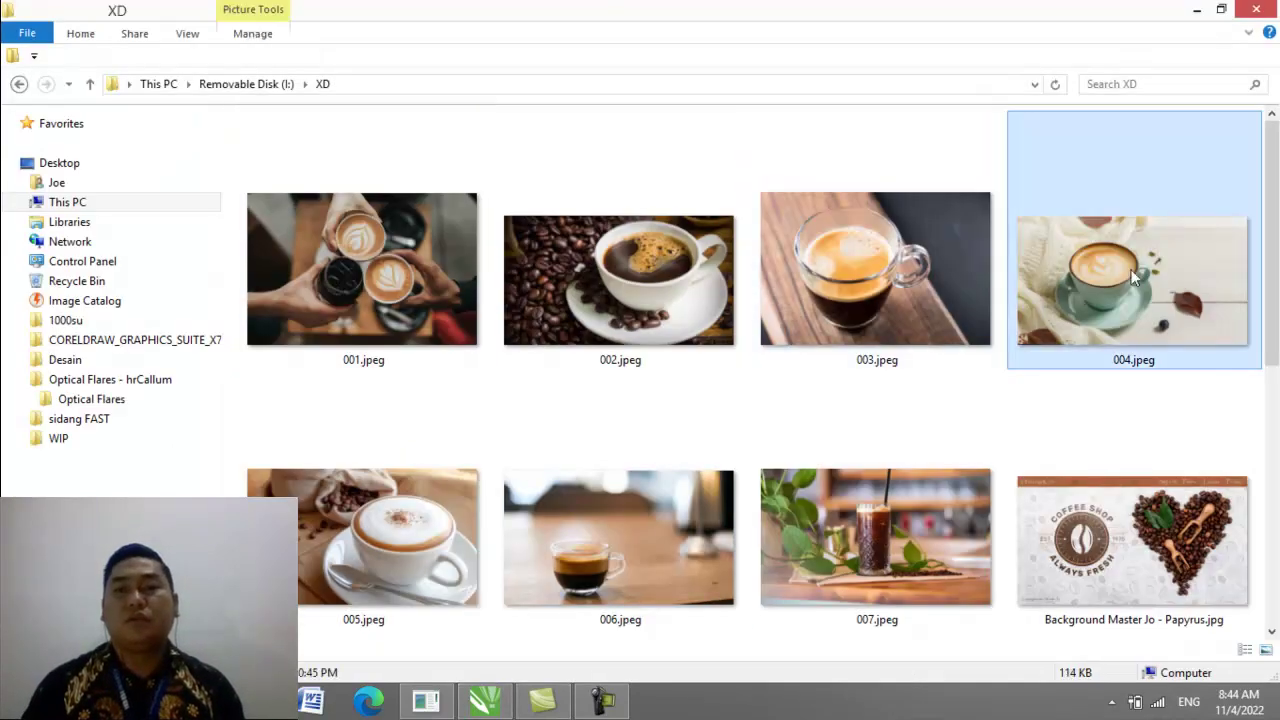
drag(1131, 269, 765, 280)
key(alt+Tab)
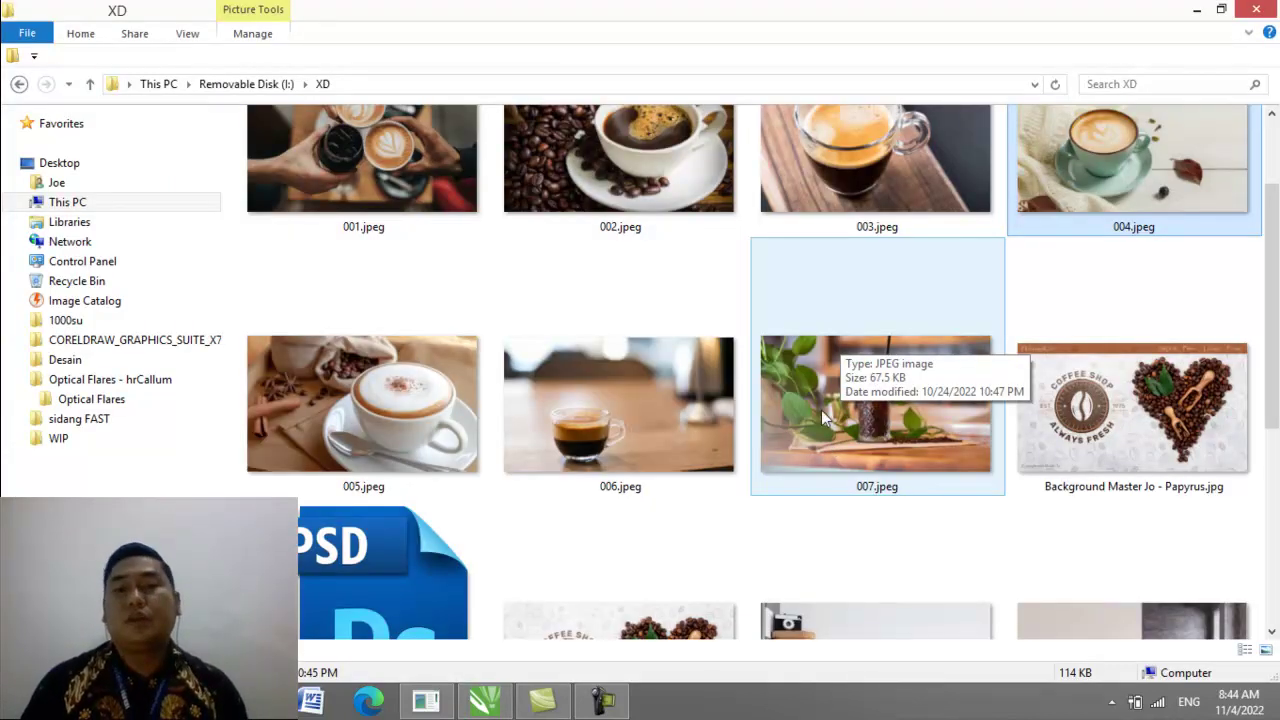
drag(858, 410, 752, 414)
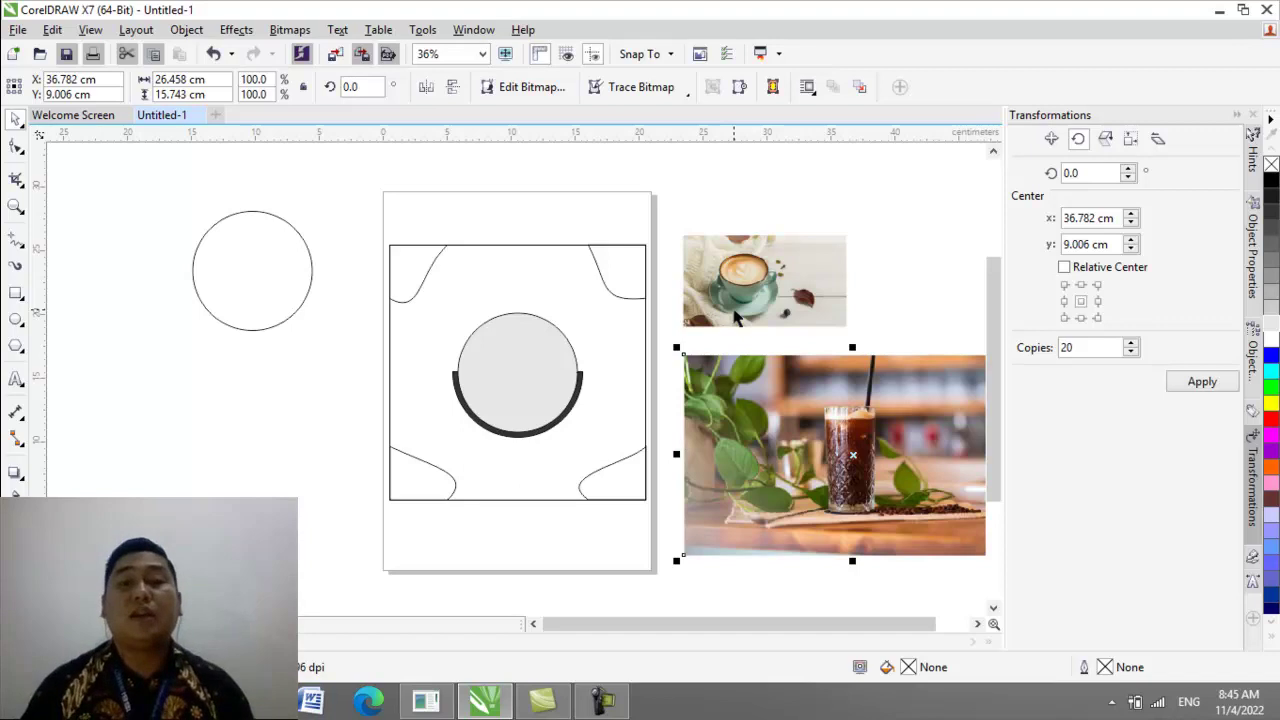
Step: Move the coffee cup photo left of the page, below the empty circle, and enlarge it to about 22.9 × 12.9 cm
click(745, 305)
drag(763, 292, 171, 417)
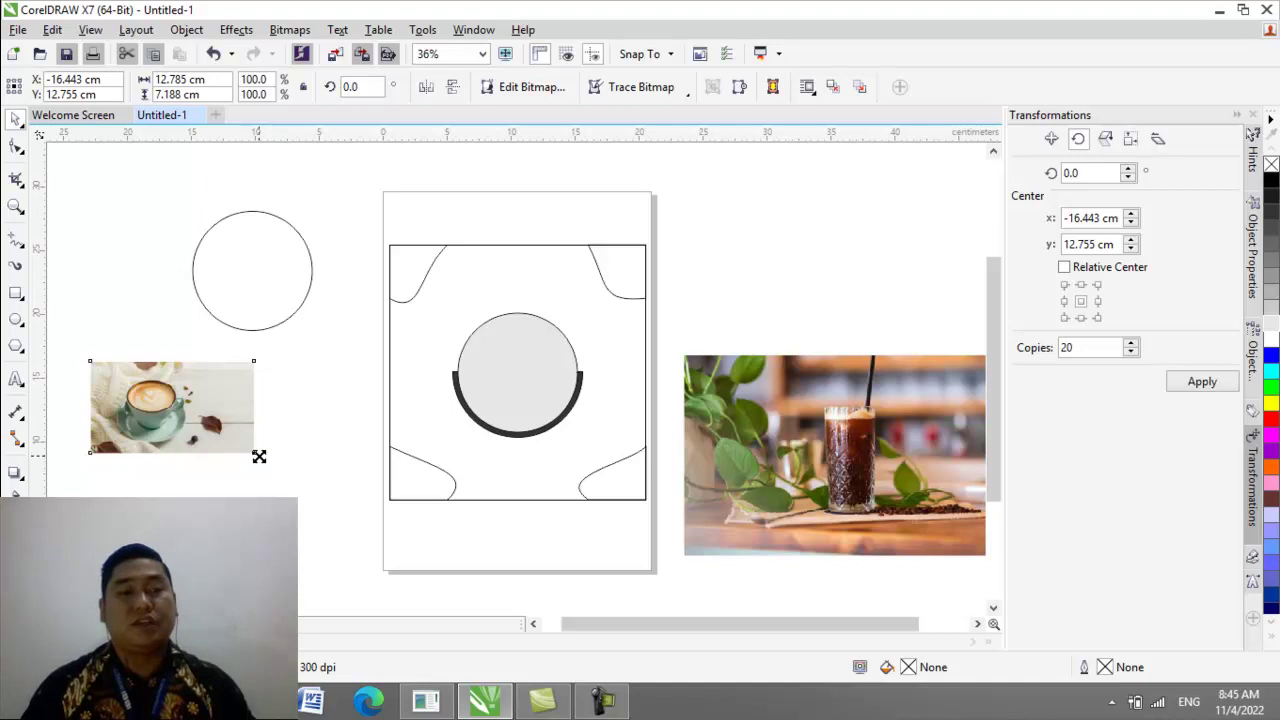
drag(259, 455, 326, 526)
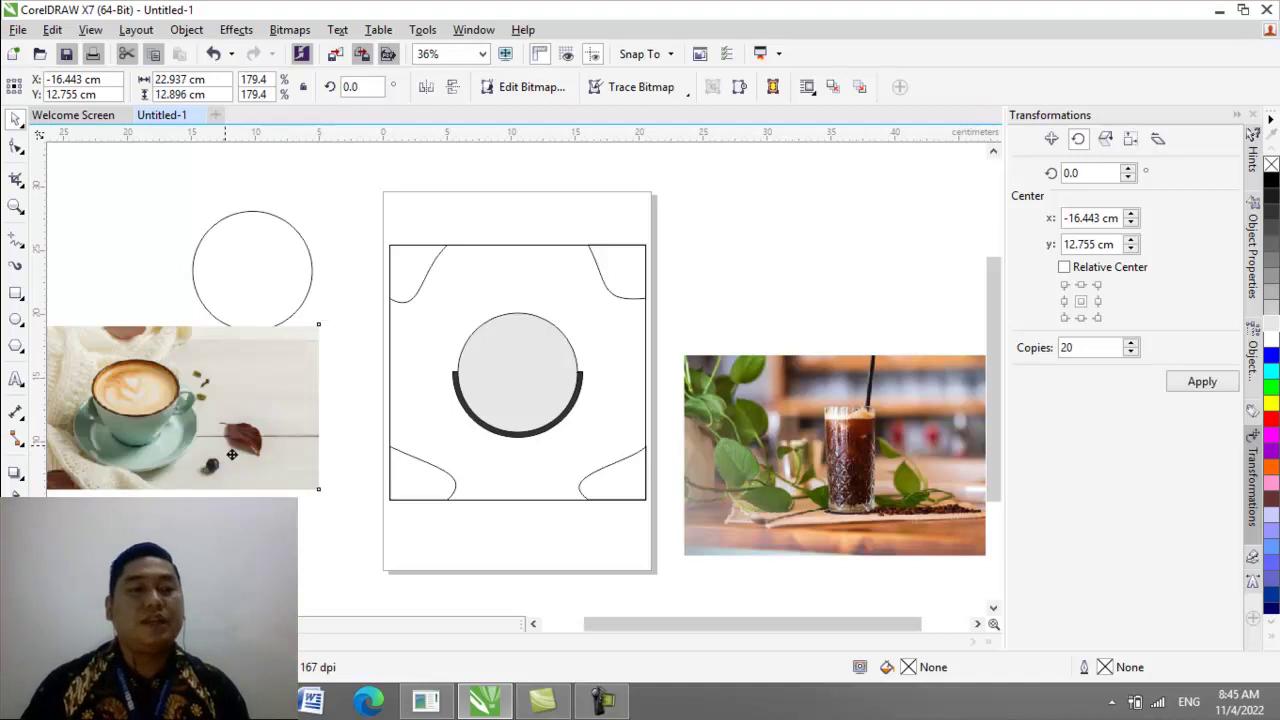
drag(204, 443, 249, 486)
Step: PowerClip the coffee cup photo inside the grey central circle
click(514, 375)
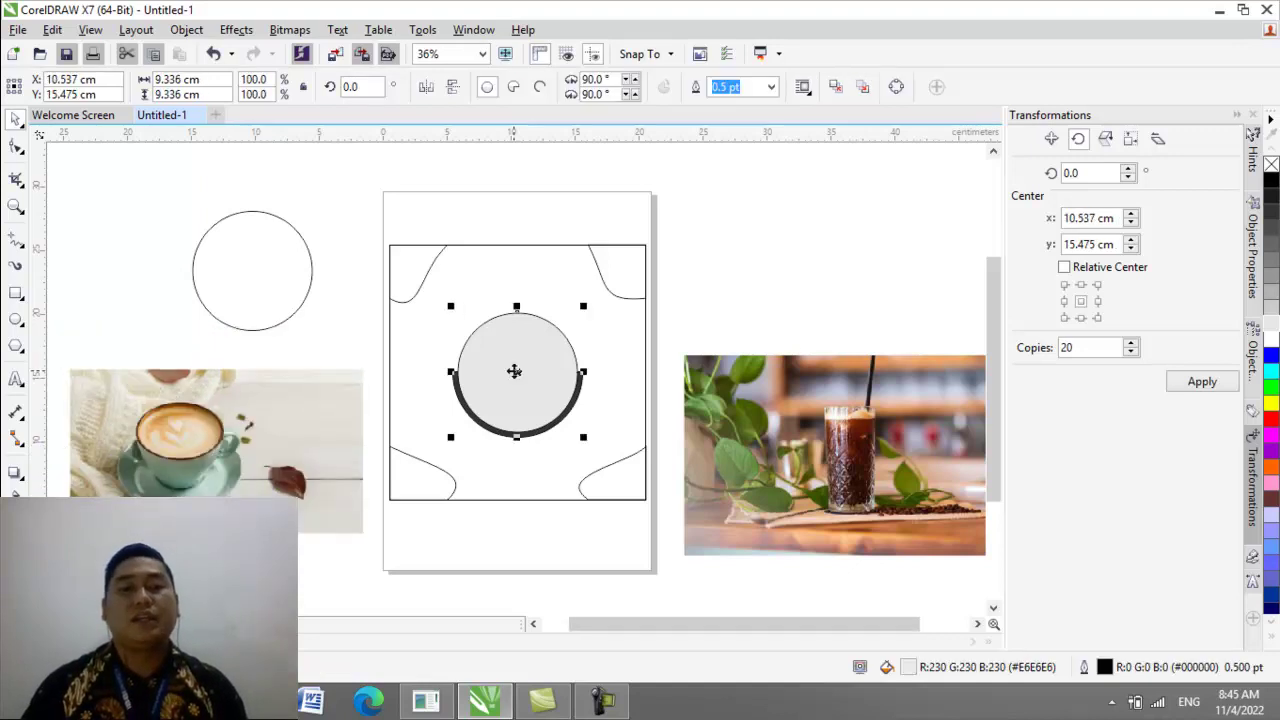
click(228, 450)
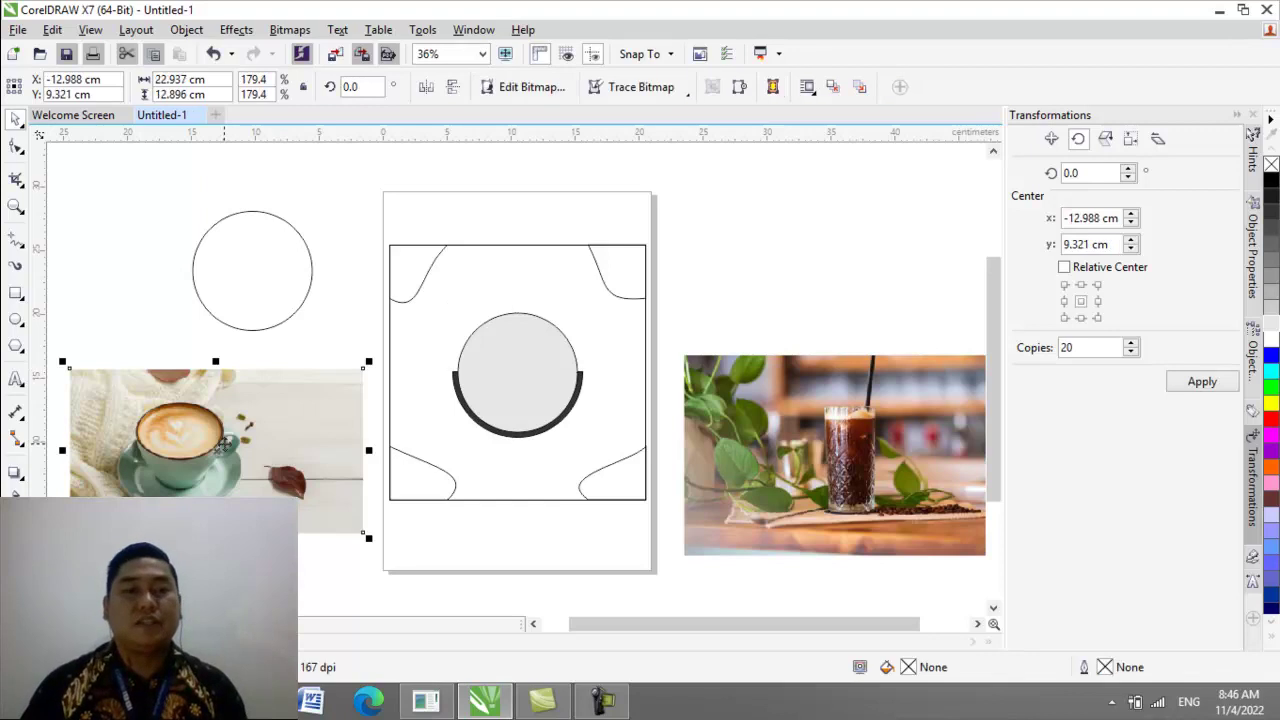
right_click(226, 450)
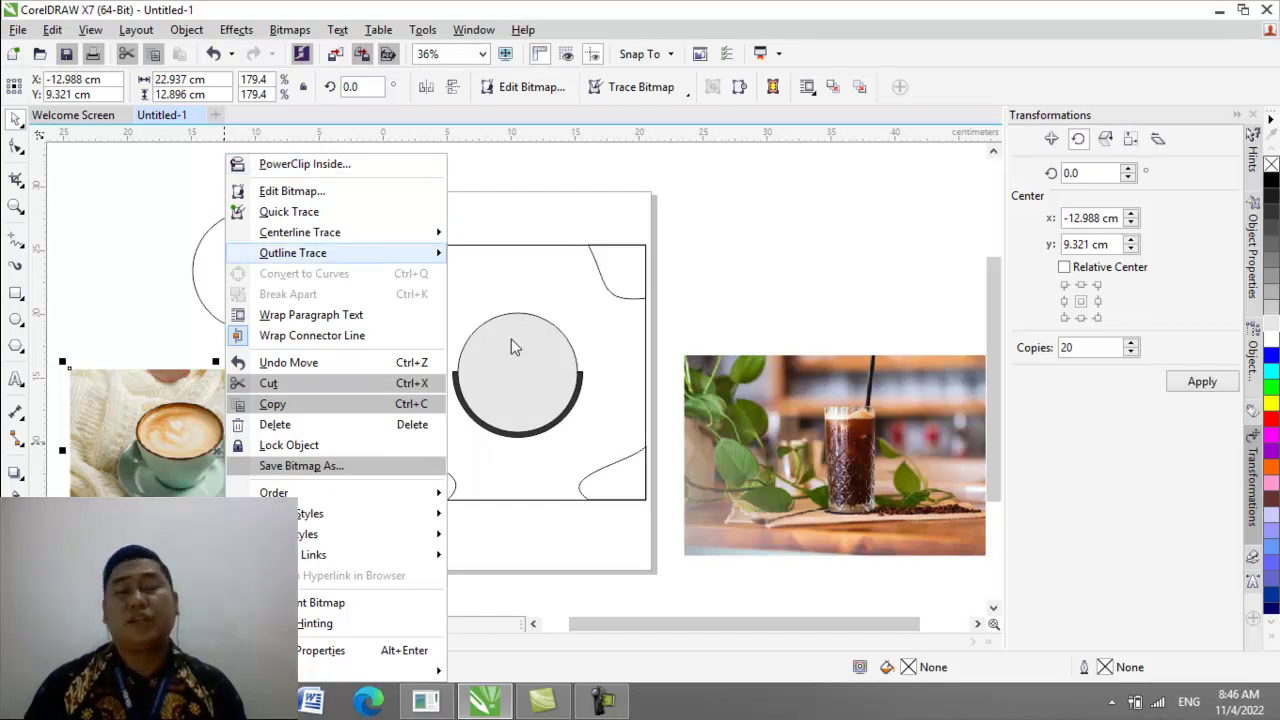
mouse_move(300, 253)
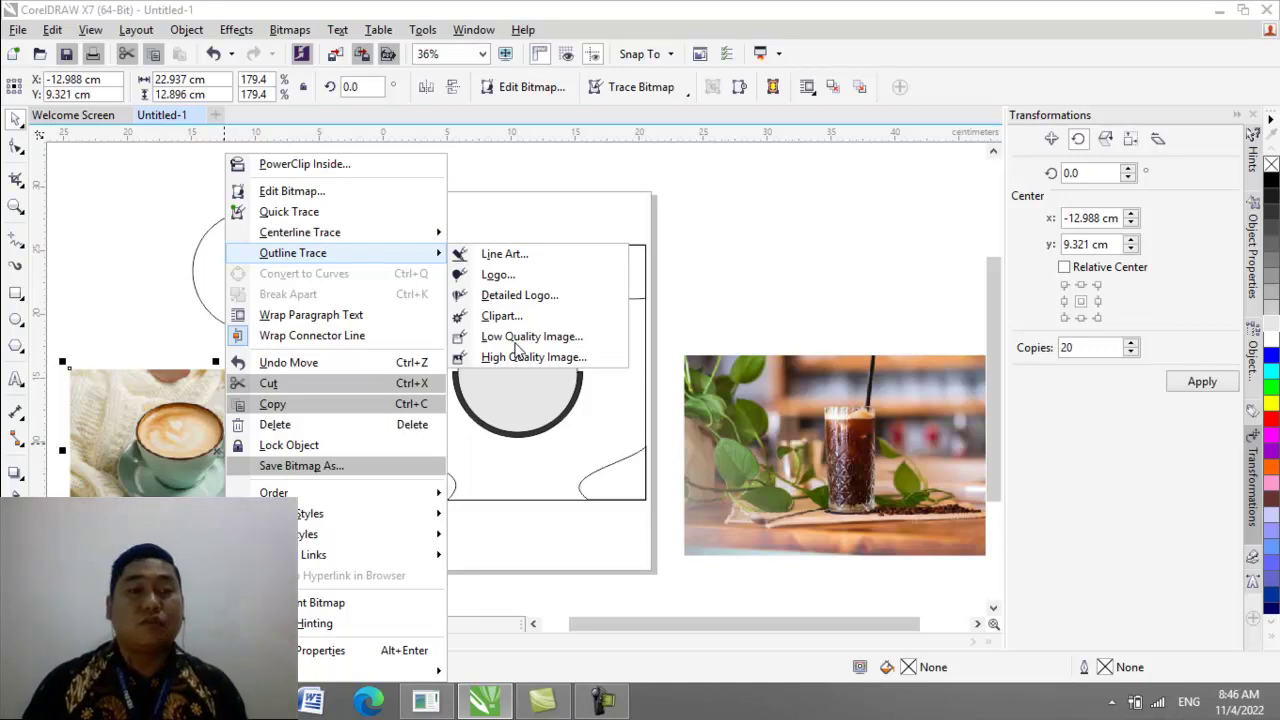
click(350, 164)
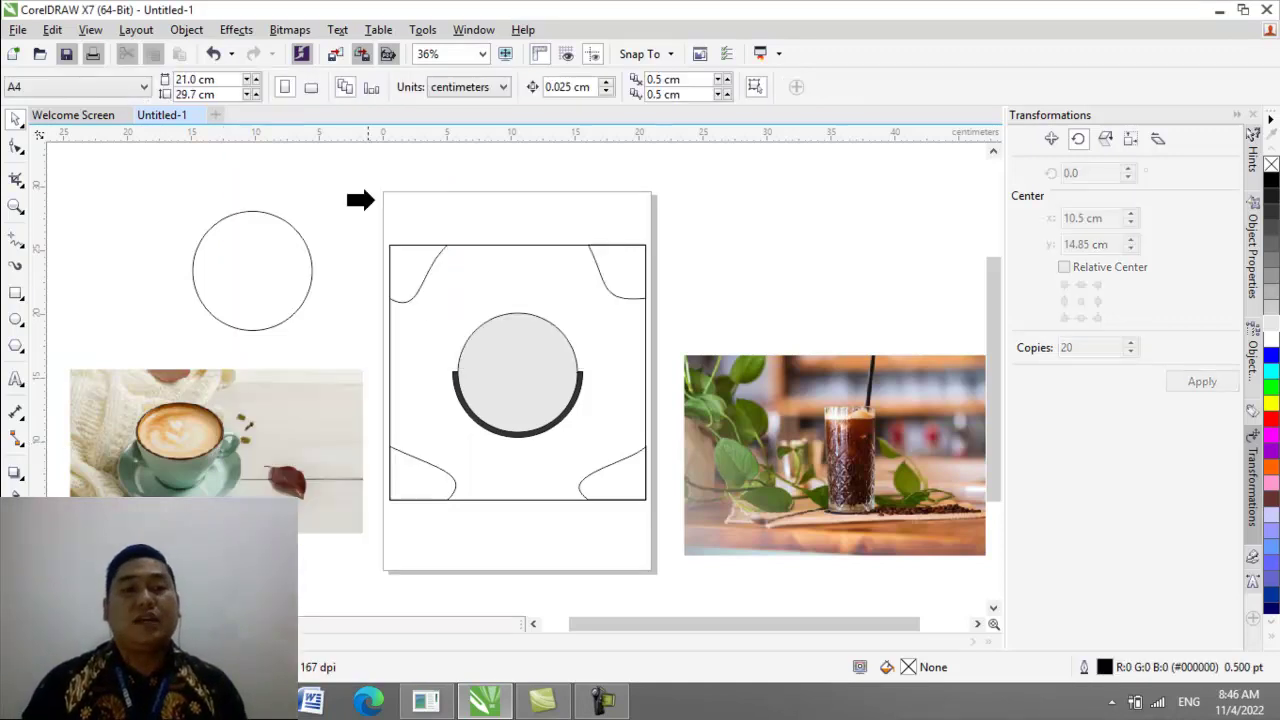
click(498, 362)
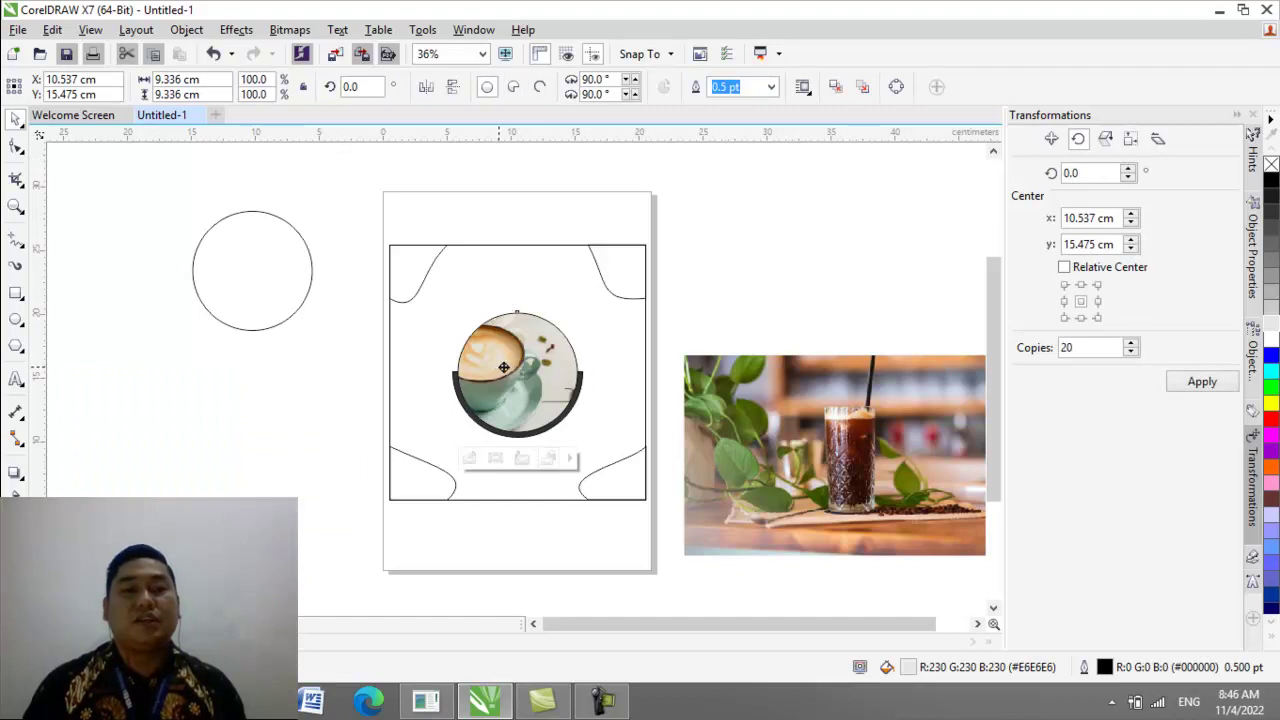
Step: Edit the central circle's PowerClip contents, shrinking the coffee cup photo to about 20.1 × 11.3 cm and moving the cup over the circle
drag(504, 367, 520, 369)
key(ctrl+z)
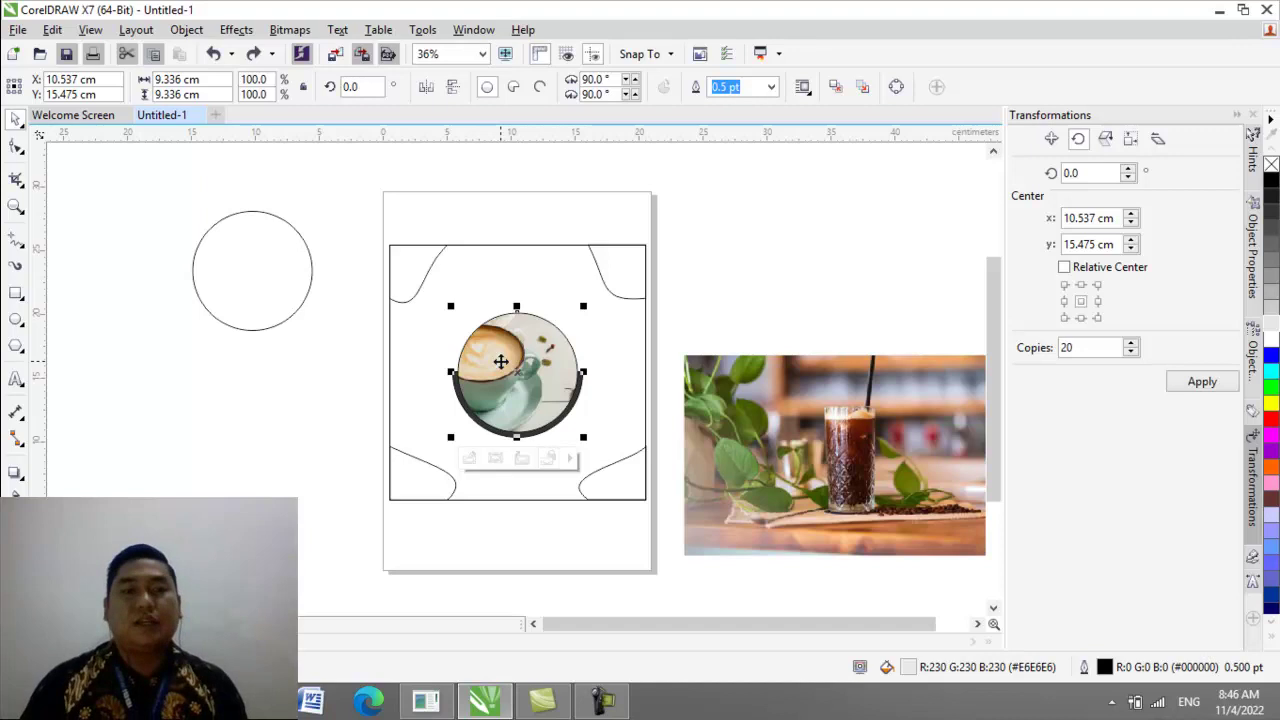
right_click(501, 362)
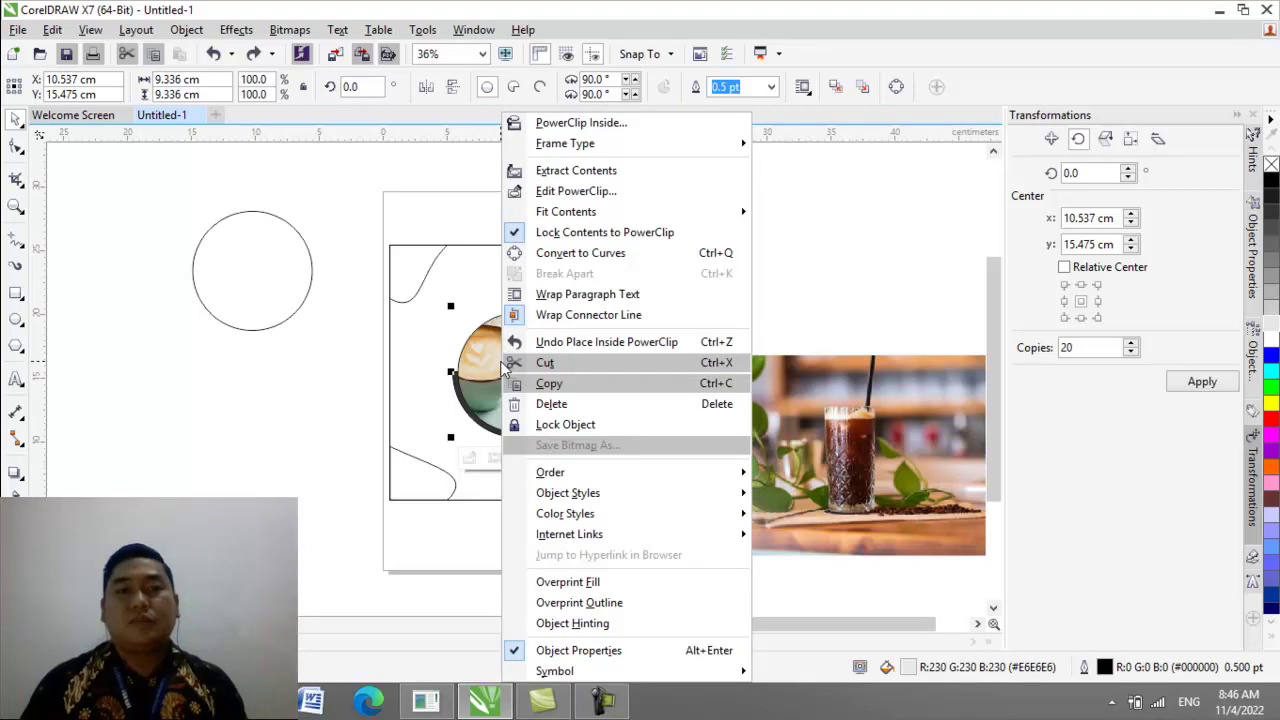
click(590, 191)
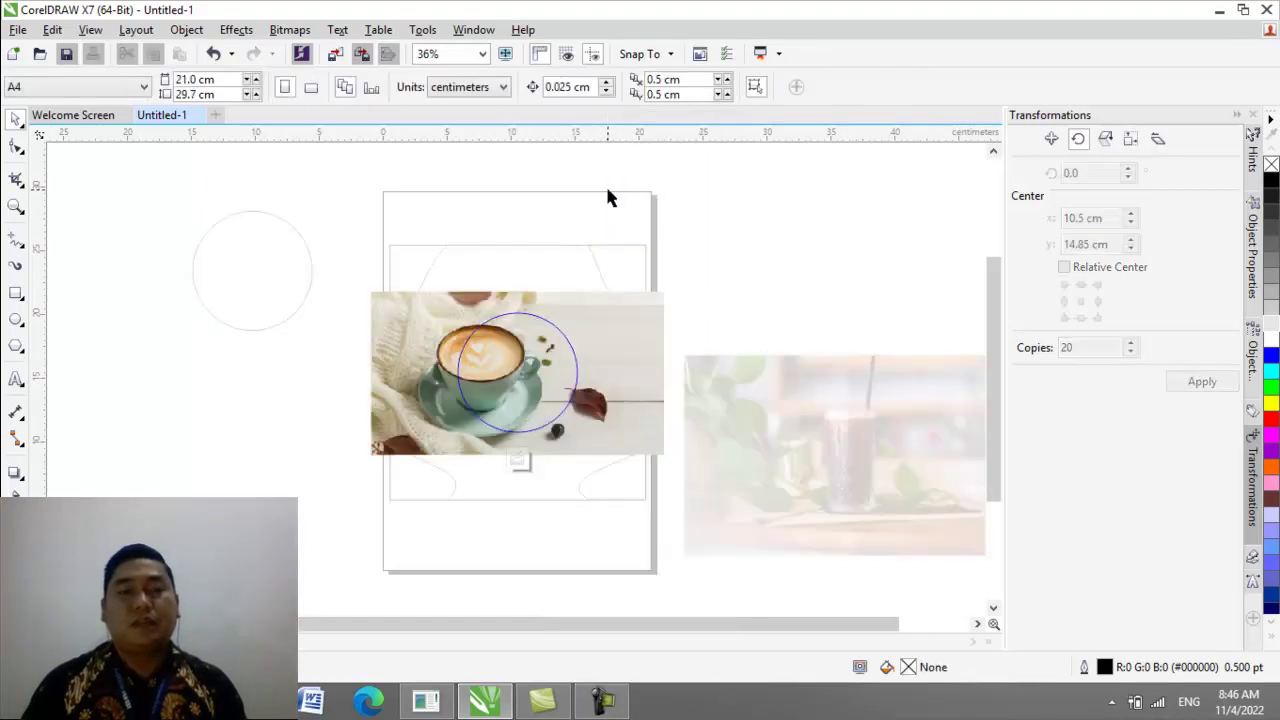
click(440, 383)
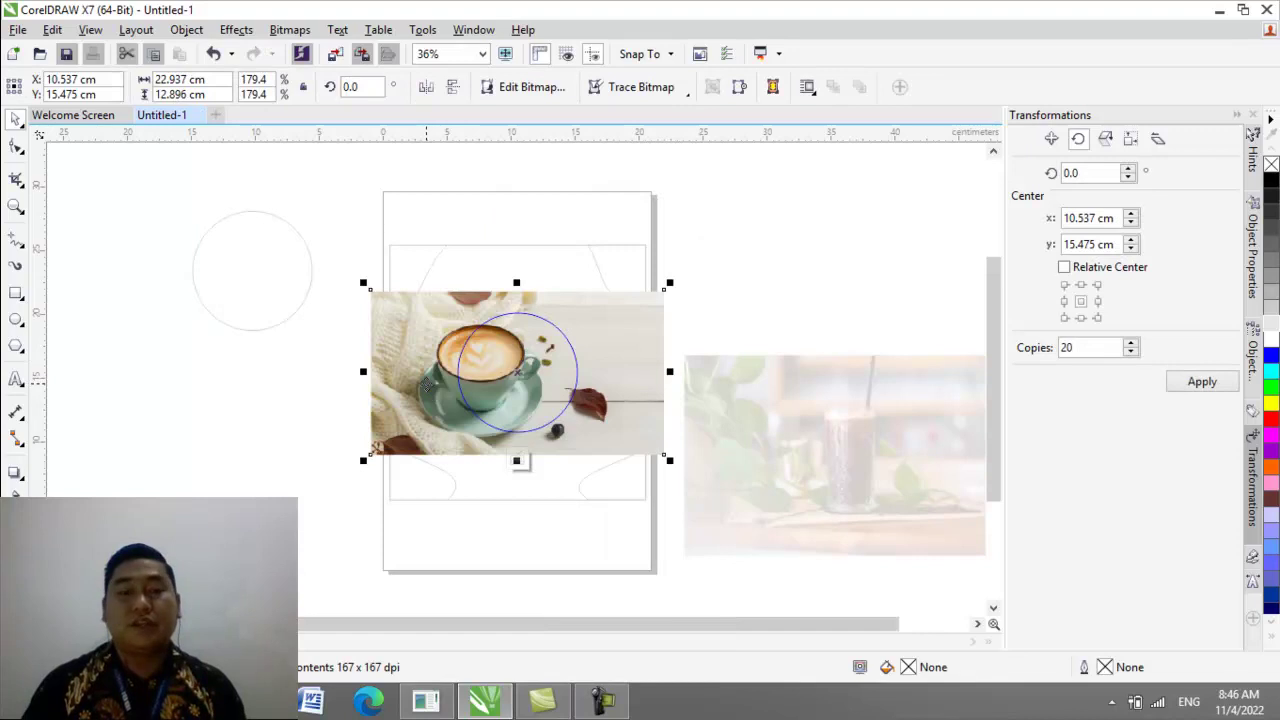
click(1202, 381)
drag(455, 386, 467, 388)
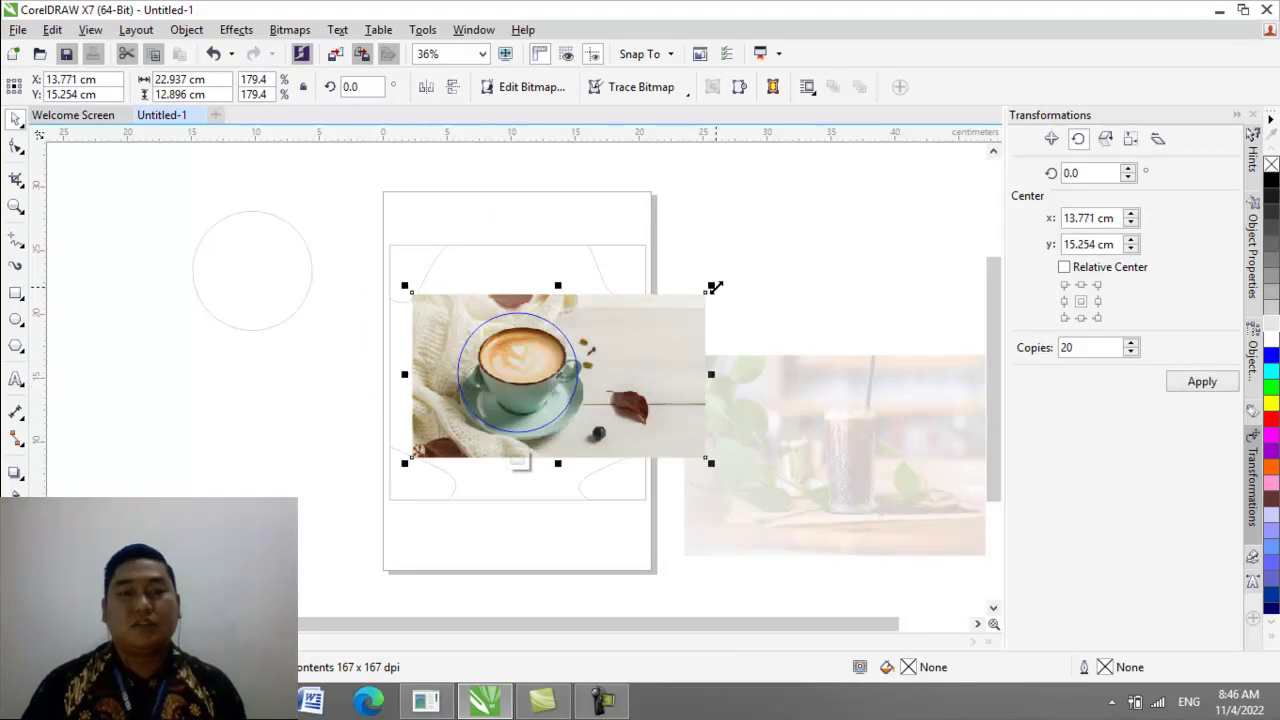
drag(715, 287, 678, 306)
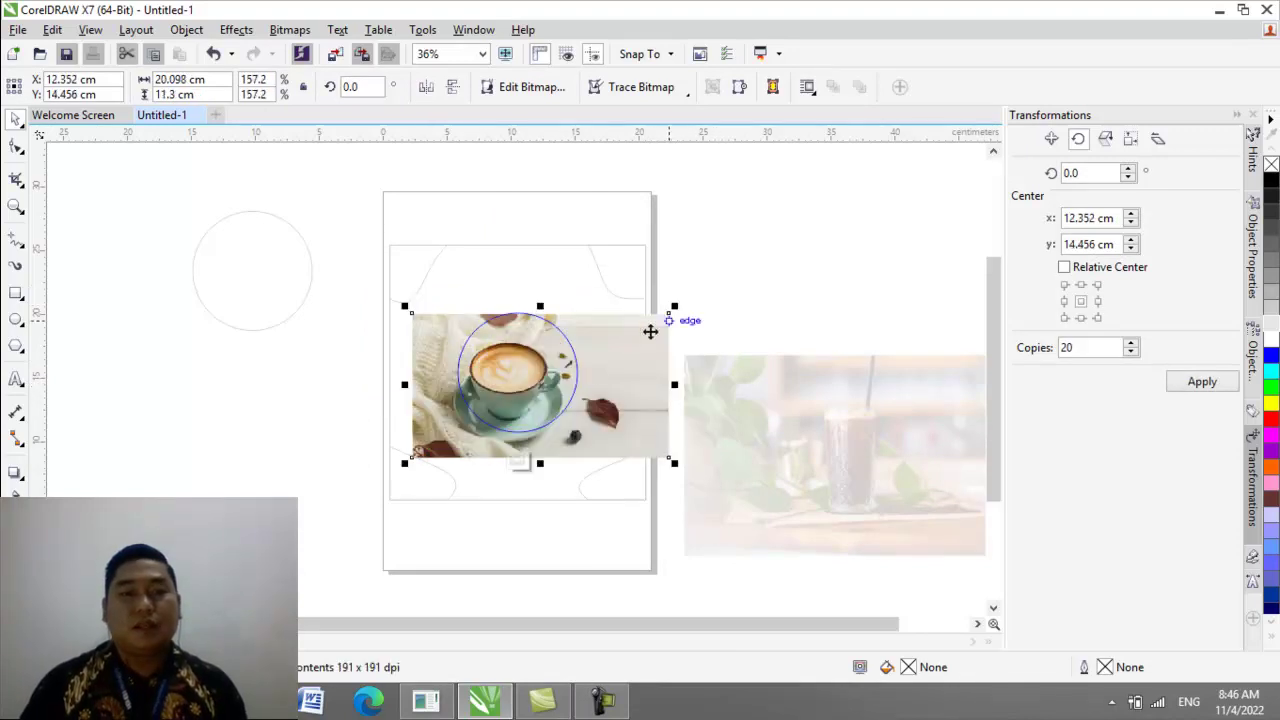
drag(611, 369, 621, 349)
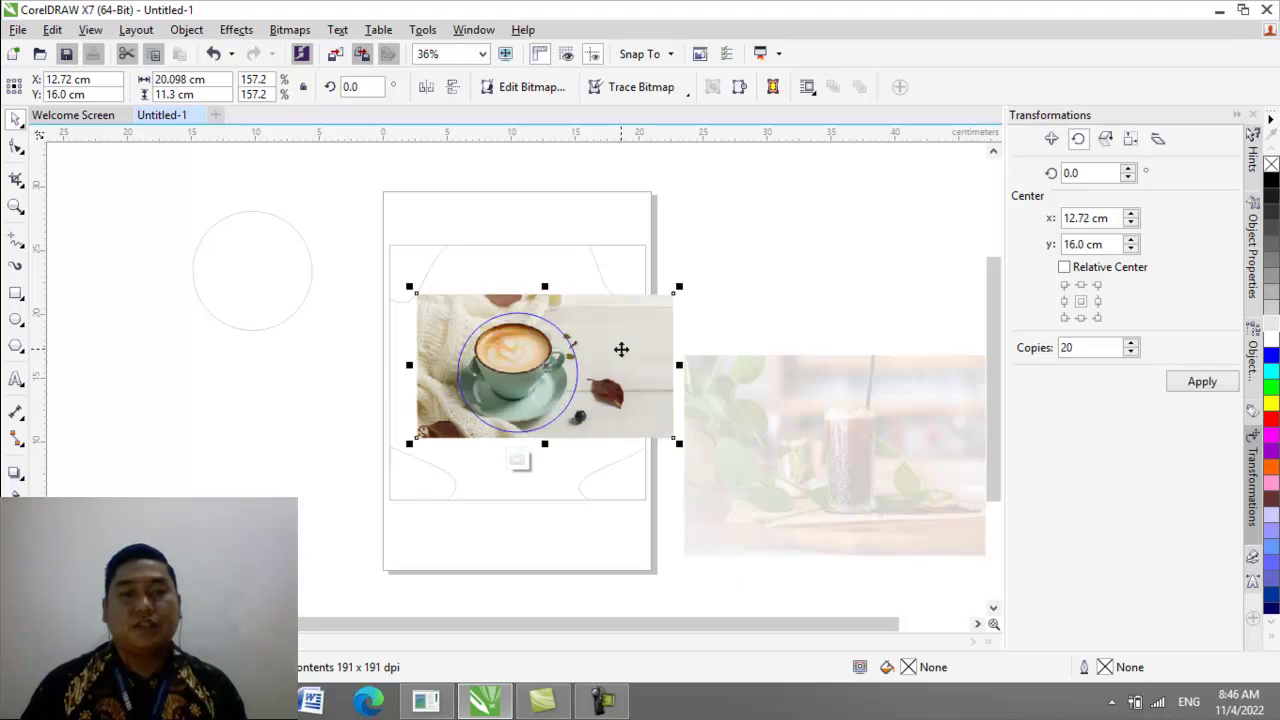
Step: Nudge the cup photo right and slightly down to about X 13.15, Y 15.87 cm within the circle, and finish editing the PowerClip
key(Right)
key(Right)
key(Right)
key(Right)
key(Right)
key(Right)
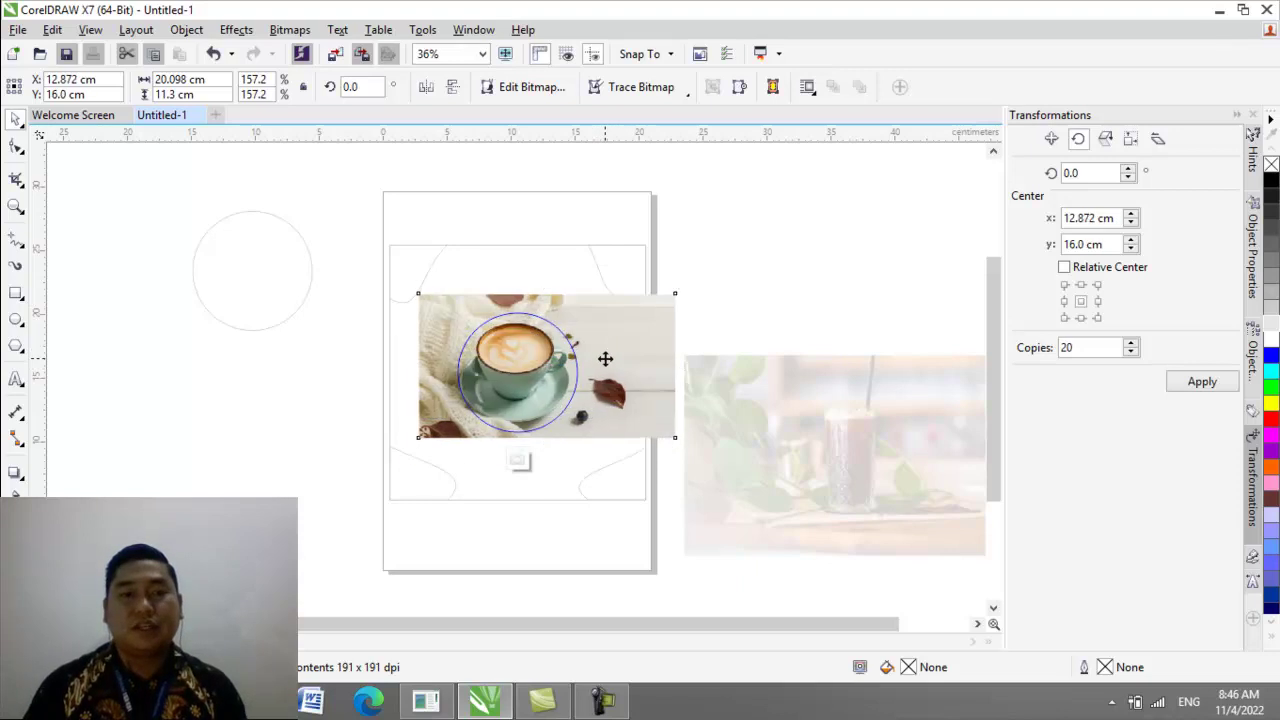
key(Right)
key(Right)
key(Right)
key(Right)
key(Right)
key(Right)
key(Right)
key(Right)
key(Right)
key(Down)
key(Down)
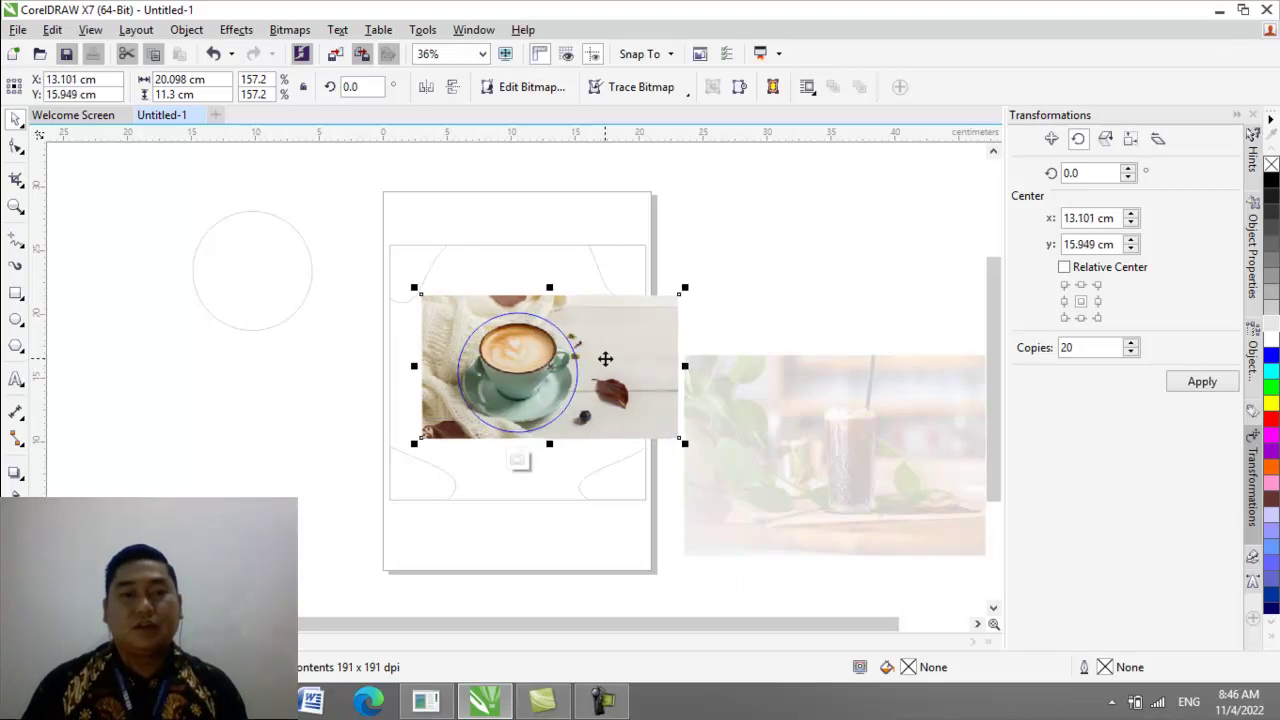
key(Down)
key(Down)
key(Down)
key(Right)
key(Right)
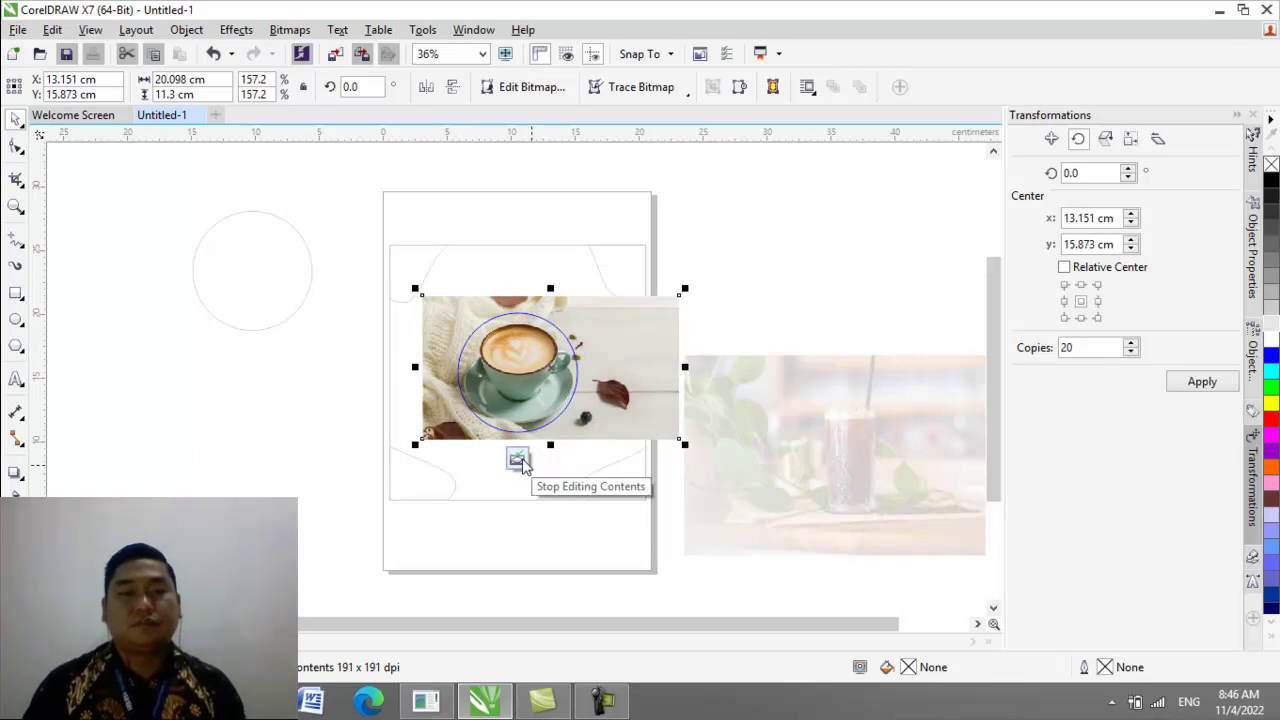
right_click(610, 342)
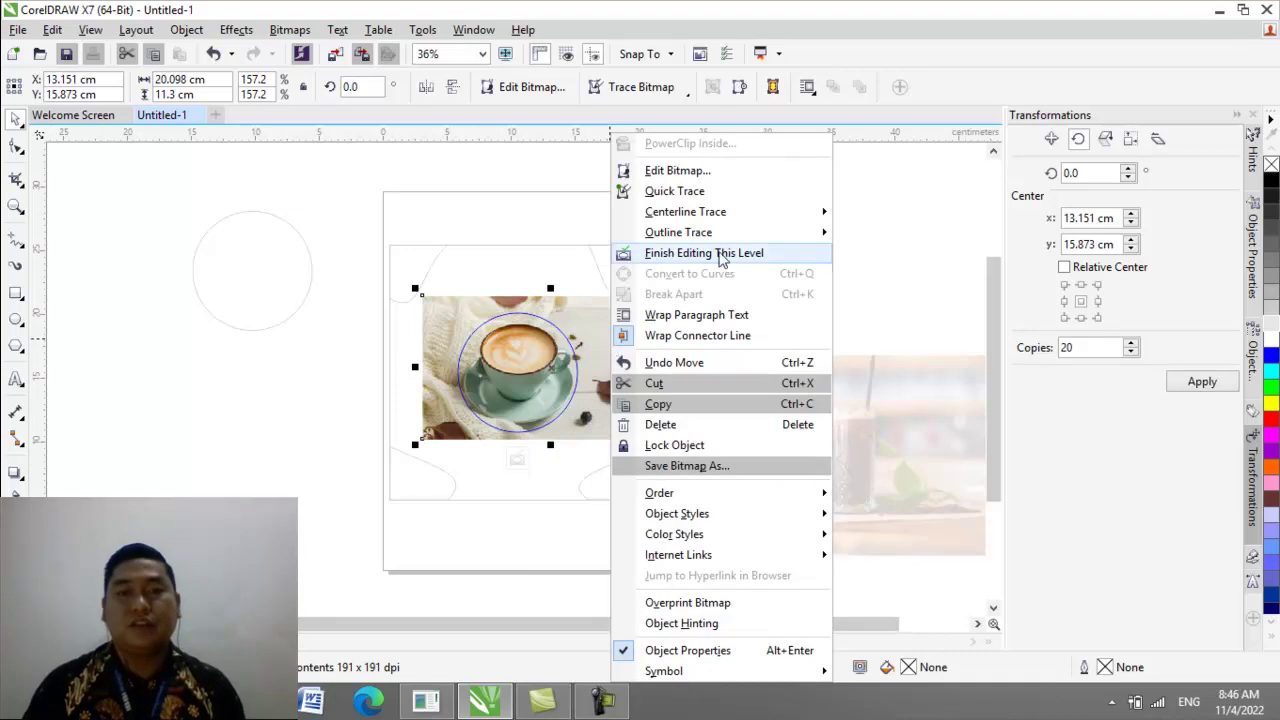
click(720, 251)
click(305, 370)
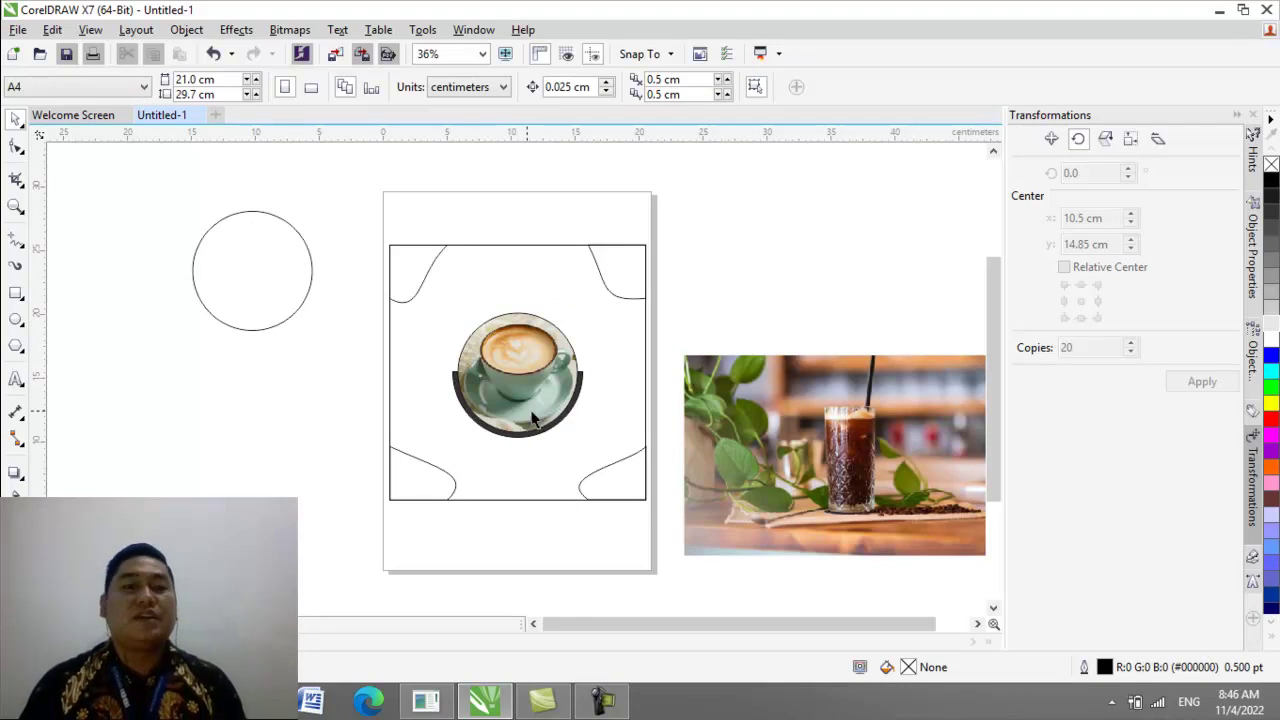
Step: Remove the outline from the circle holding the coffee cup photo and clear the selection
click(537, 360)
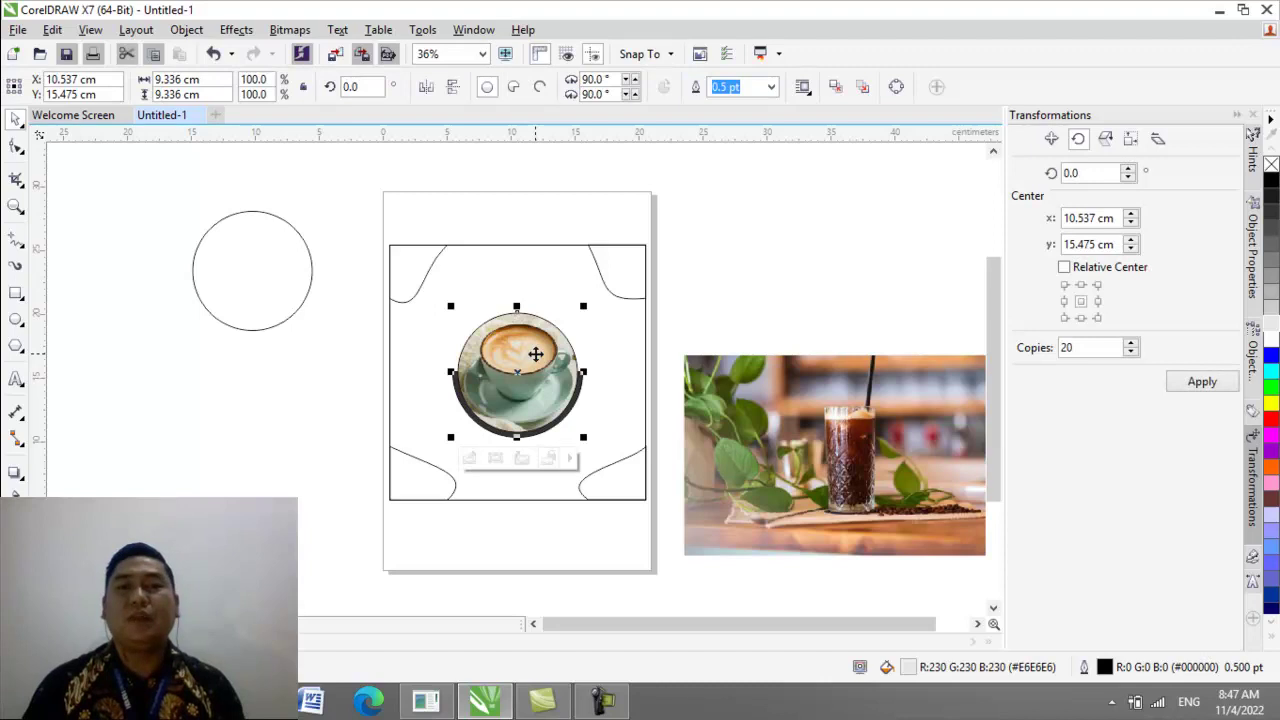
click(770, 88)
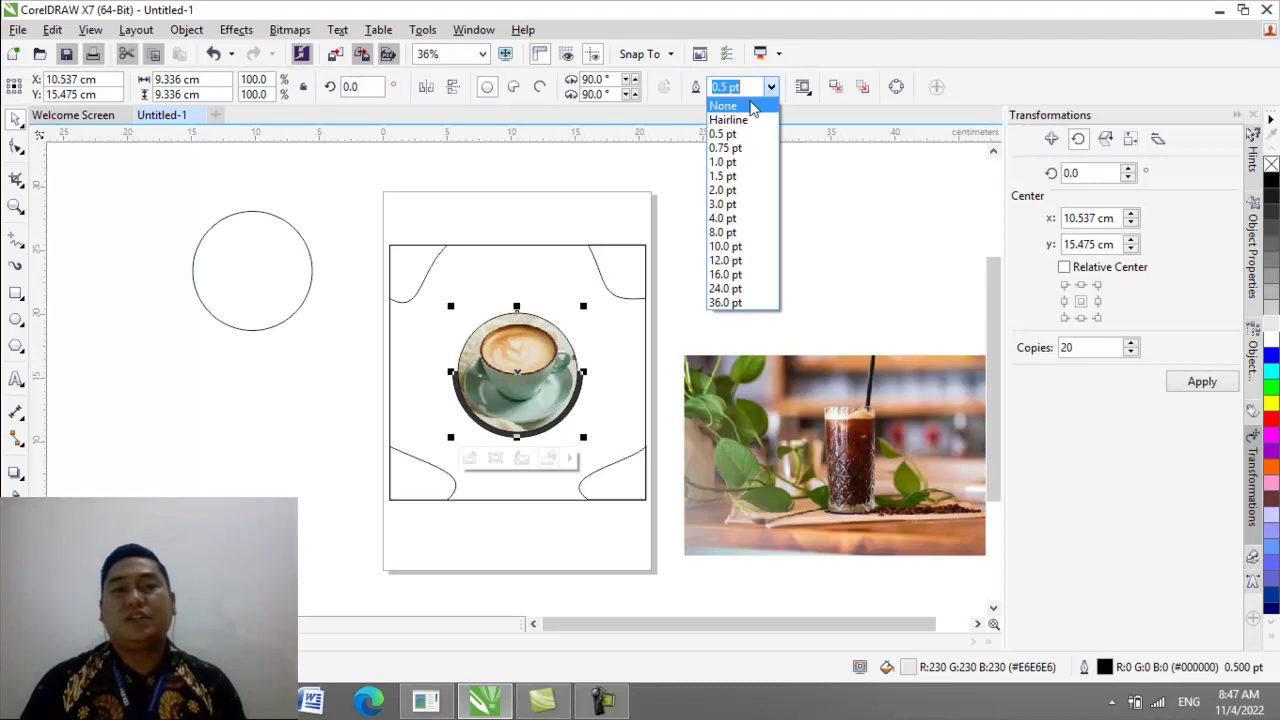
click(750, 103)
click(566, 291)
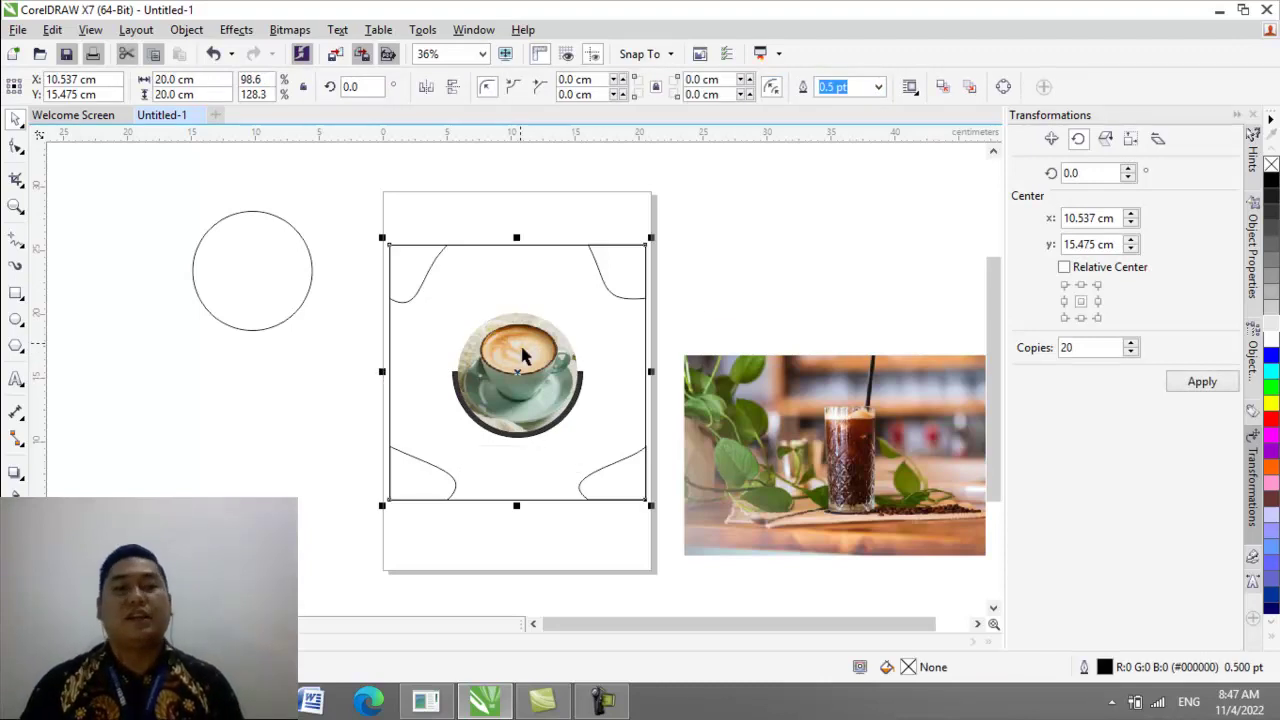
click(567, 458)
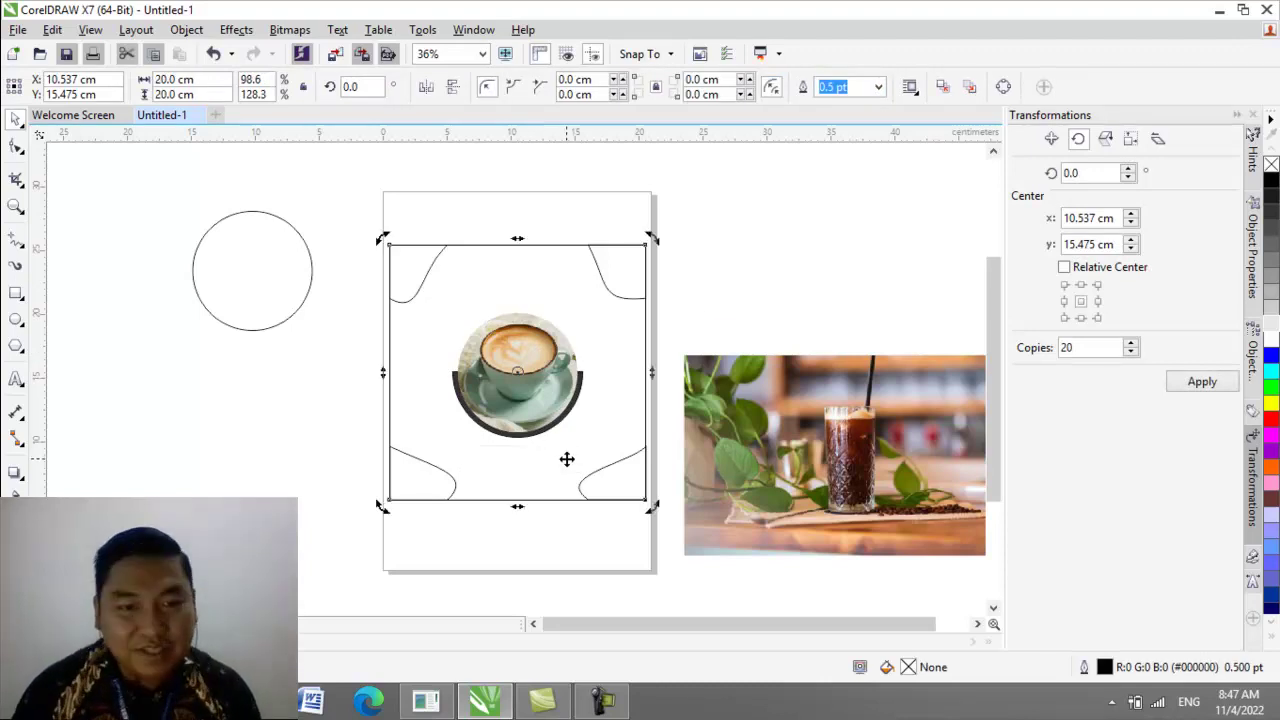
click(268, 430)
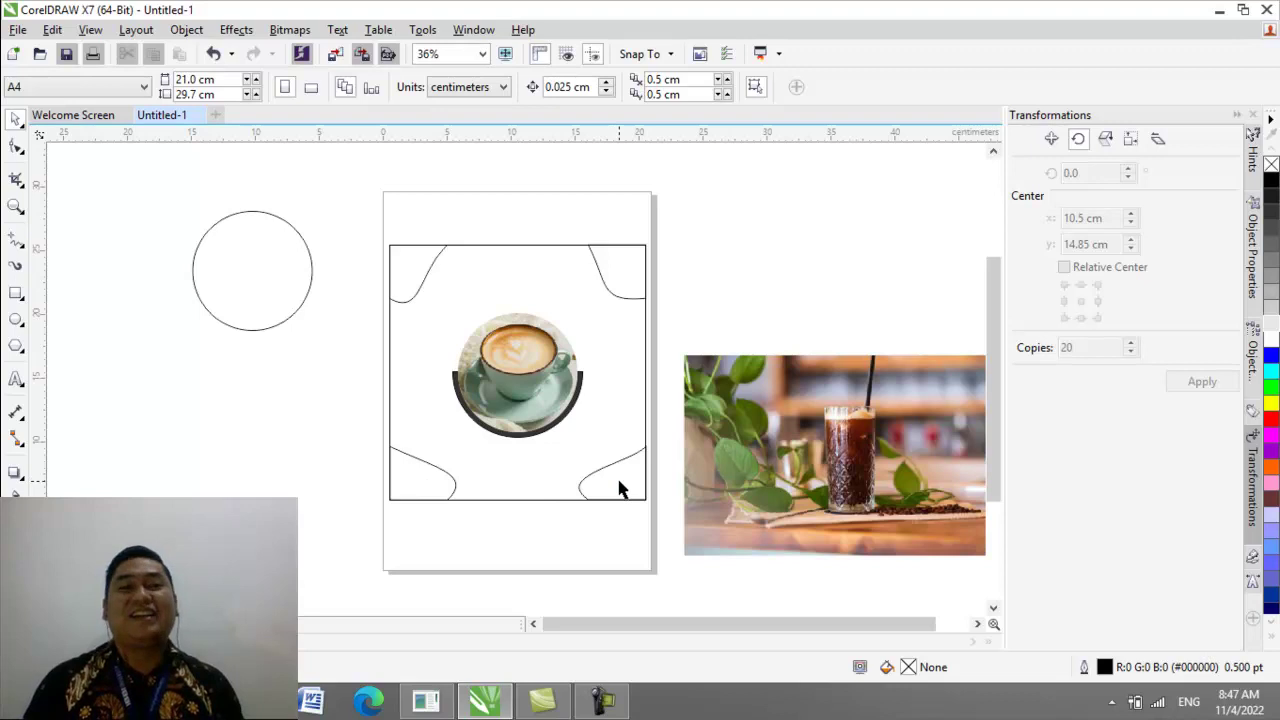
Step: Enlarge the iced coffee photo to about 35.6 × 21.2 cm and place it right of the page, level with the square
click(822, 436)
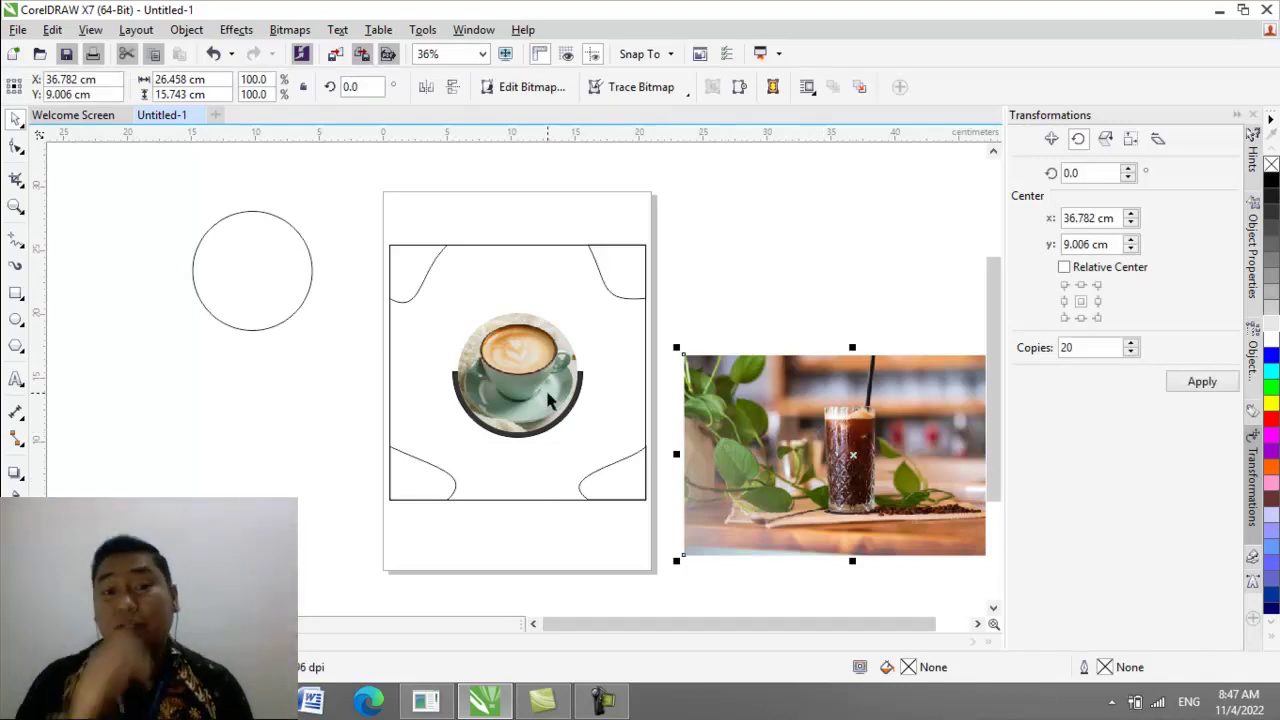
drag(783, 434, 775, 340)
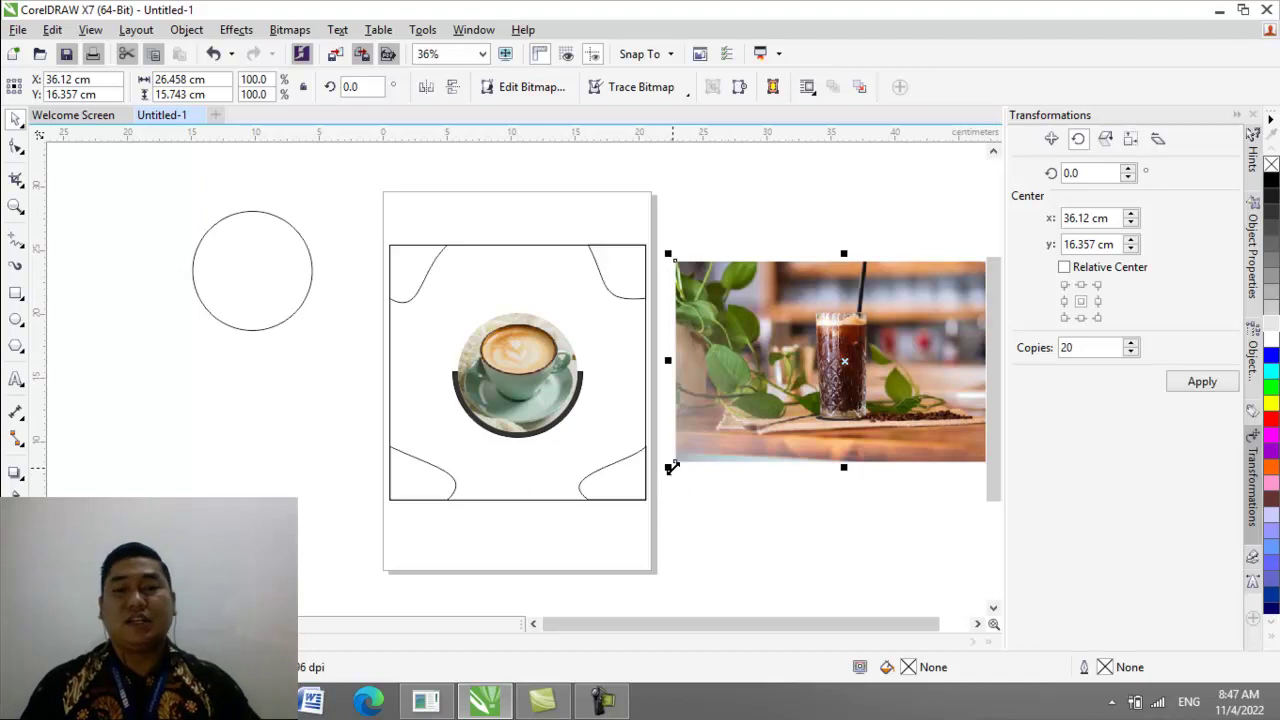
drag(670, 467, 610, 500)
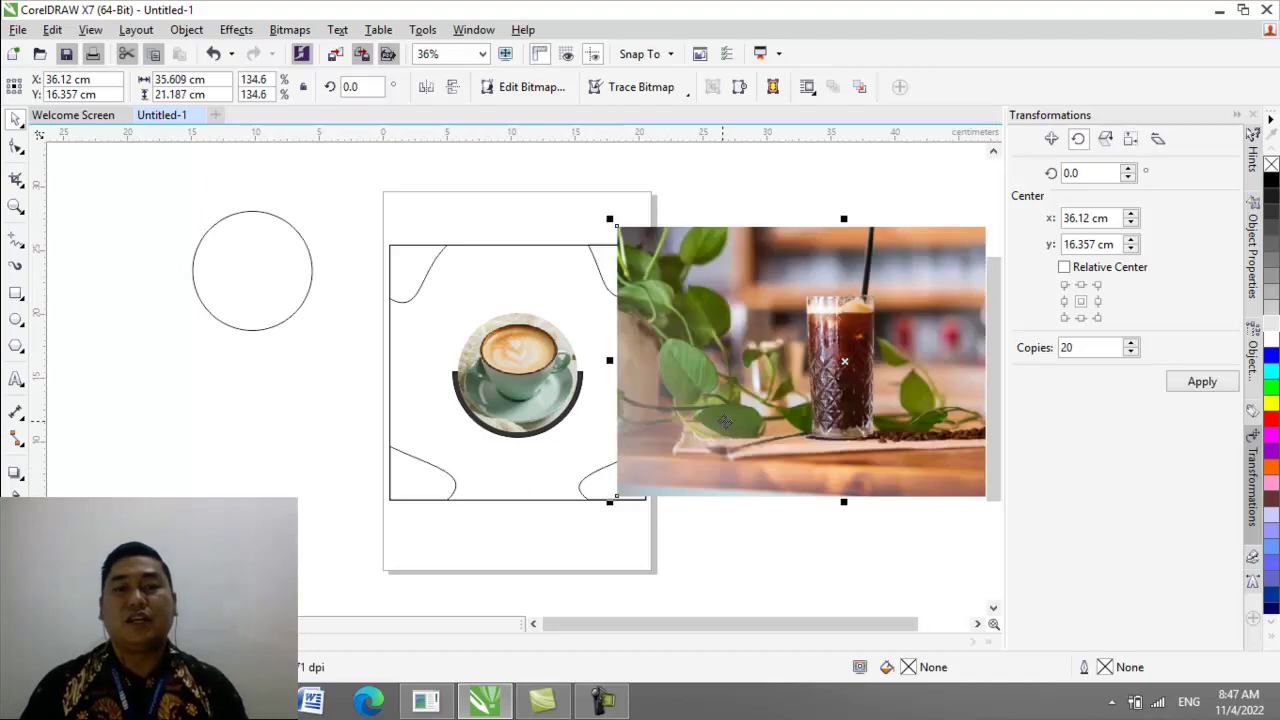
drag(725, 422, 817, 430)
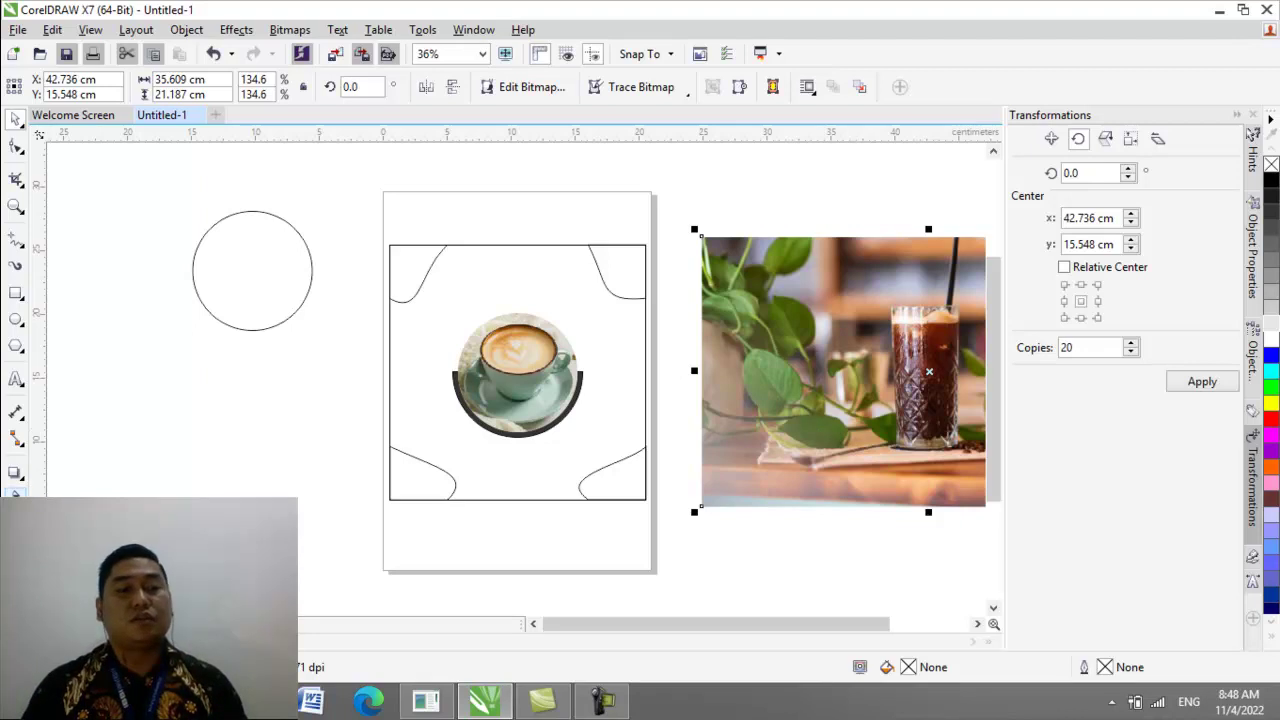
Step: Apply a uniform transparency of 50 to the iced coffee photo
click(15, 493)
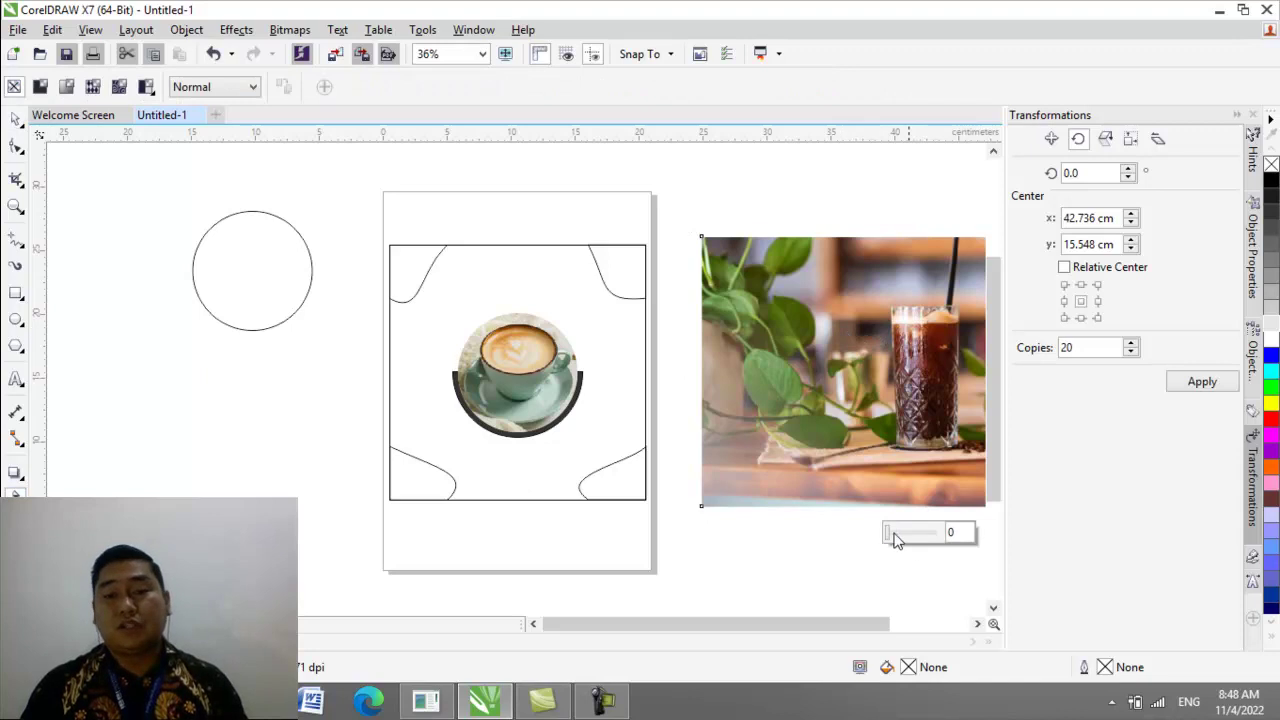
click(896, 536)
drag(898, 538, 920, 538)
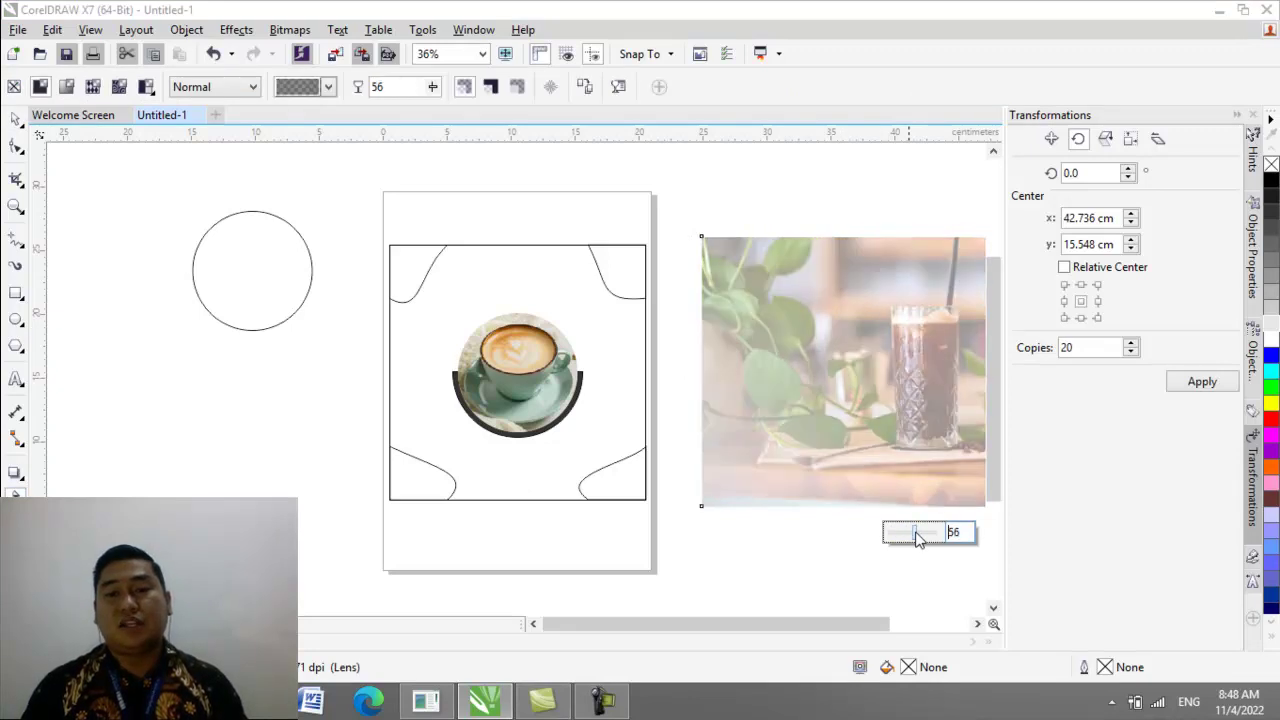
double_click(953, 533)
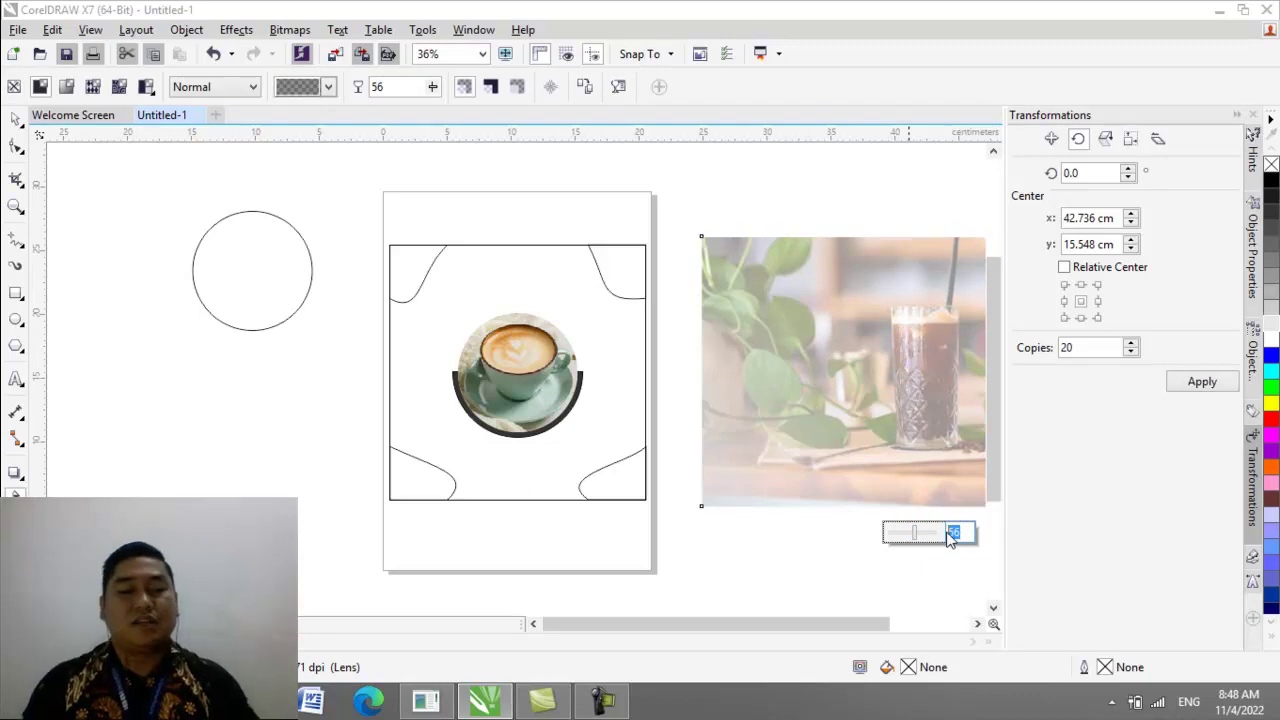
text(50)
key(Return)
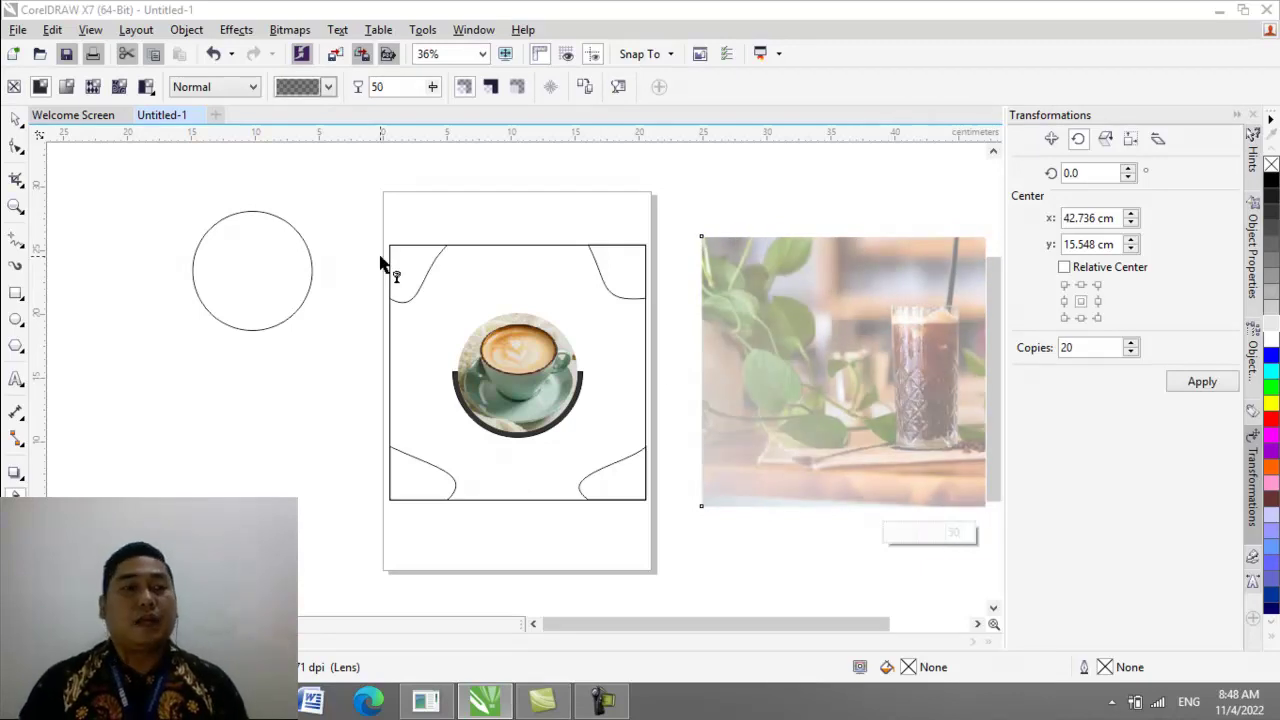
click(16, 119)
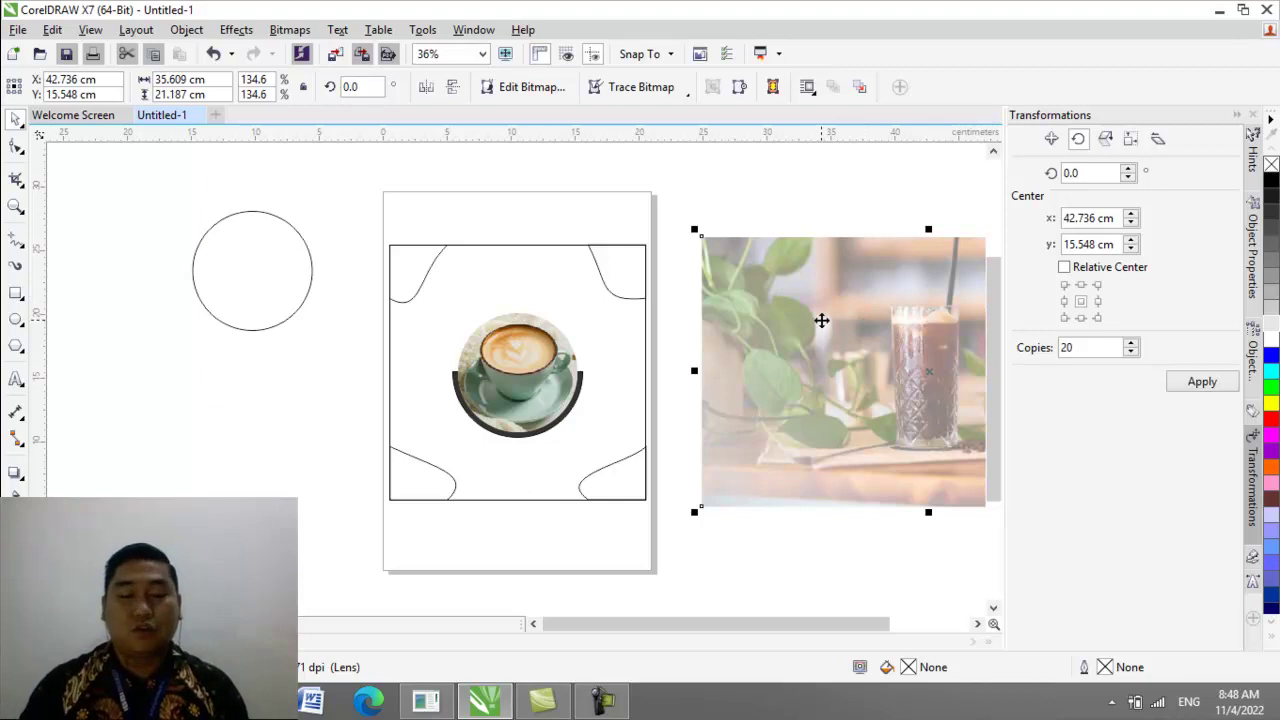
Step: PowerClip the faded iced coffee photo inside the 20 cm square and deselect it
right_click(821, 320)
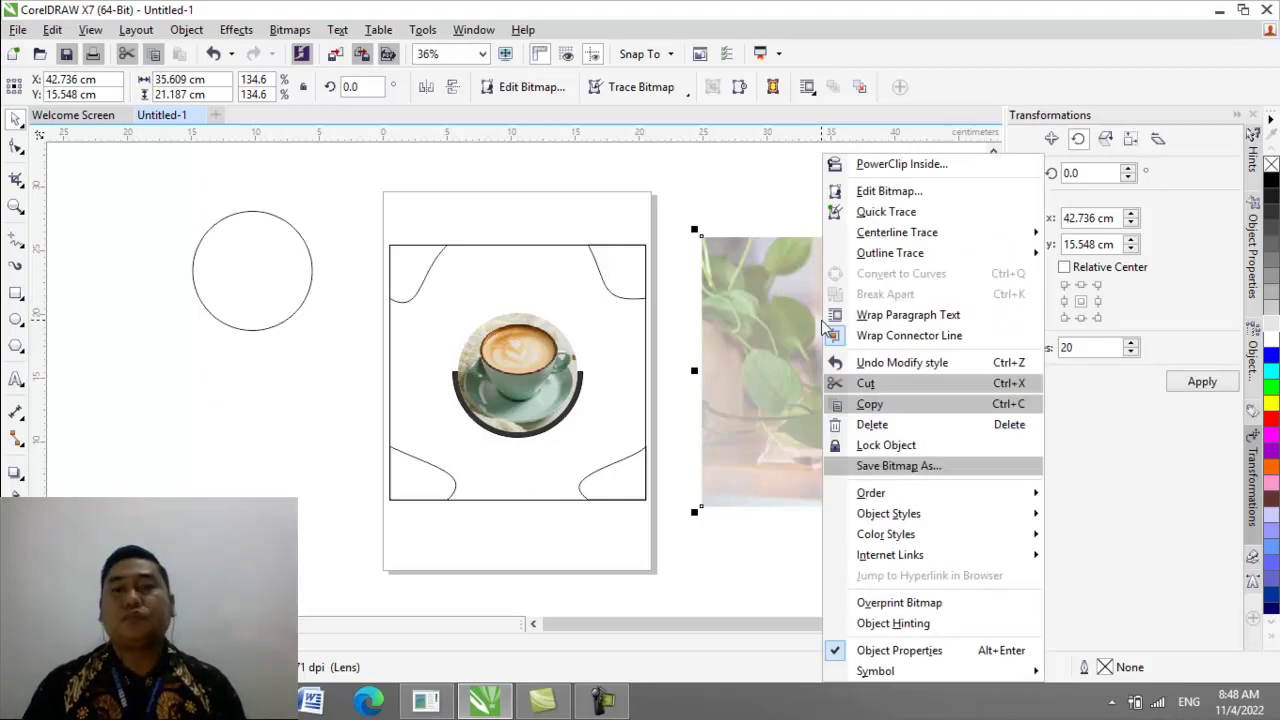
click(890, 164)
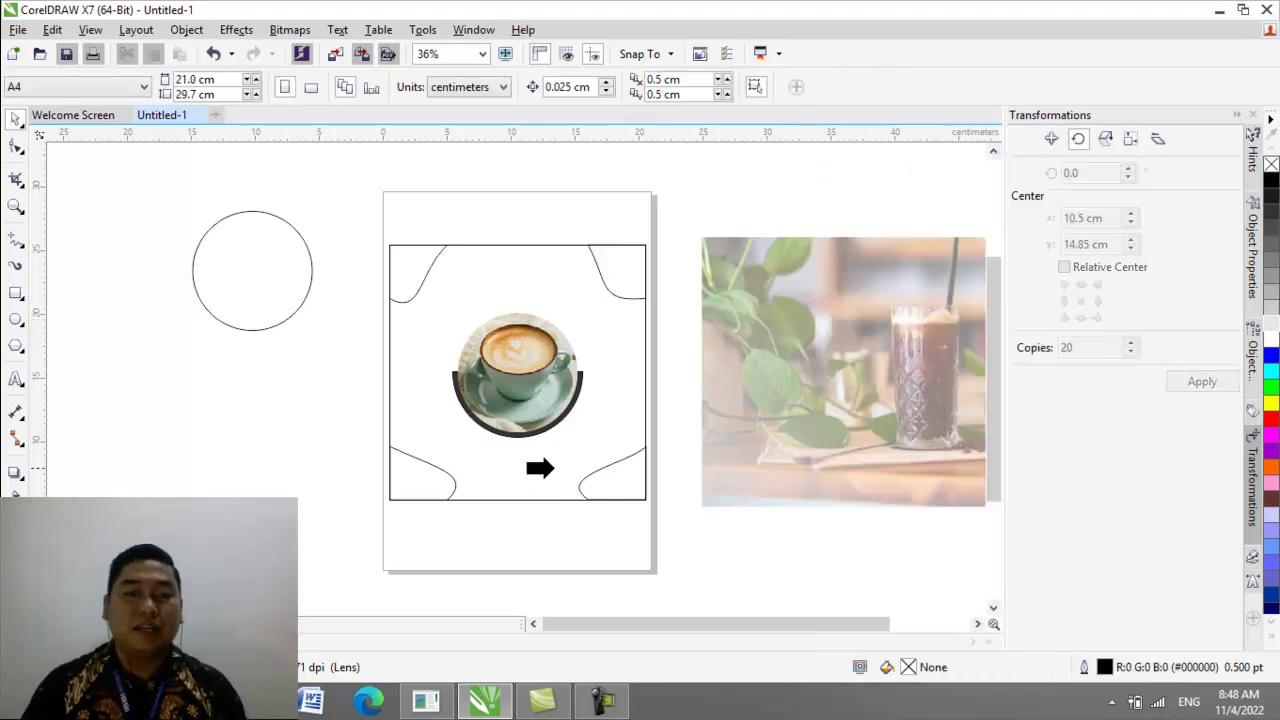
click(540, 468)
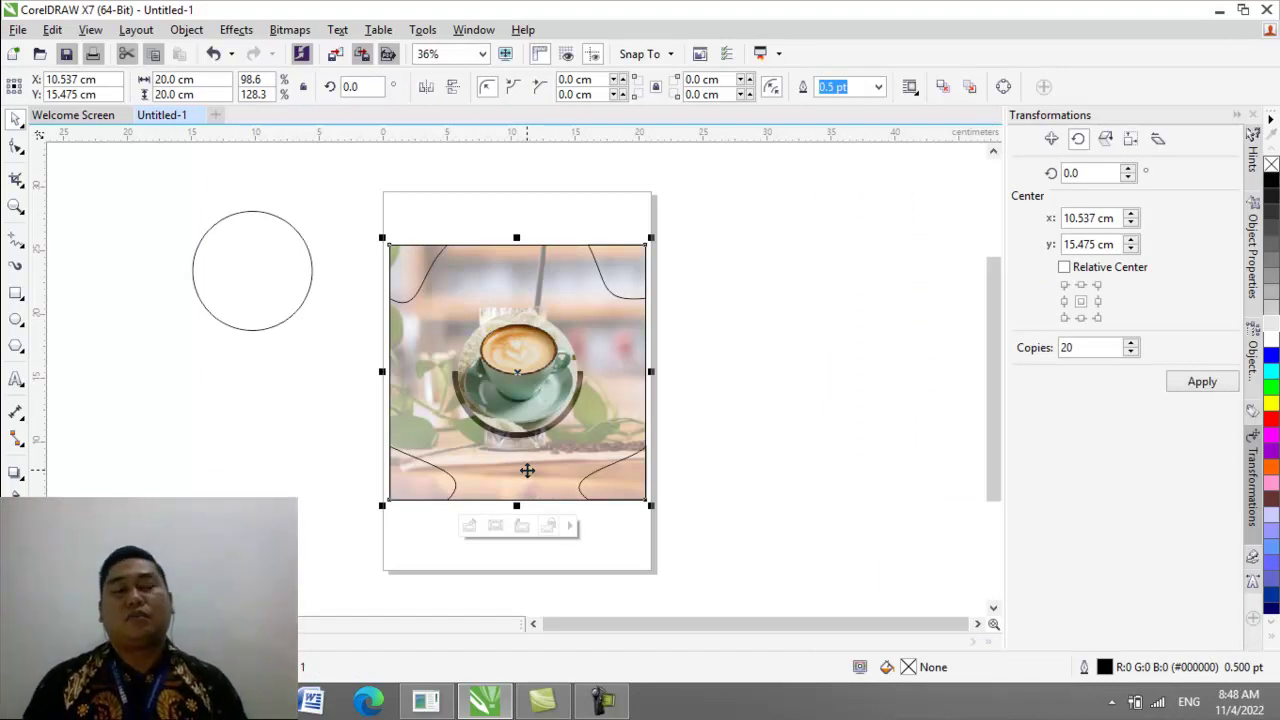
right_click(528, 474)
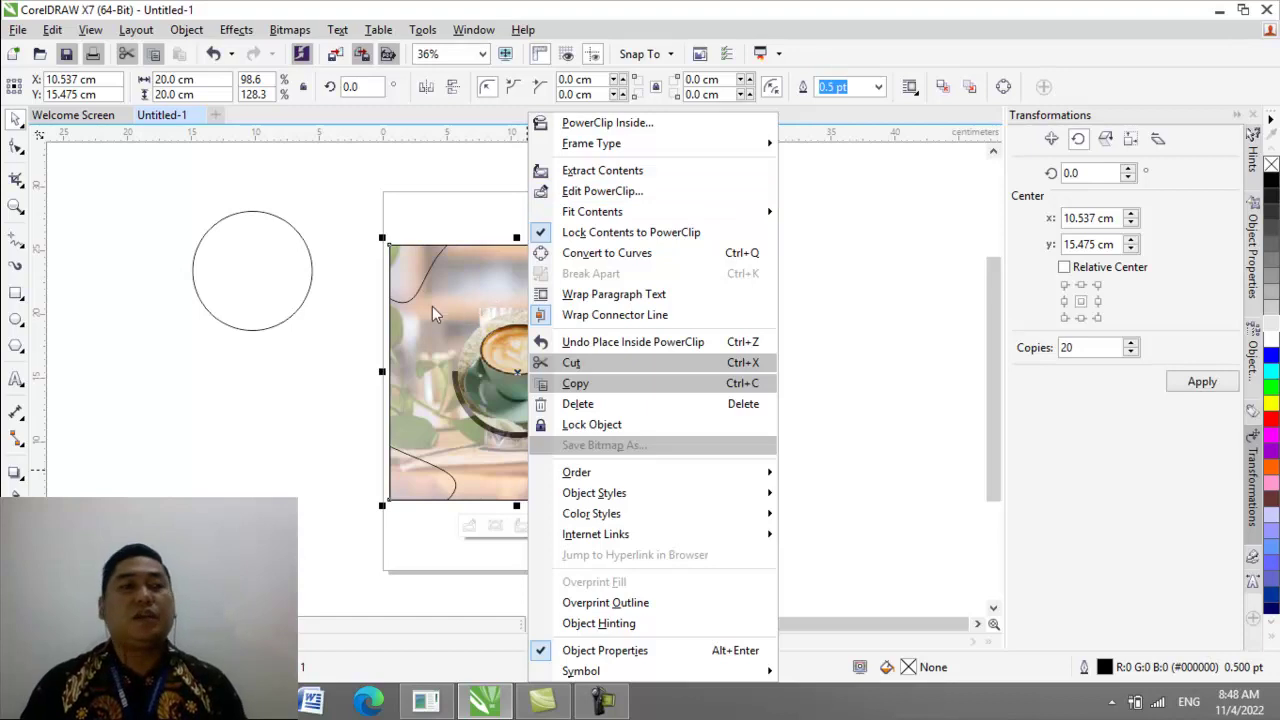
click(126, 288)
click(142, 405)
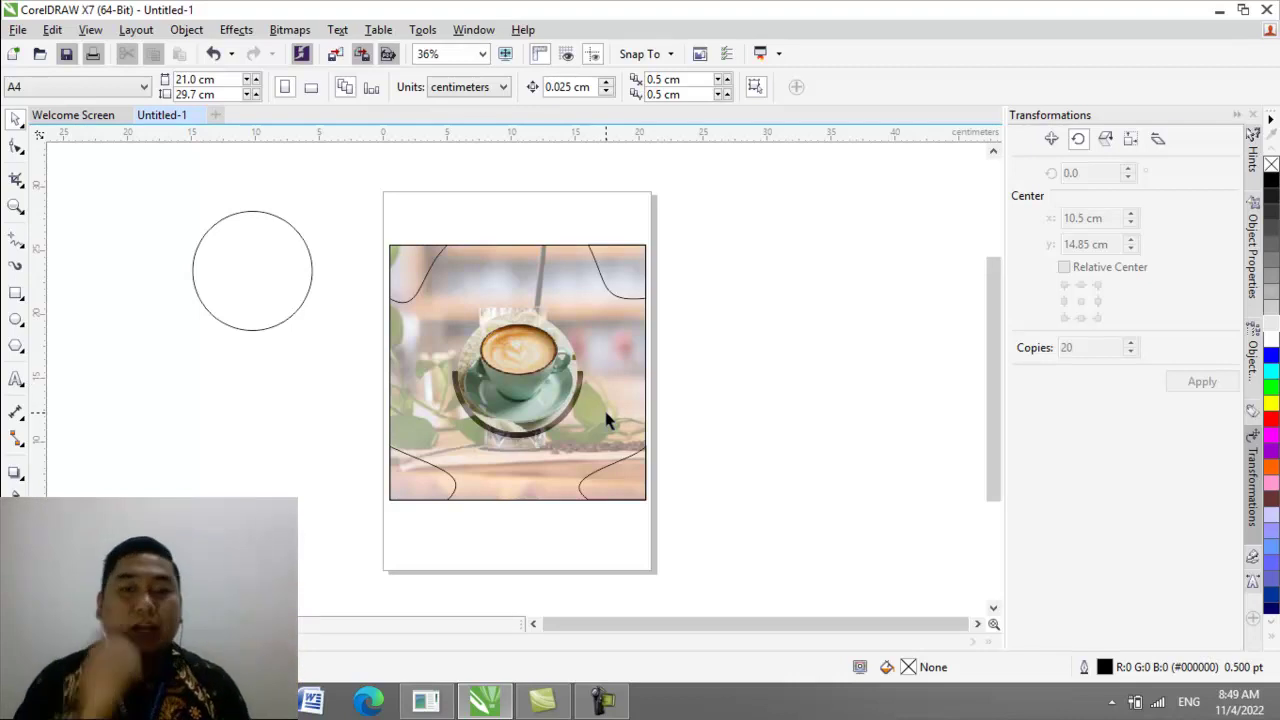
Step: Apply a linear fountain fill to the square's upper-right corner shape, running upward from its lower curved edge
click(627, 262)
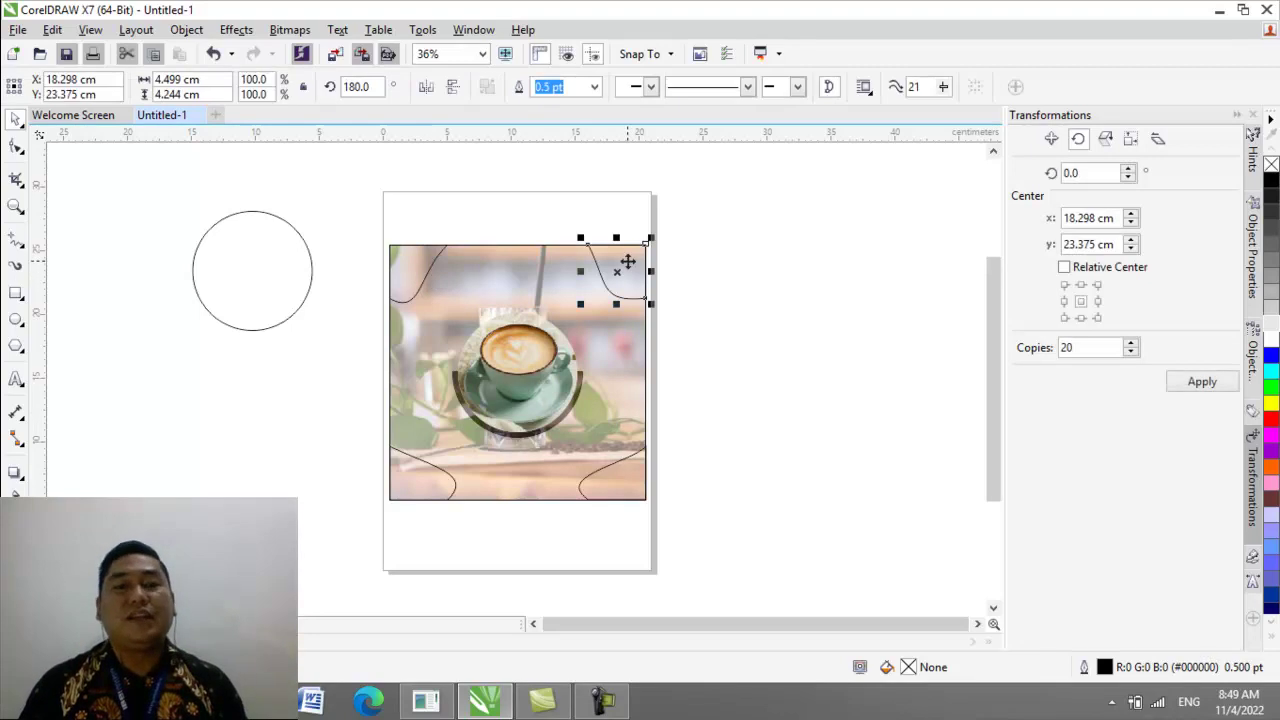
click(411, 272)
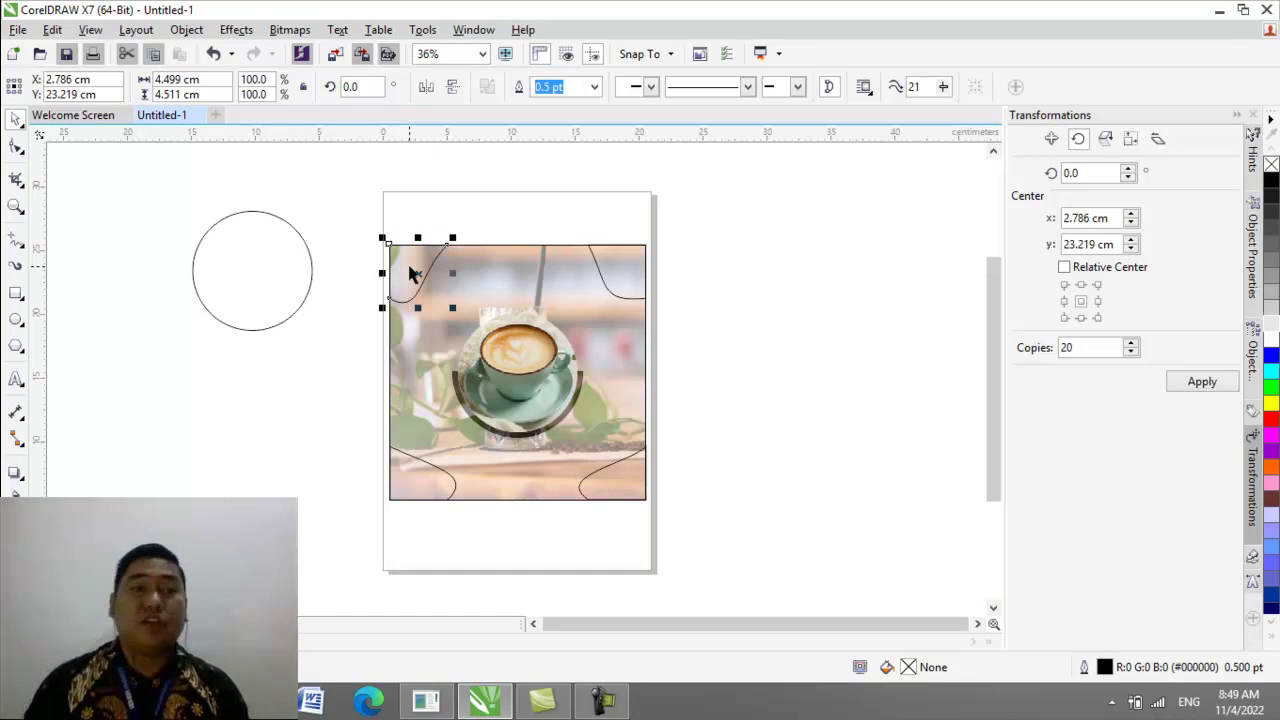
drag(420, 266, 616, 285)
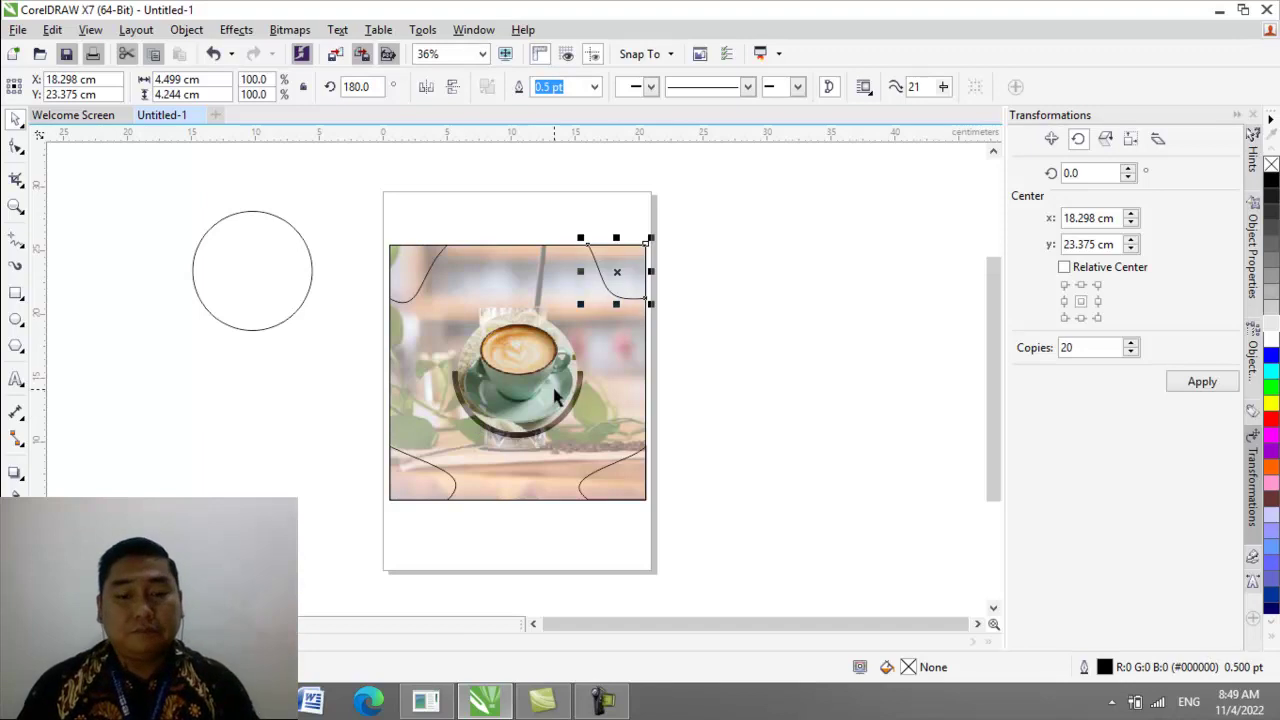
key(g)
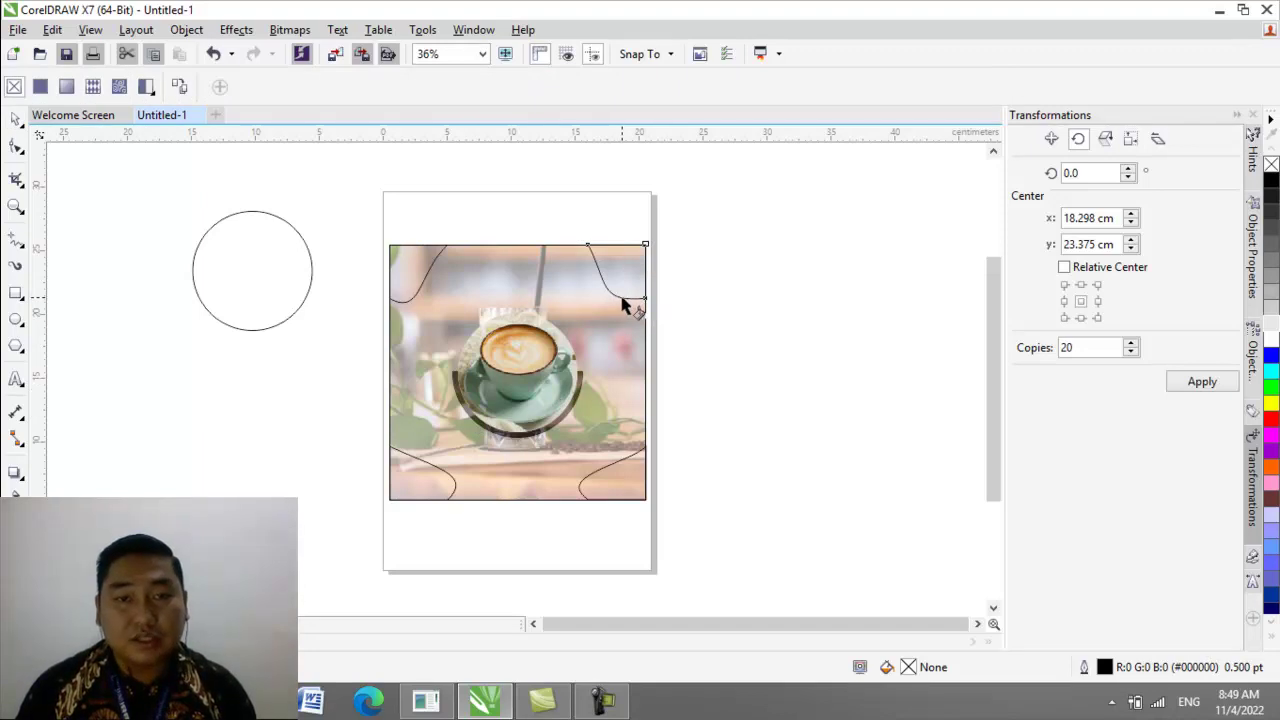
drag(622, 298, 619, 231)
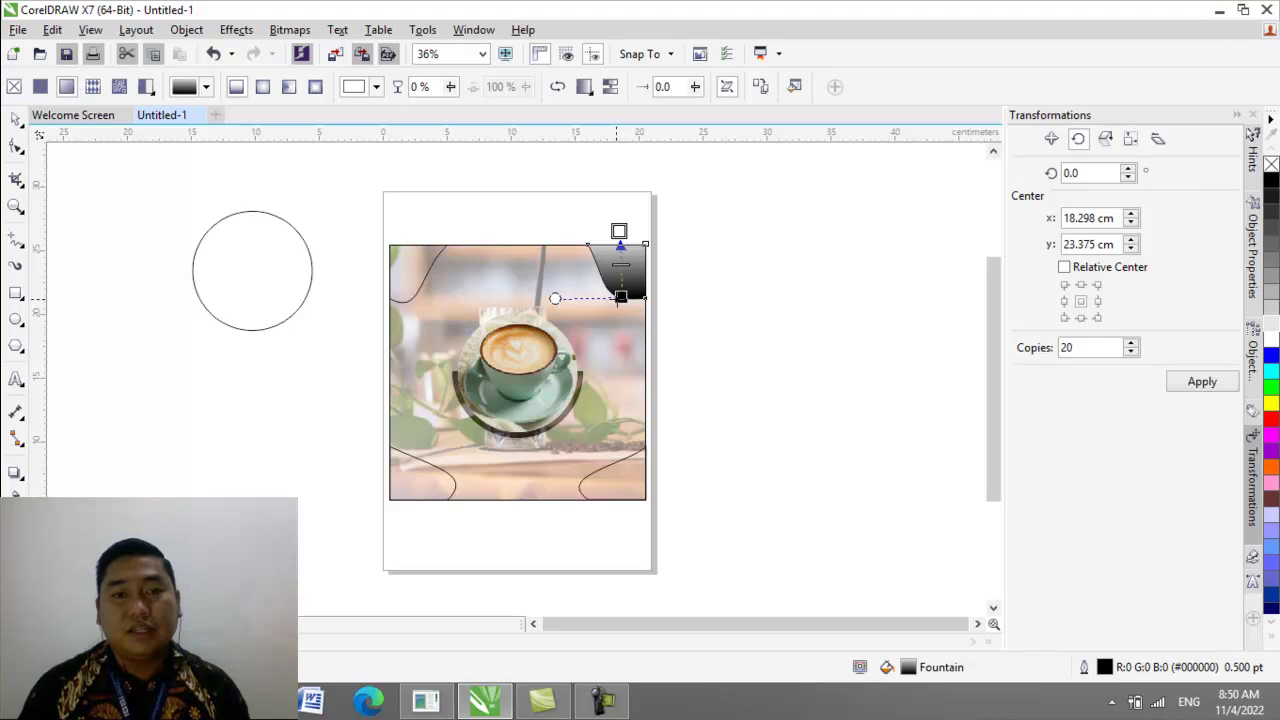
Step: Sample the photo's leaf green for the upper-right shape's lower gradient colour and intensify it to #AEBD0B
click(621, 296)
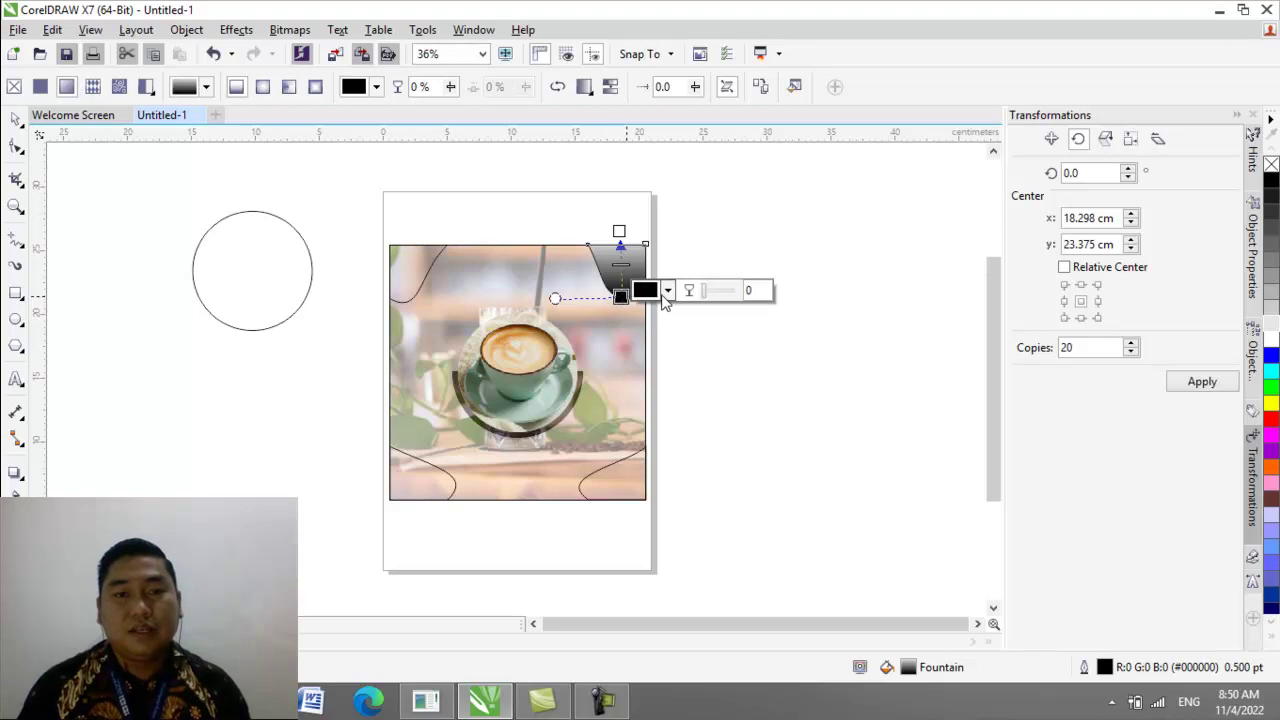
click(667, 291)
click(703, 332)
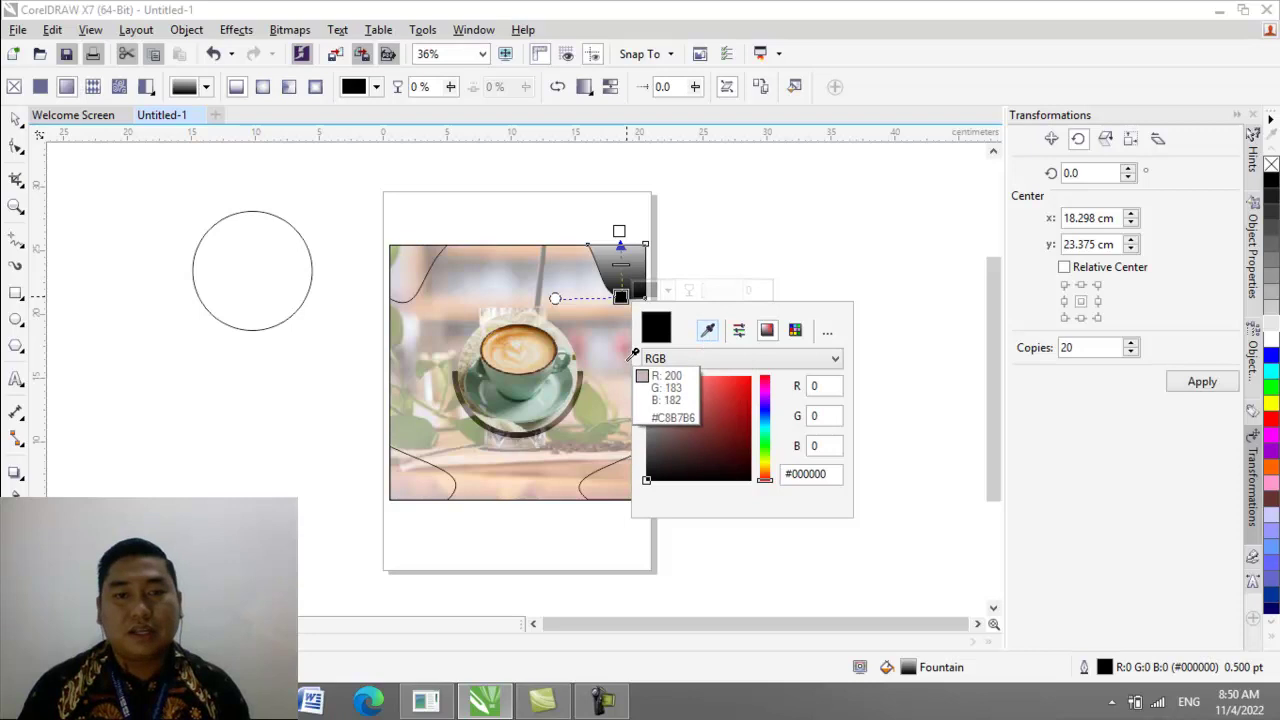
click(600, 394)
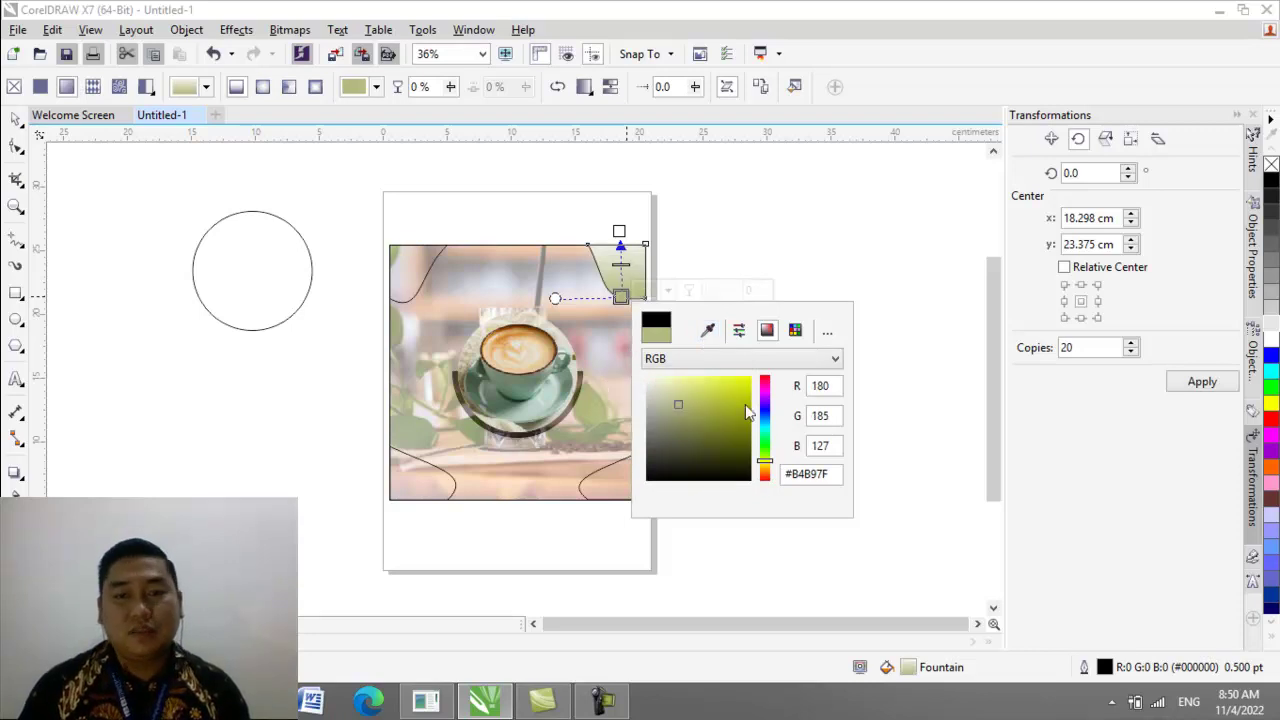
click(745, 404)
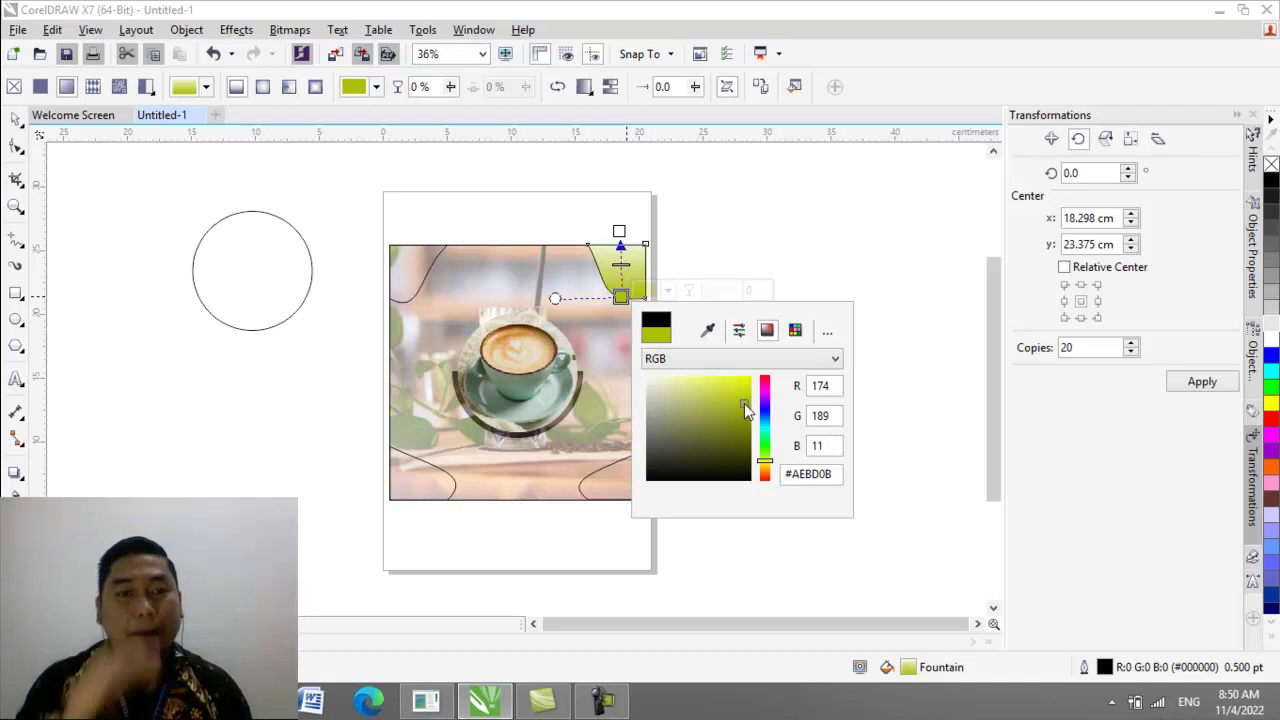
Step: Set the upper gradient colour of the upper-right corner shape to peach #DEB59F, sampled from the photo's lower-right area
click(620, 231)
click(620, 231)
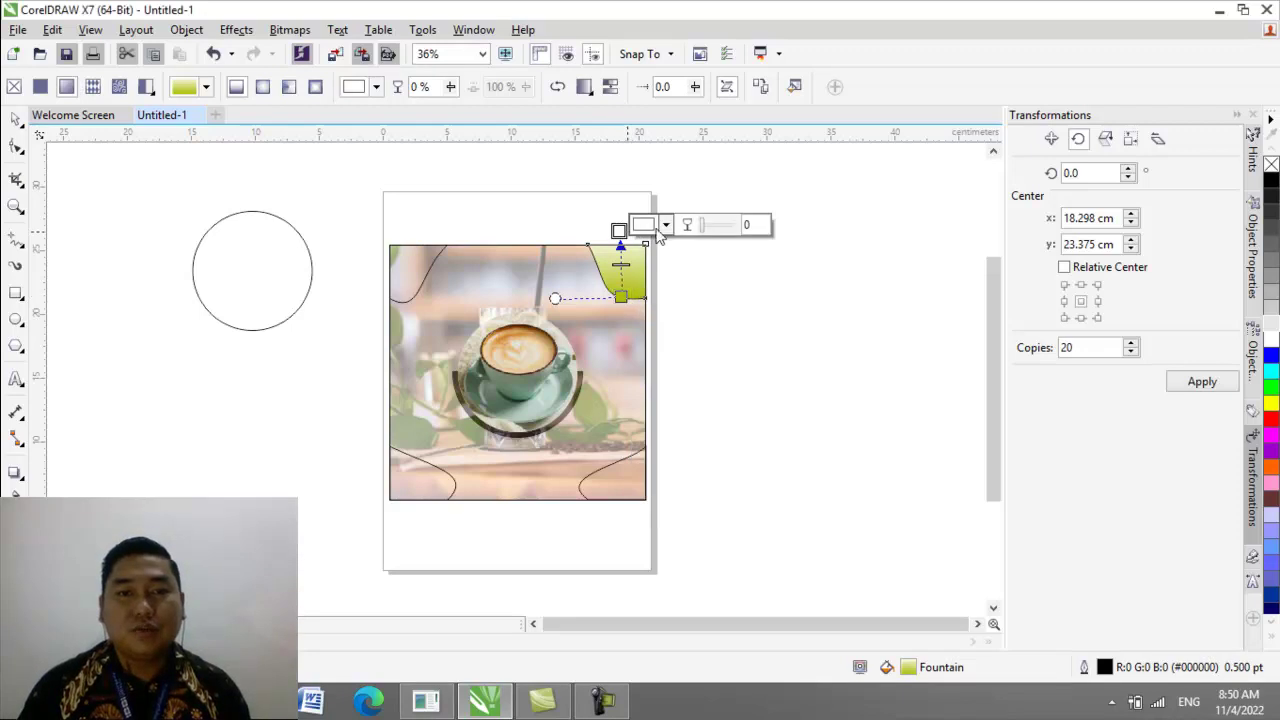
click(665, 224)
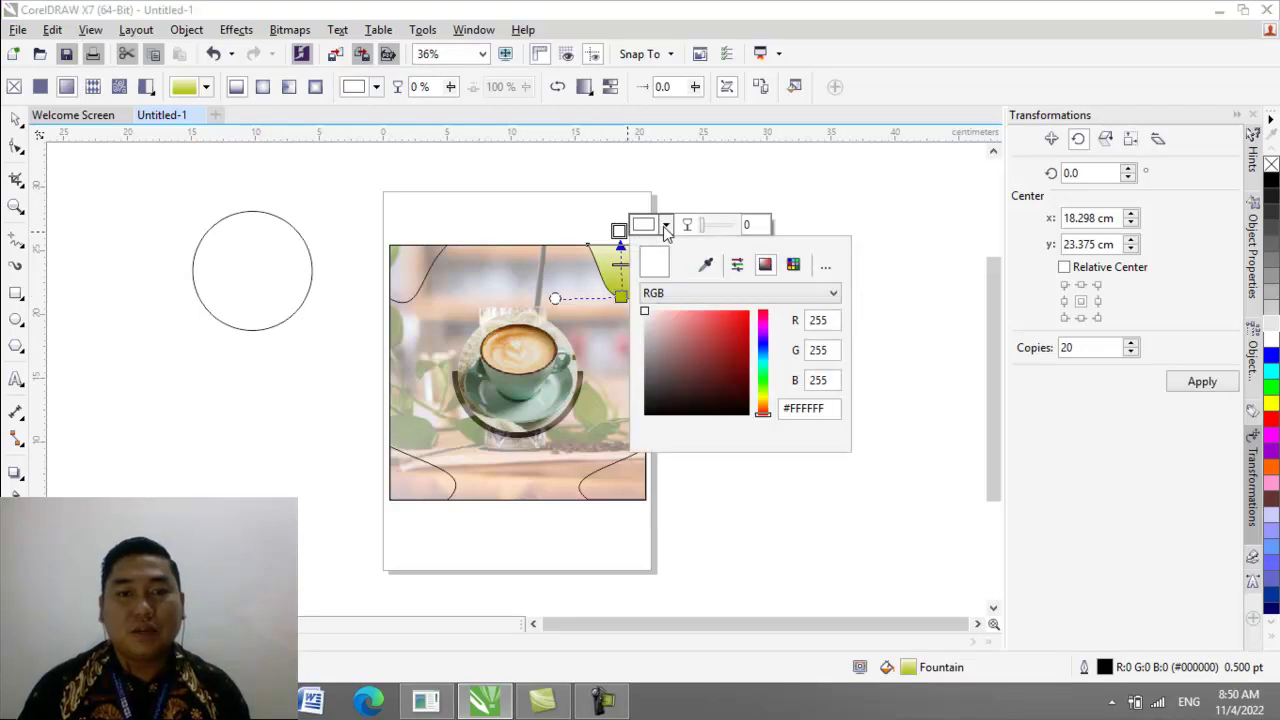
click(633, 480)
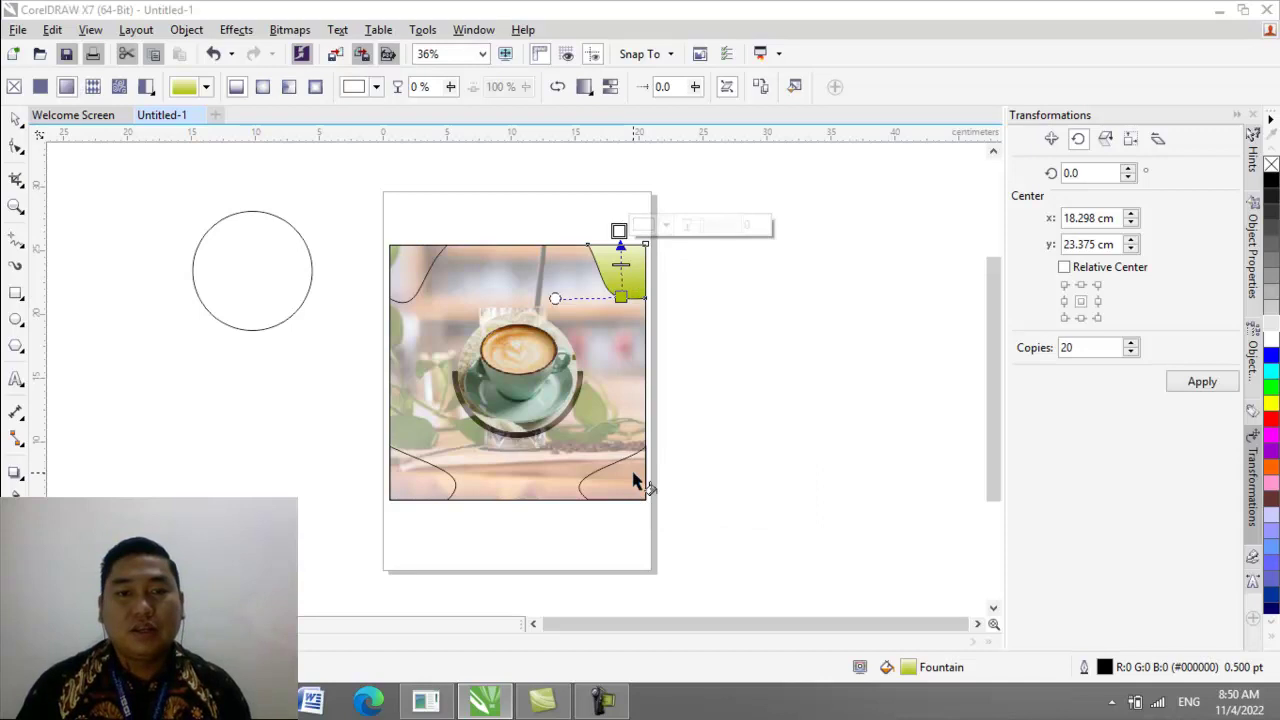
click(619, 246)
click(665, 225)
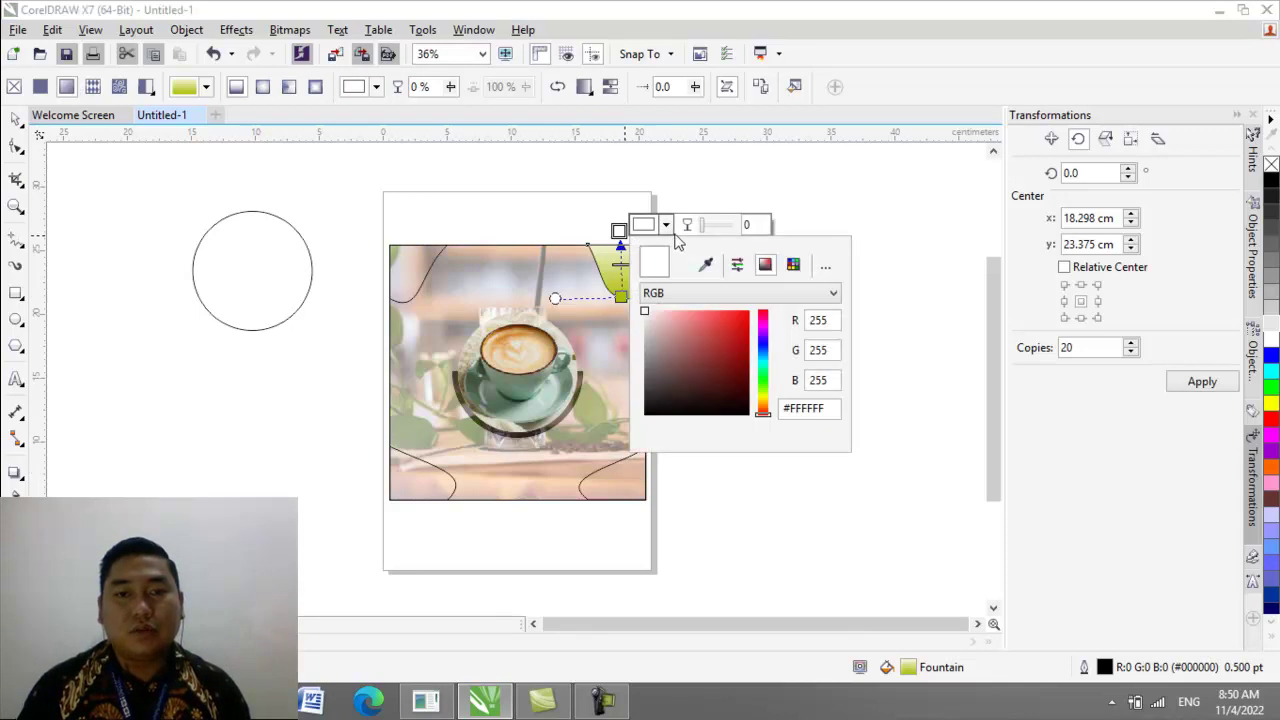
click(705, 264)
click(630, 474)
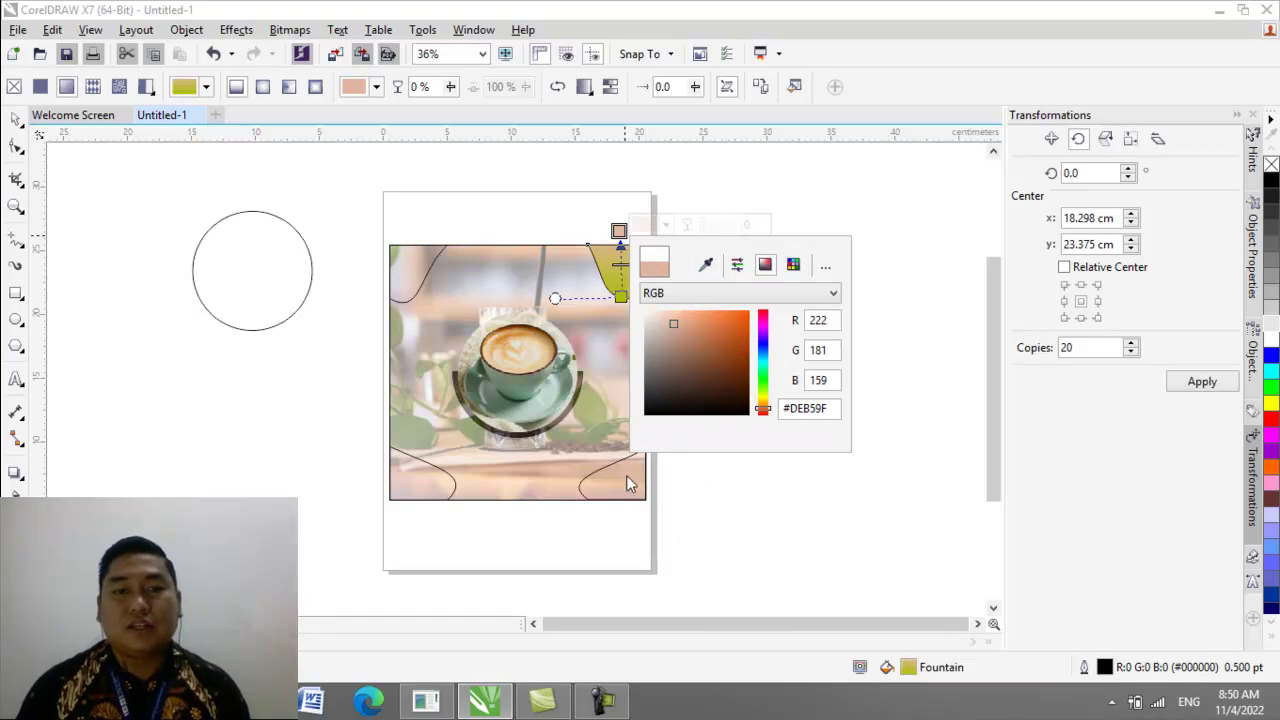
click(757, 472)
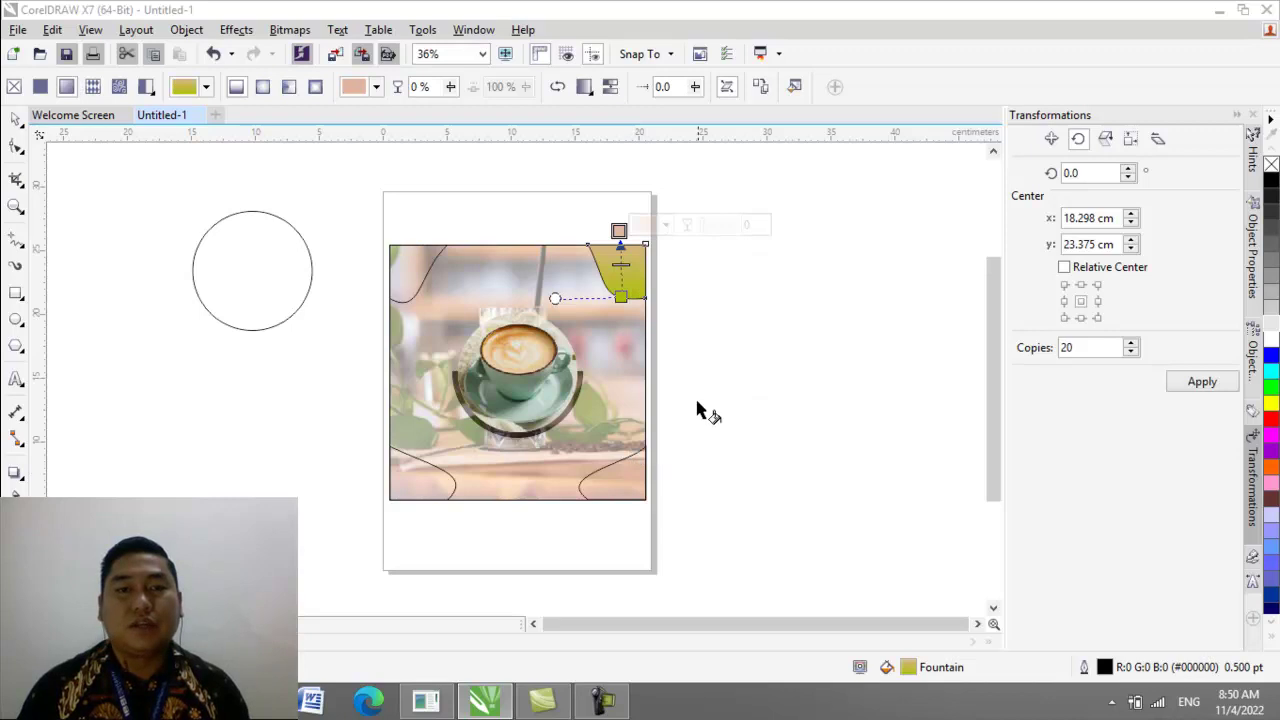
Step: Shift the upper-right shape's gradient midpoint down toward its green end and clear the selection
click(420, 272)
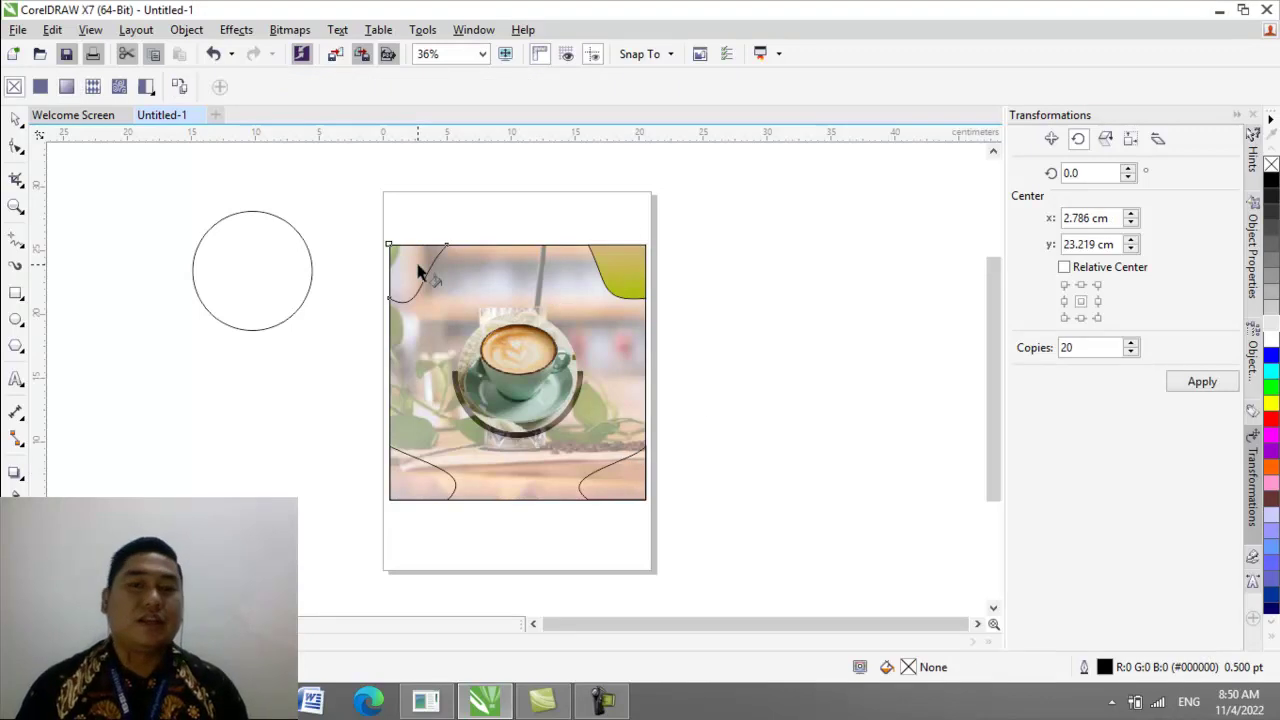
click(642, 285)
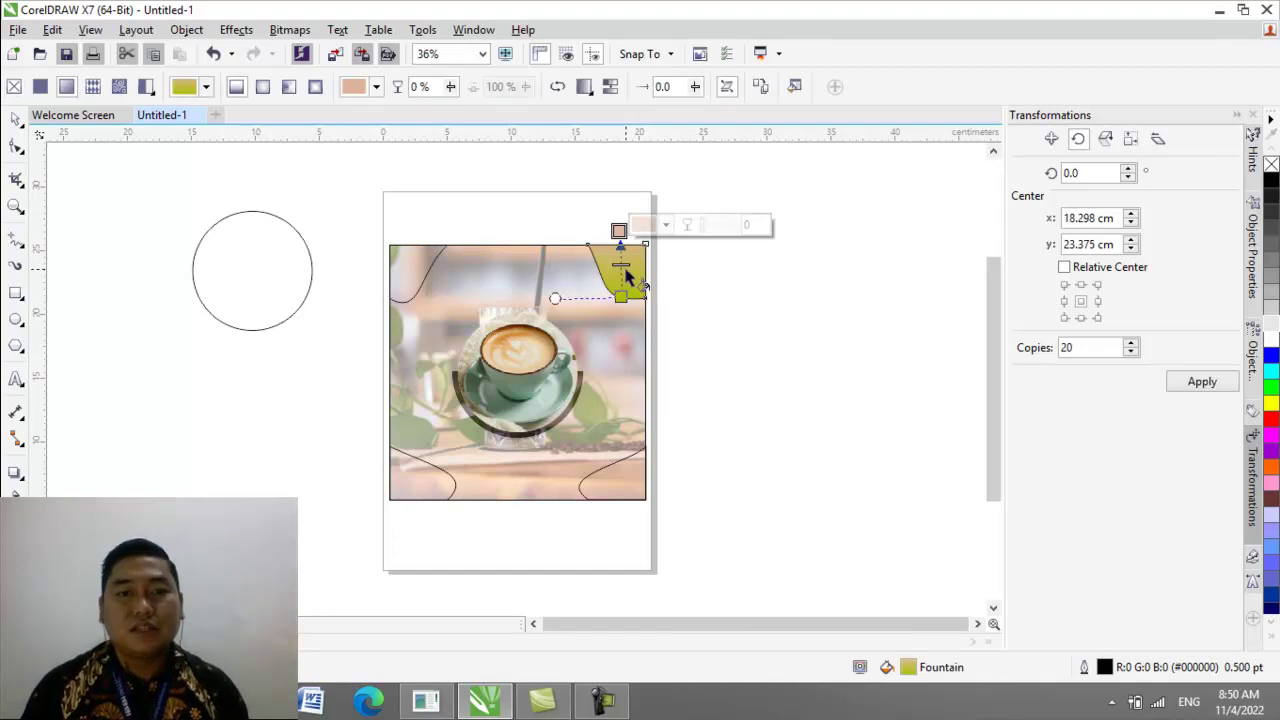
drag(622, 266, 624, 283)
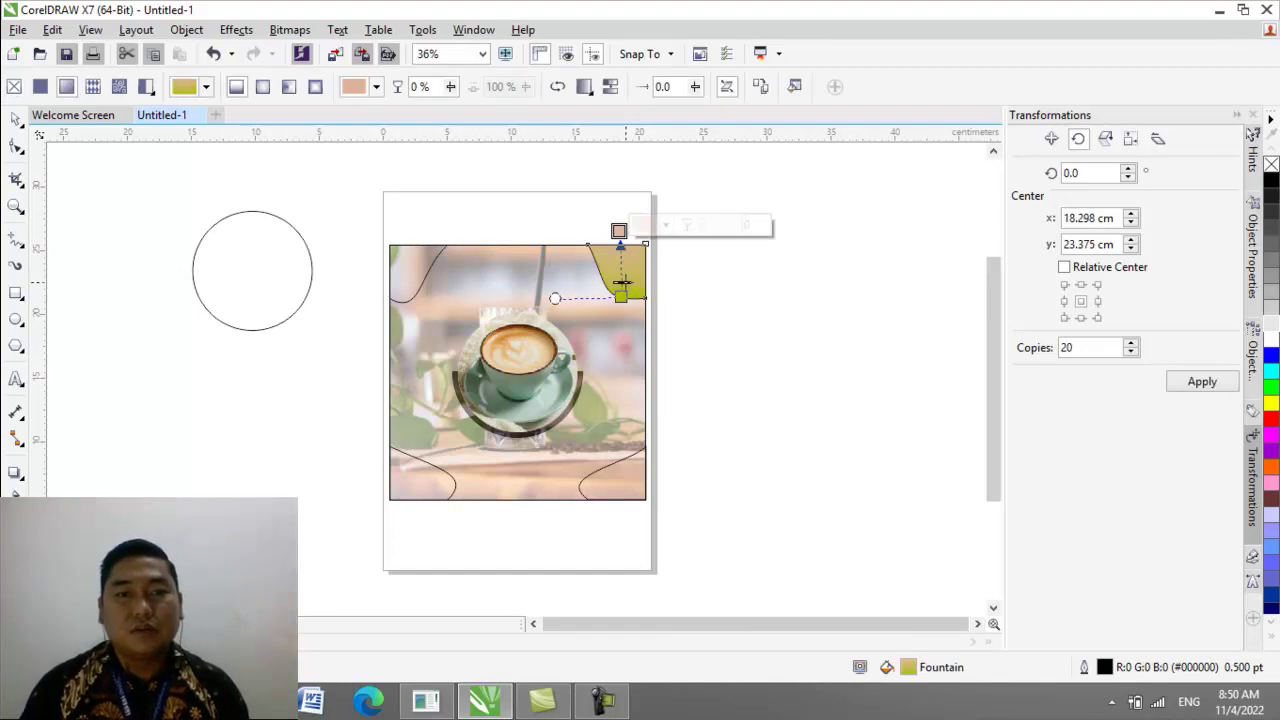
click(714, 291)
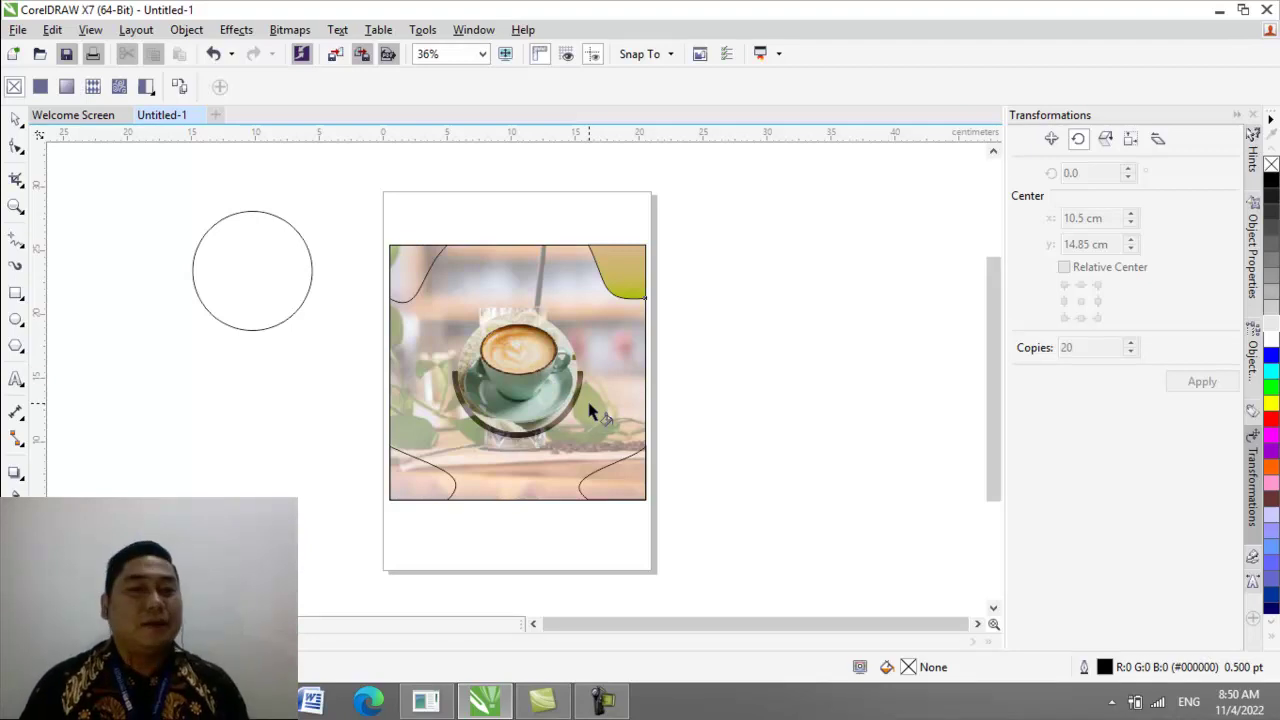
Step: Apply an upward fountain fill to the upper-left corner shape and set its lower colour to #B6BC24, sampled from the upper-right shape
click(413, 284)
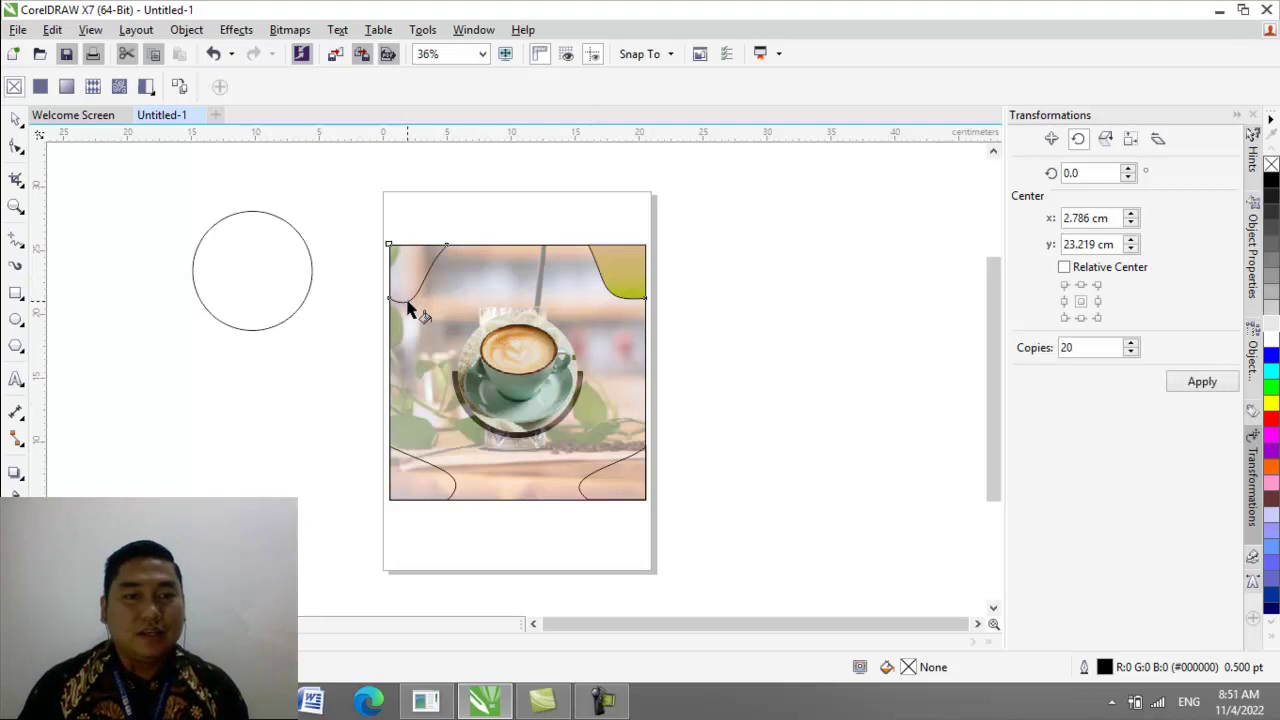
drag(406, 300, 408, 254)
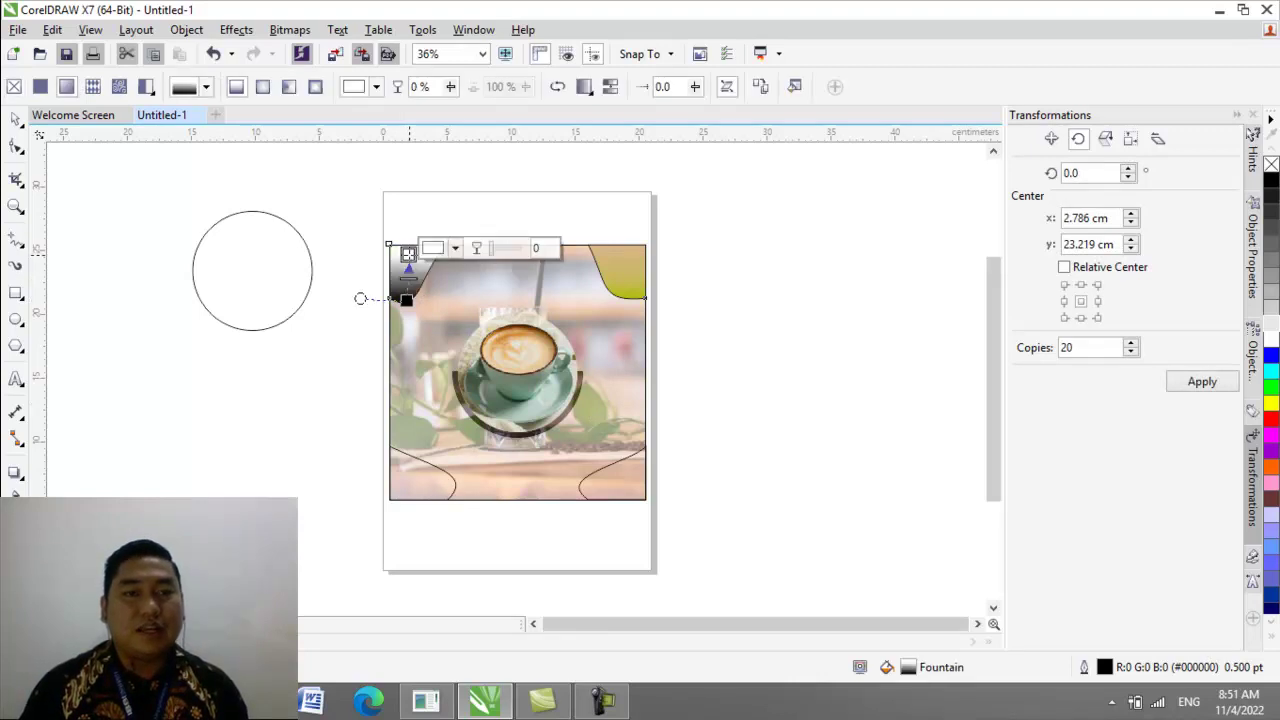
click(406, 300)
click(453, 294)
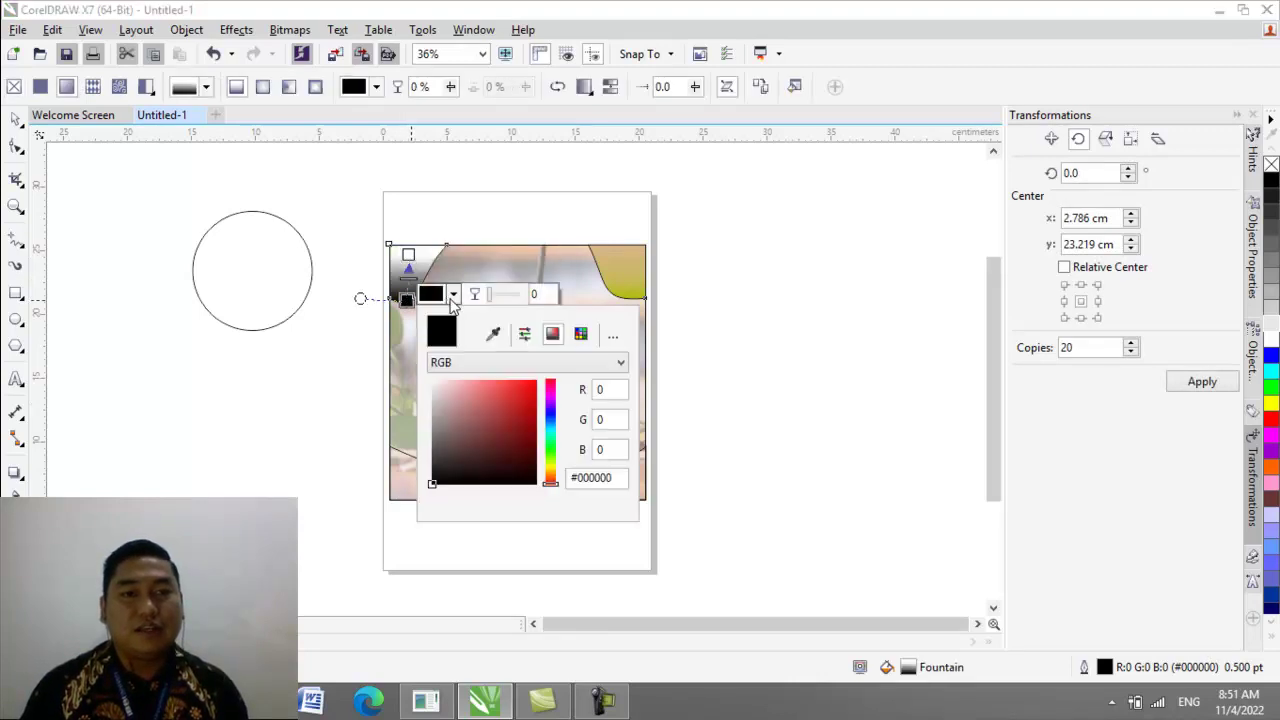
click(490, 335)
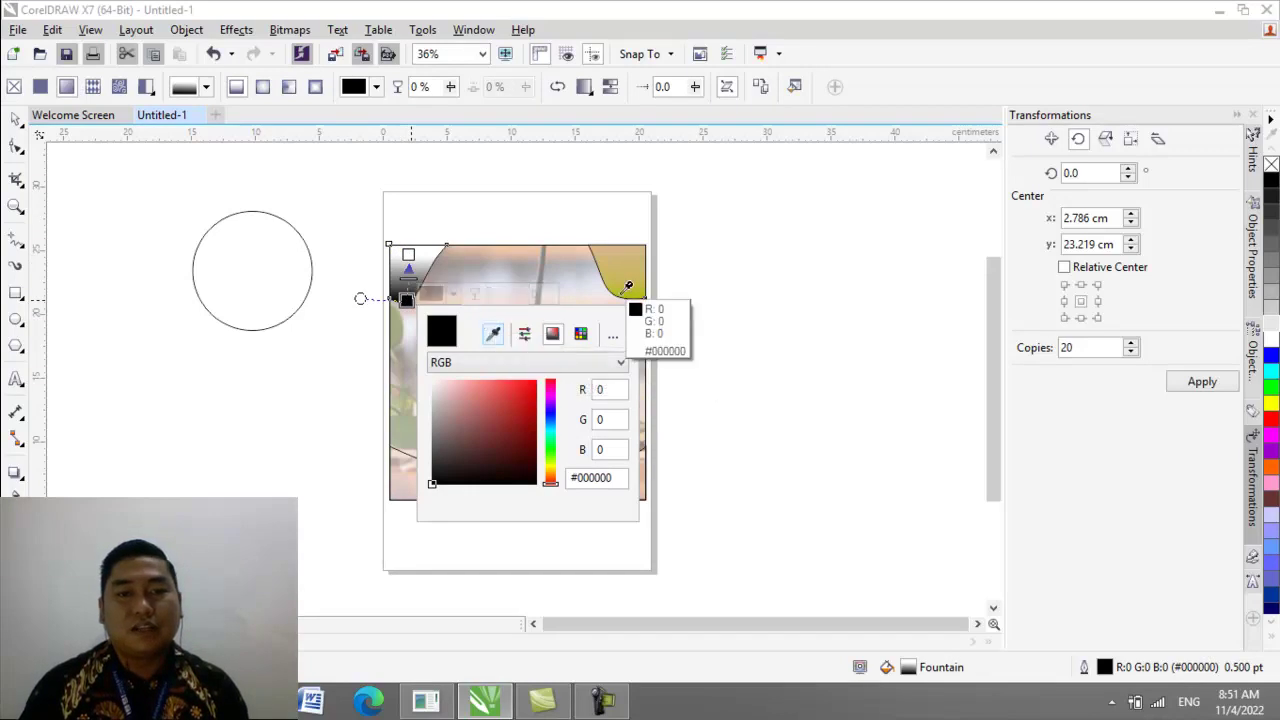
click(631, 286)
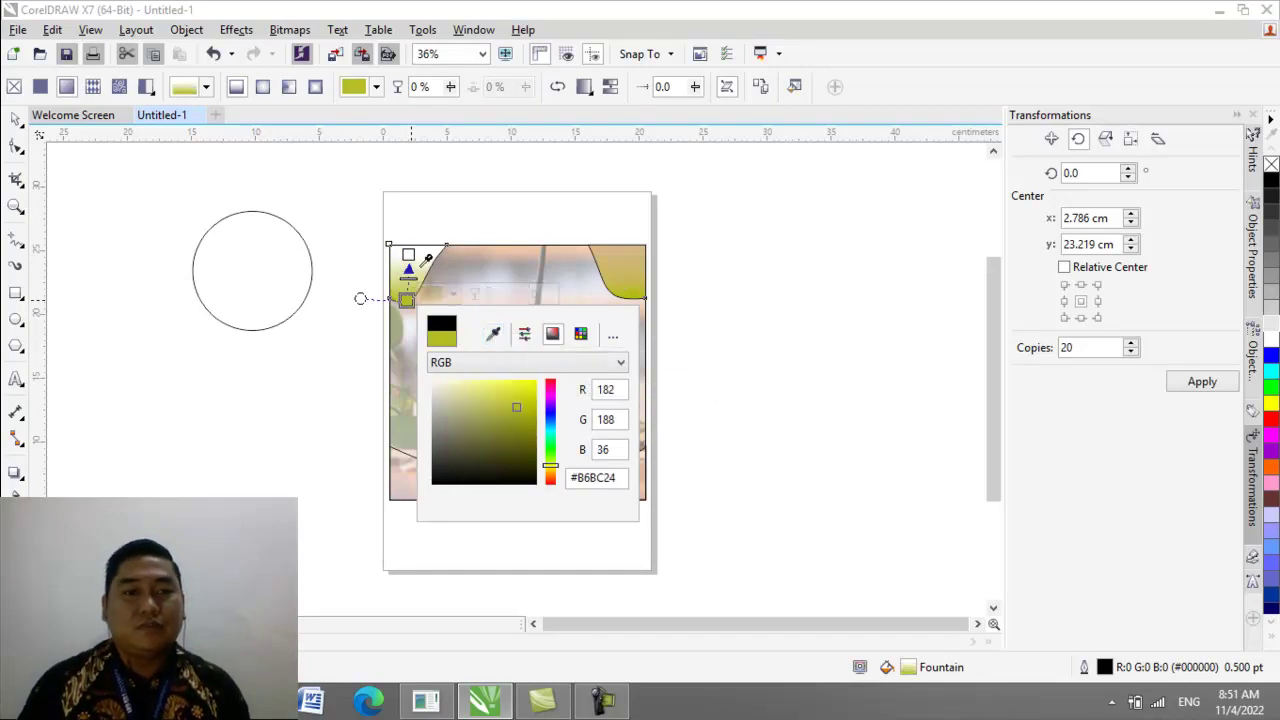
Step: Set the upper gradient colour of the upper-left corner shape to tan #D5B783, sampled from the top of the upper-right shape
click(409, 256)
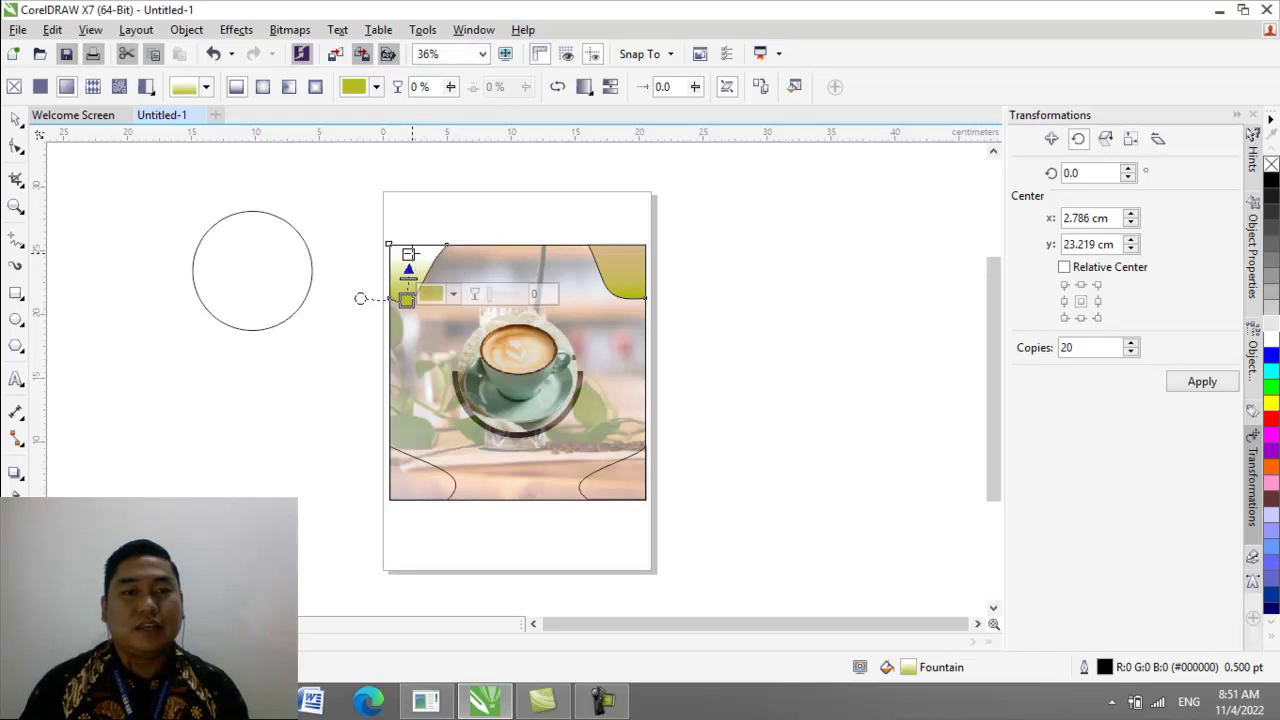
click(409, 255)
click(454, 249)
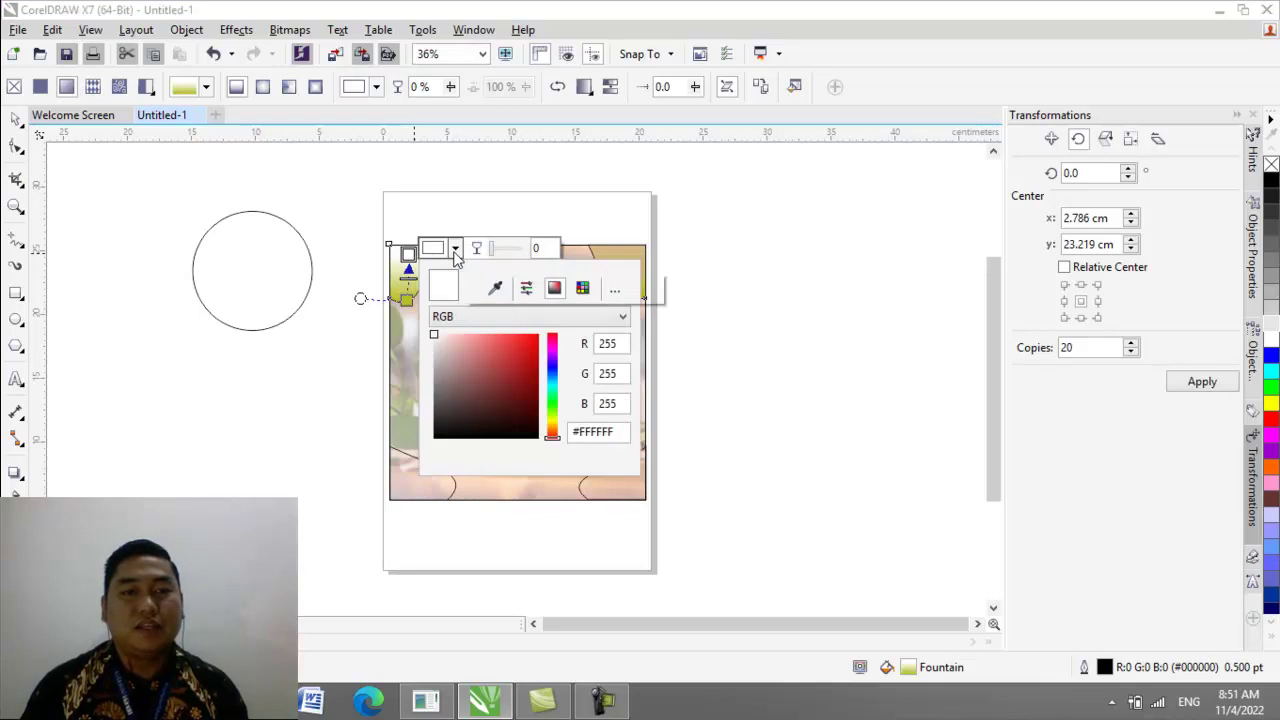
click(494, 288)
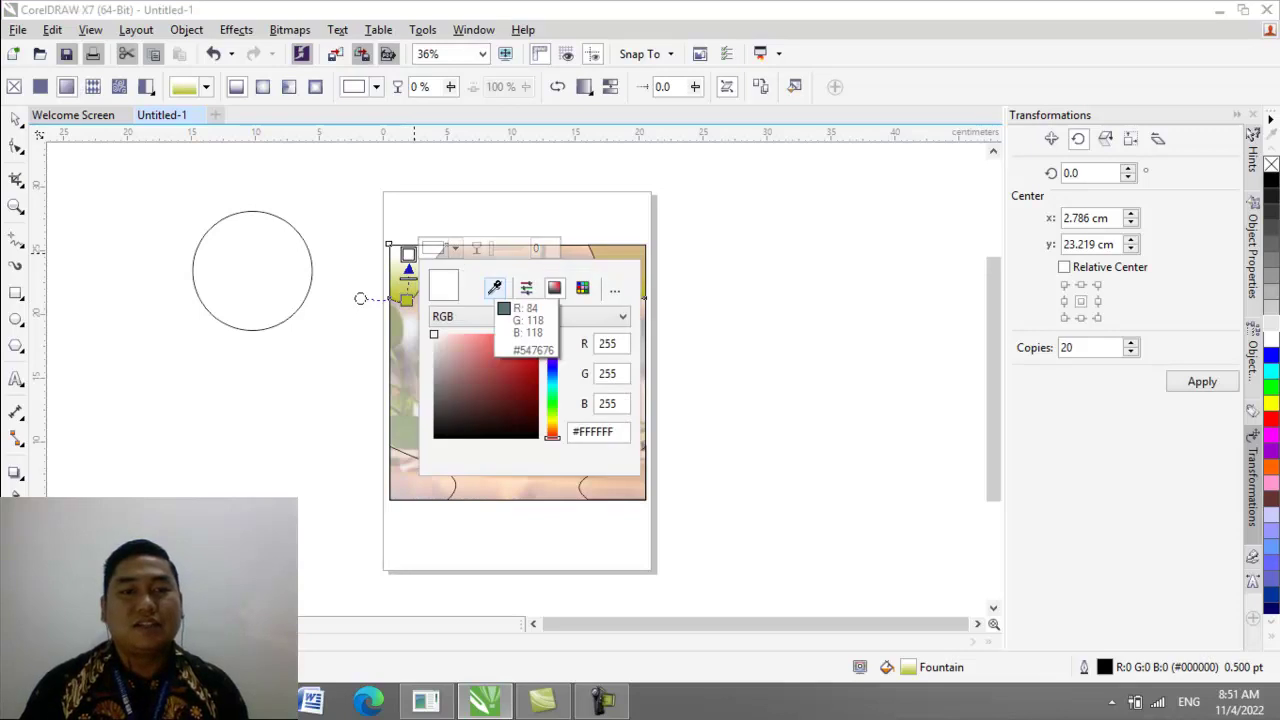
click(628, 250)
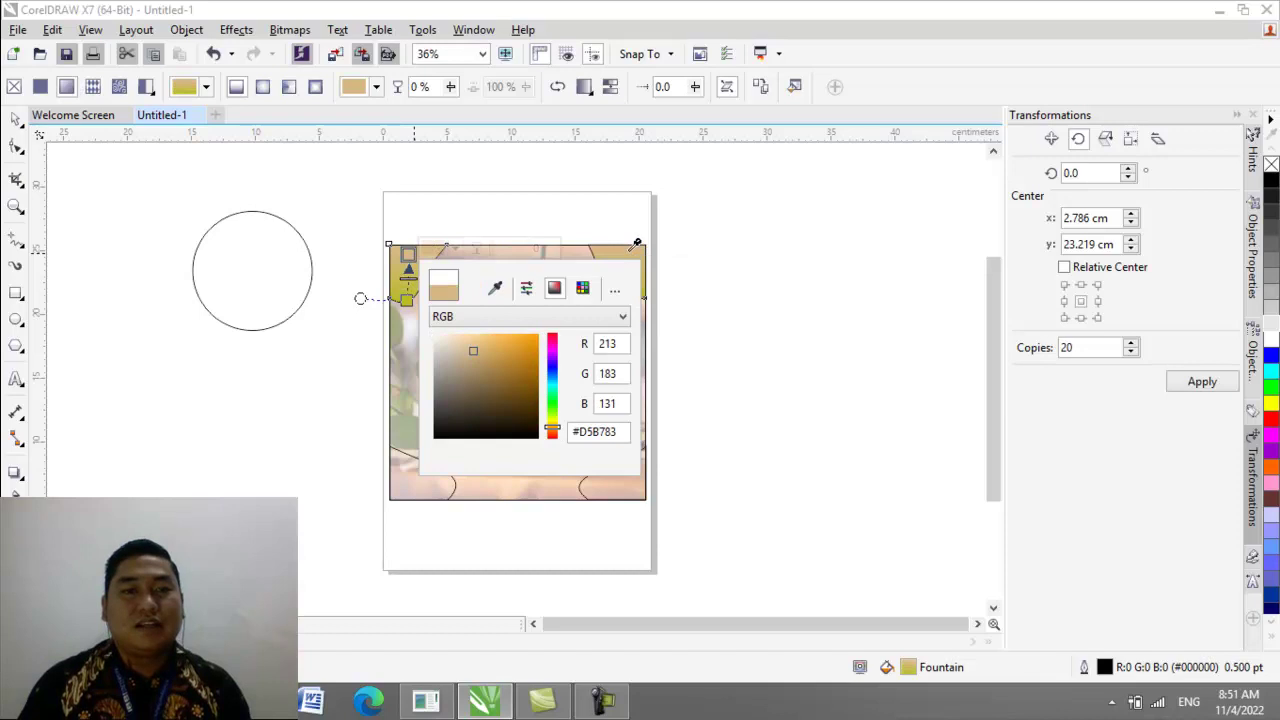
click(301, 355)
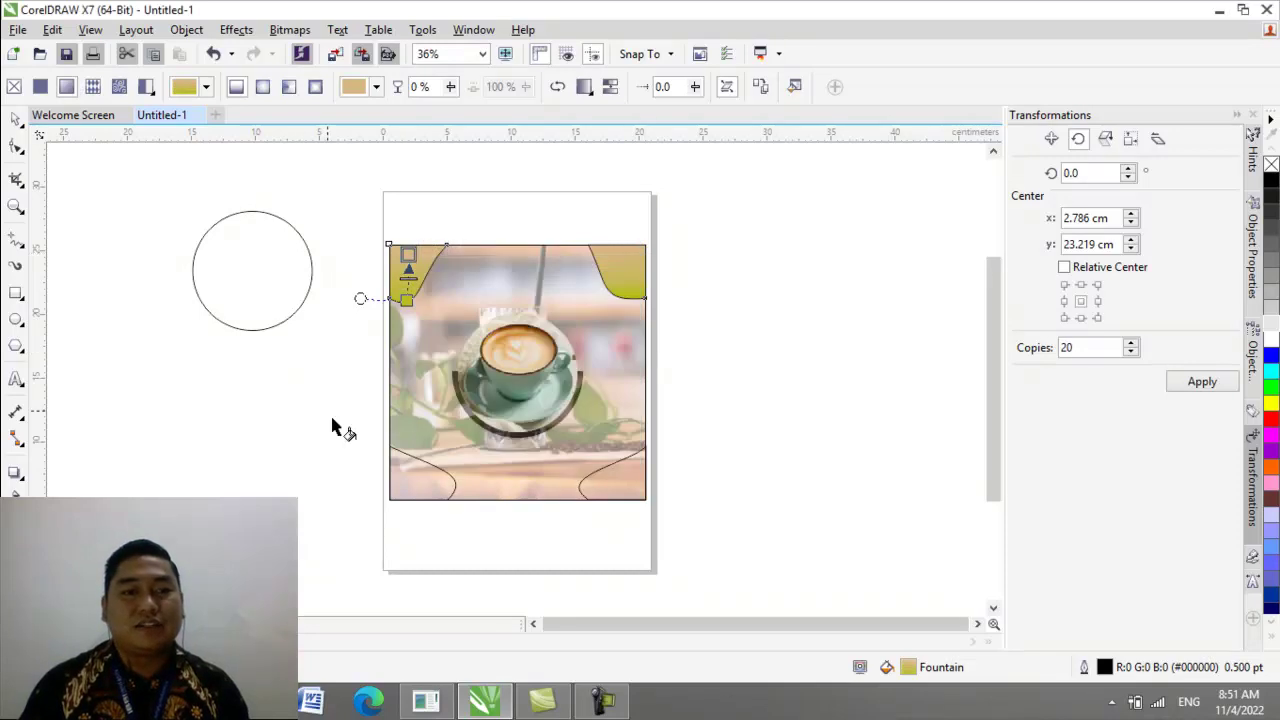
Step: Apply a downward fountain fill to the lower-left corner shape and set its lower colour to #BABB30, sampled from the upper-left shape
click(408, 488)
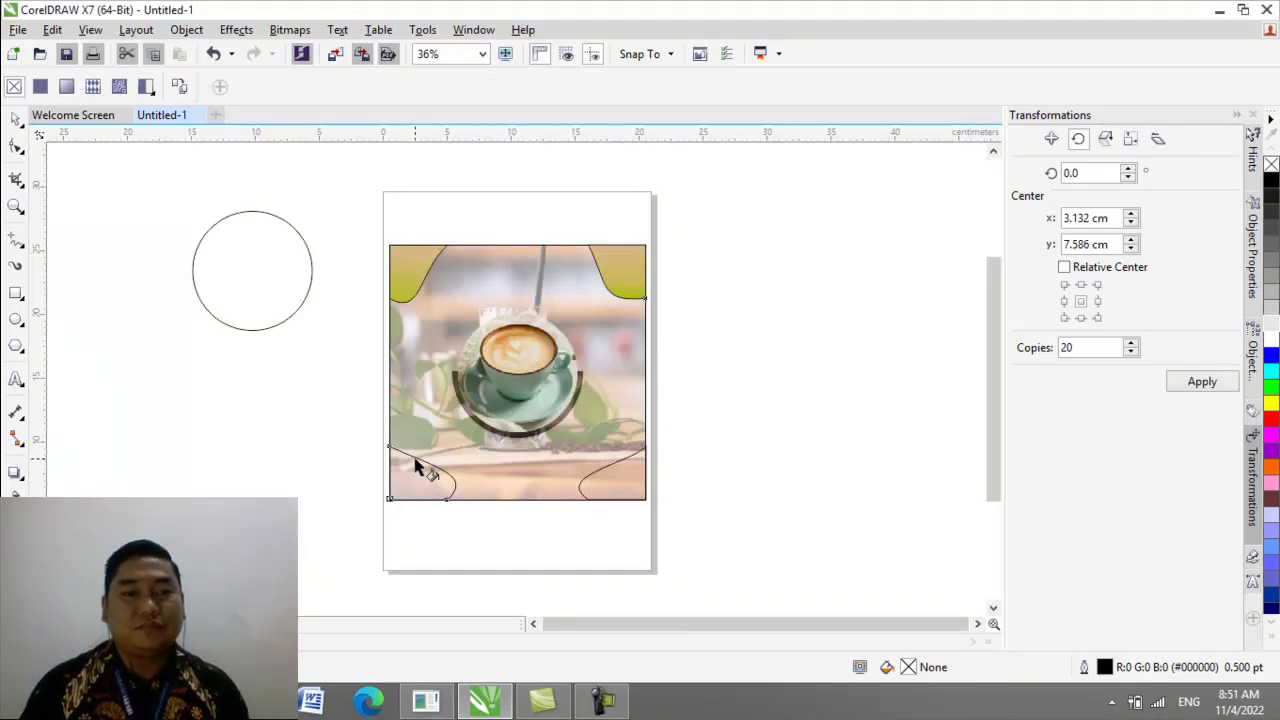
drag(414, 457, 417, 498)
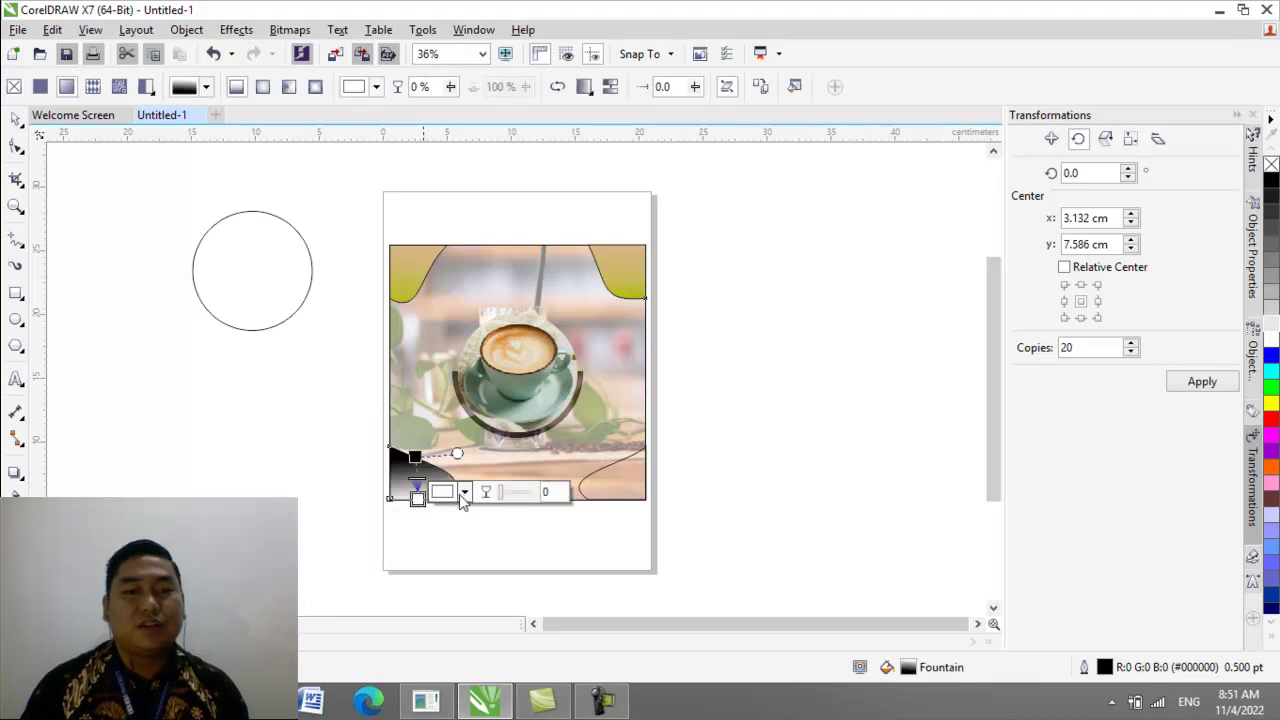
click(463, 492)
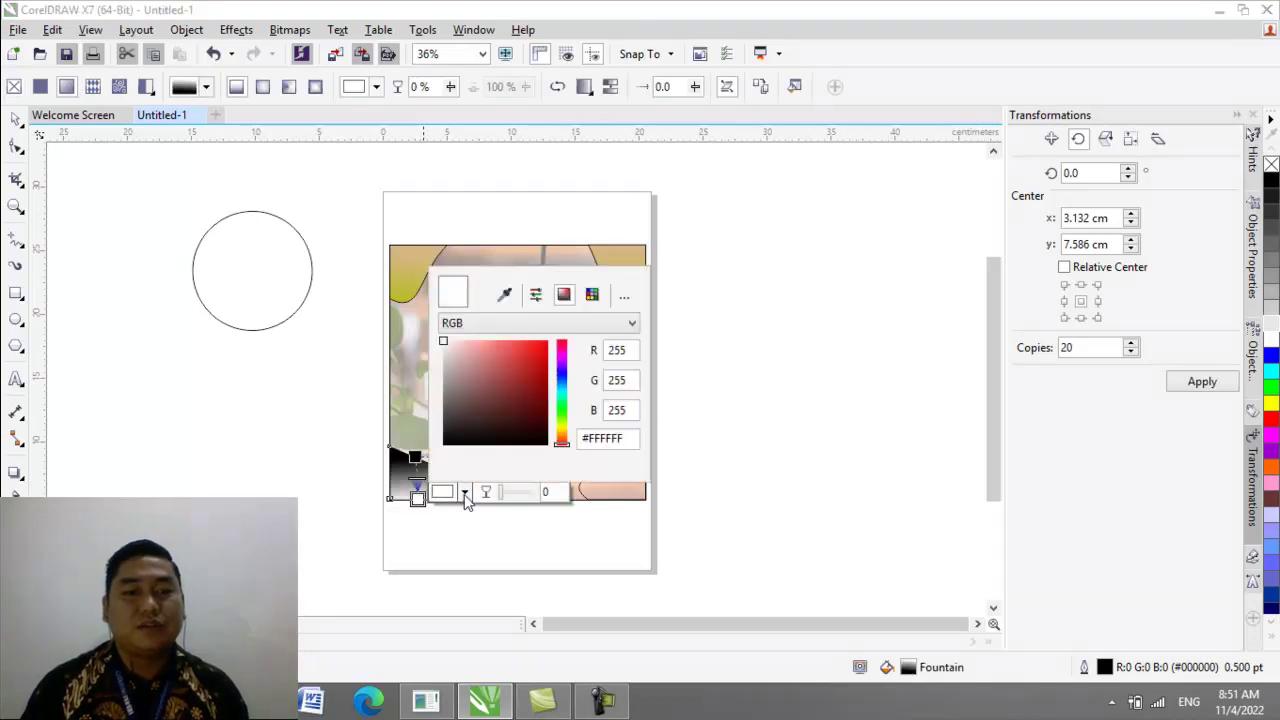
click(505, 294)
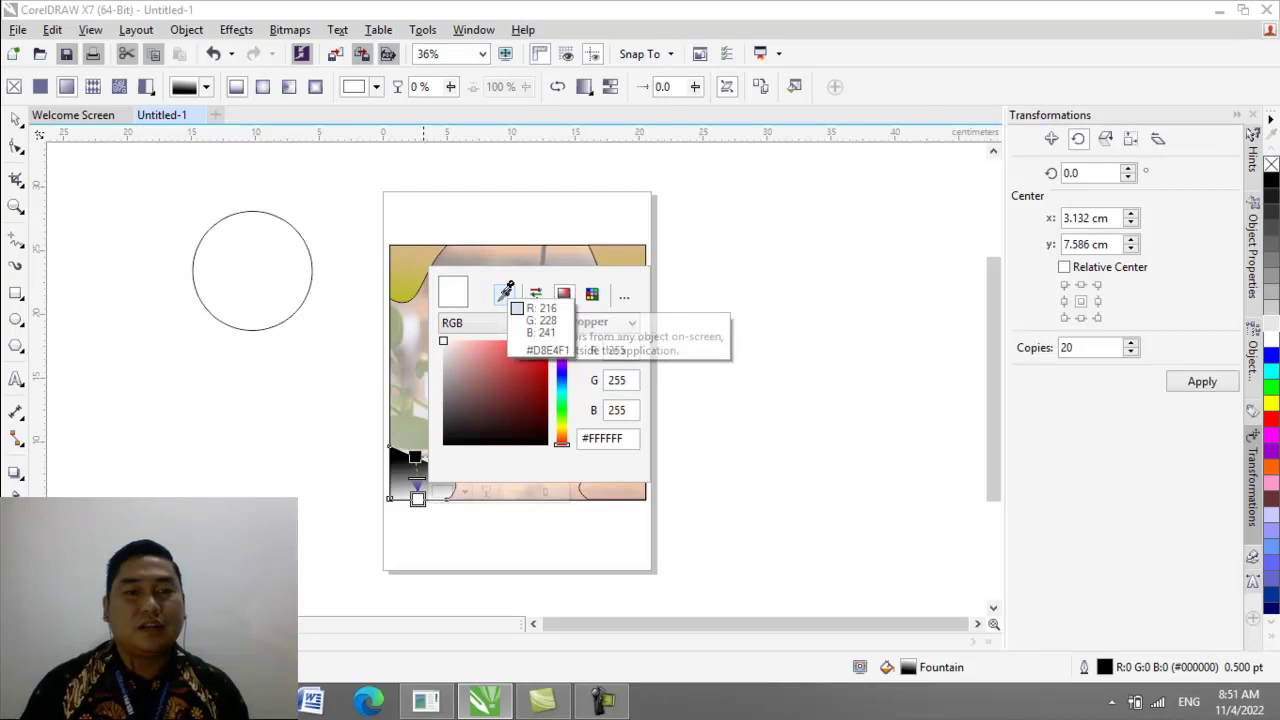
click(412, 292)
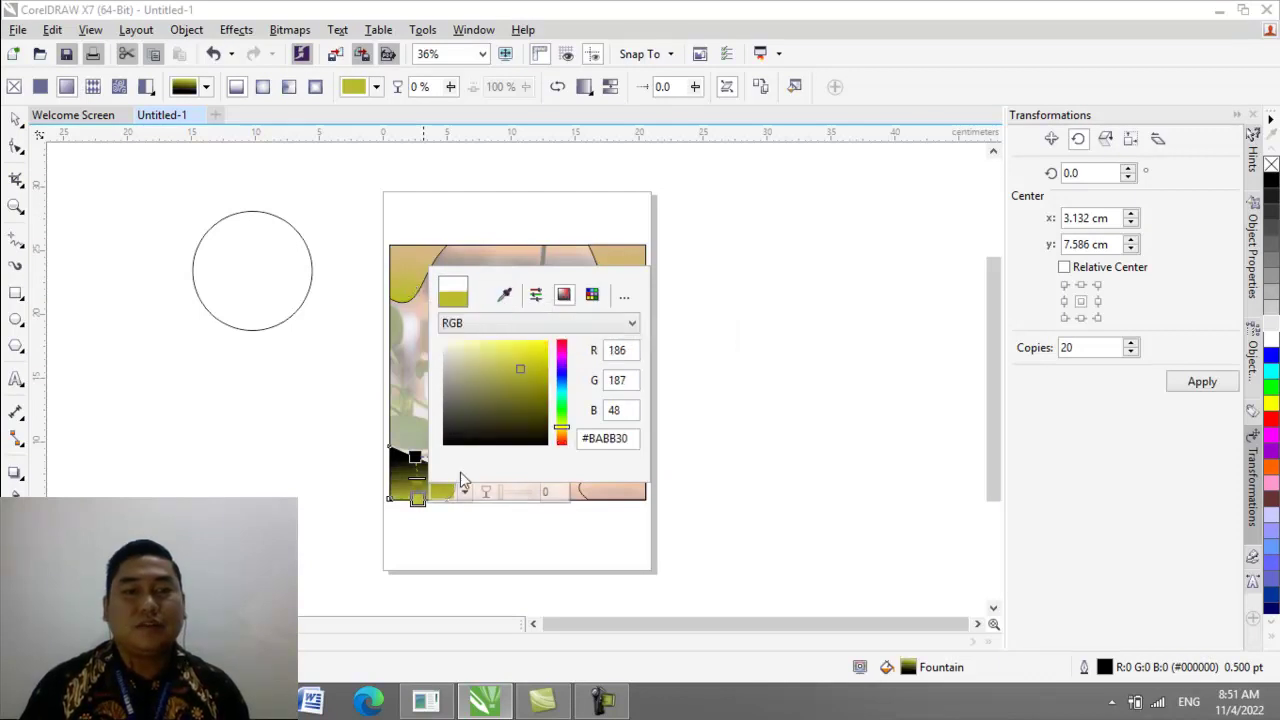
click(414, 459)
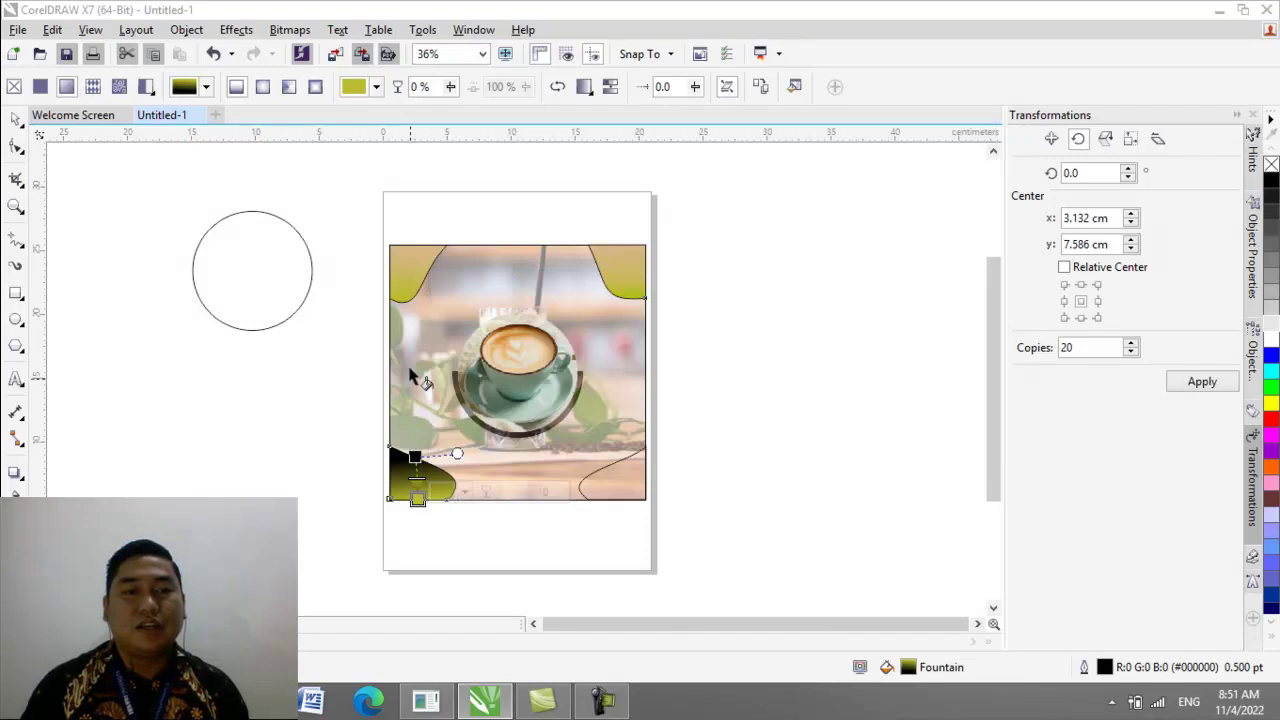
Step: Set the upper gradient colour of the lower-left corner shape to tan, sampled from the top of the upper-left shape
click(415, 457)
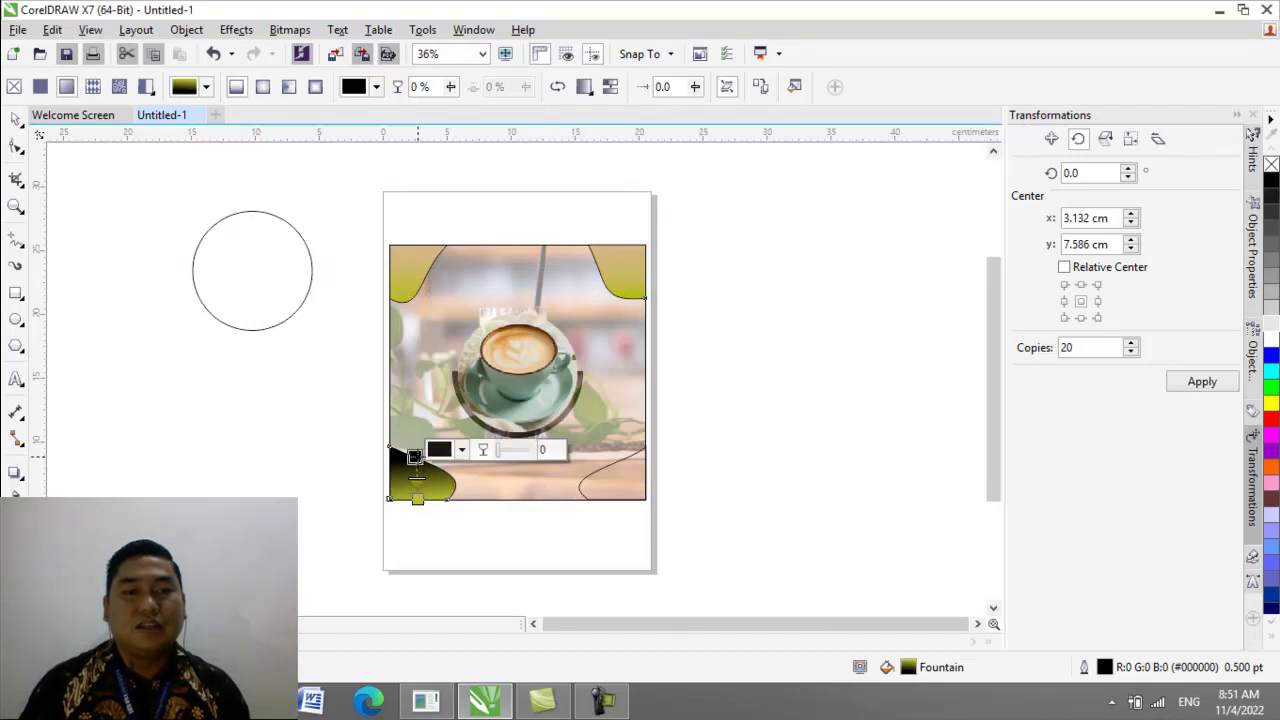
click(463, 451)
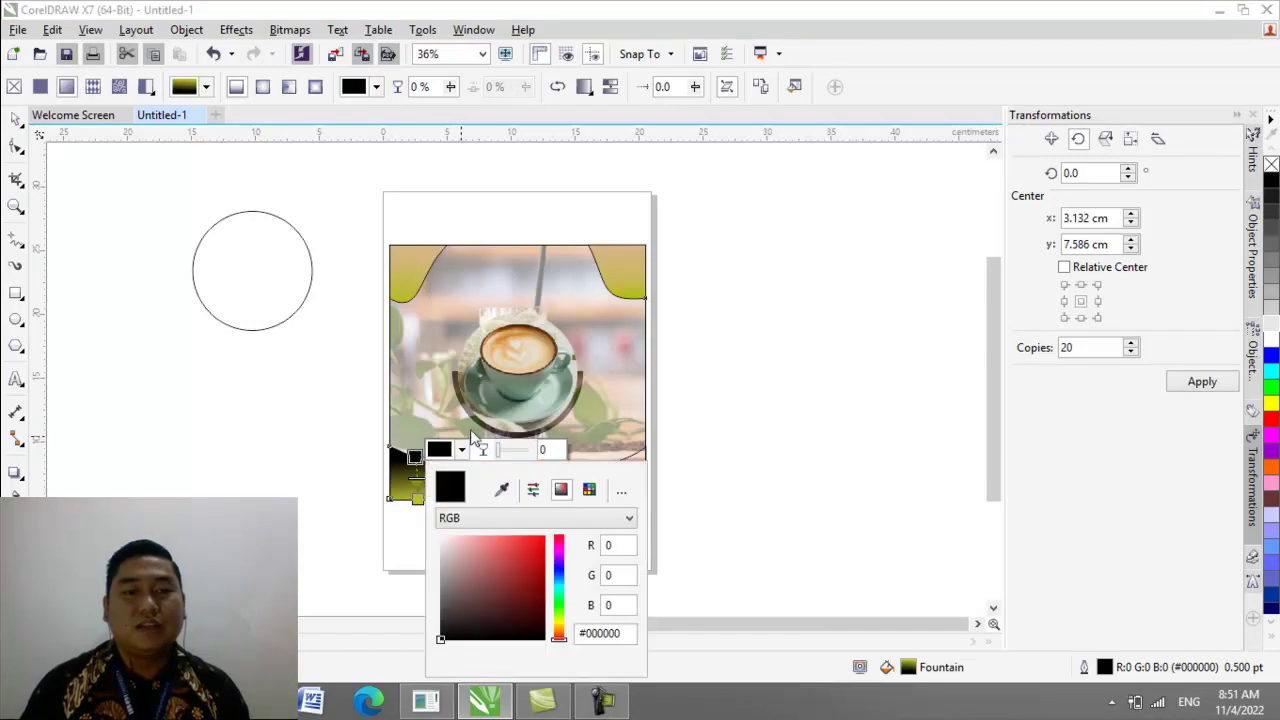
click(502, 490)
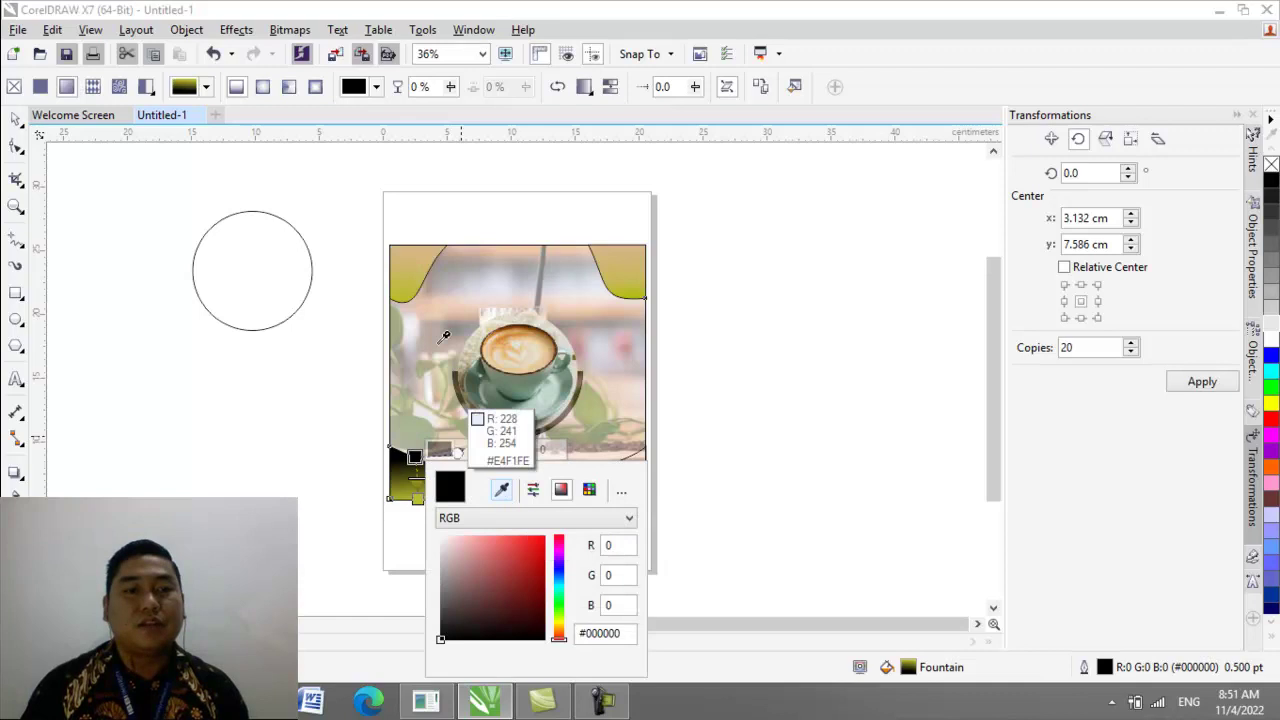
click(412, 246)
click(332, 529)
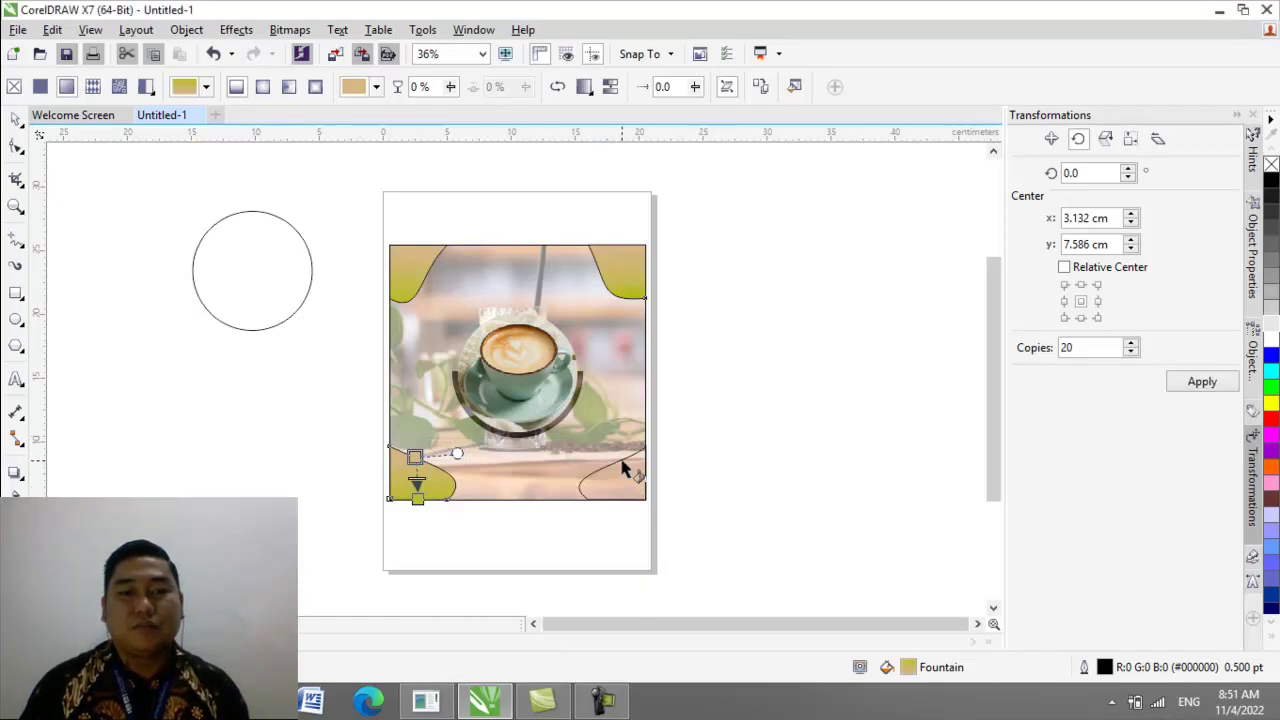
drag(621, 460, 625, 518)
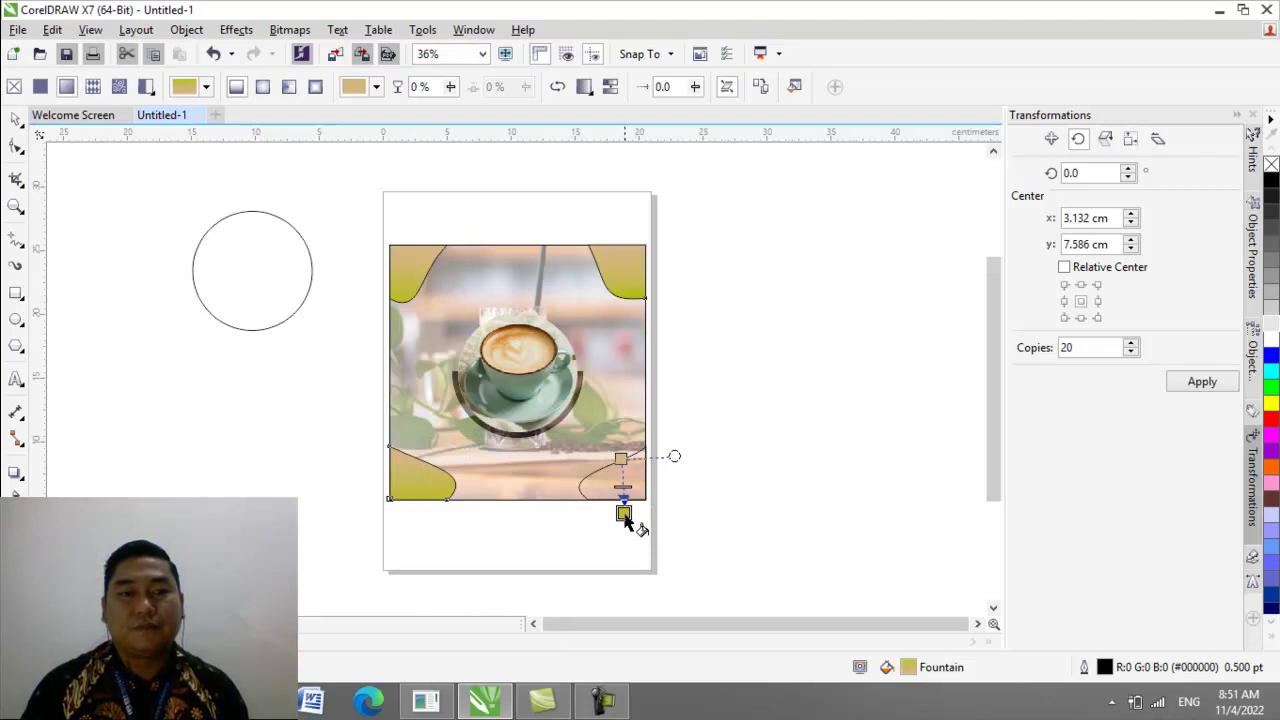
click(623, 513)
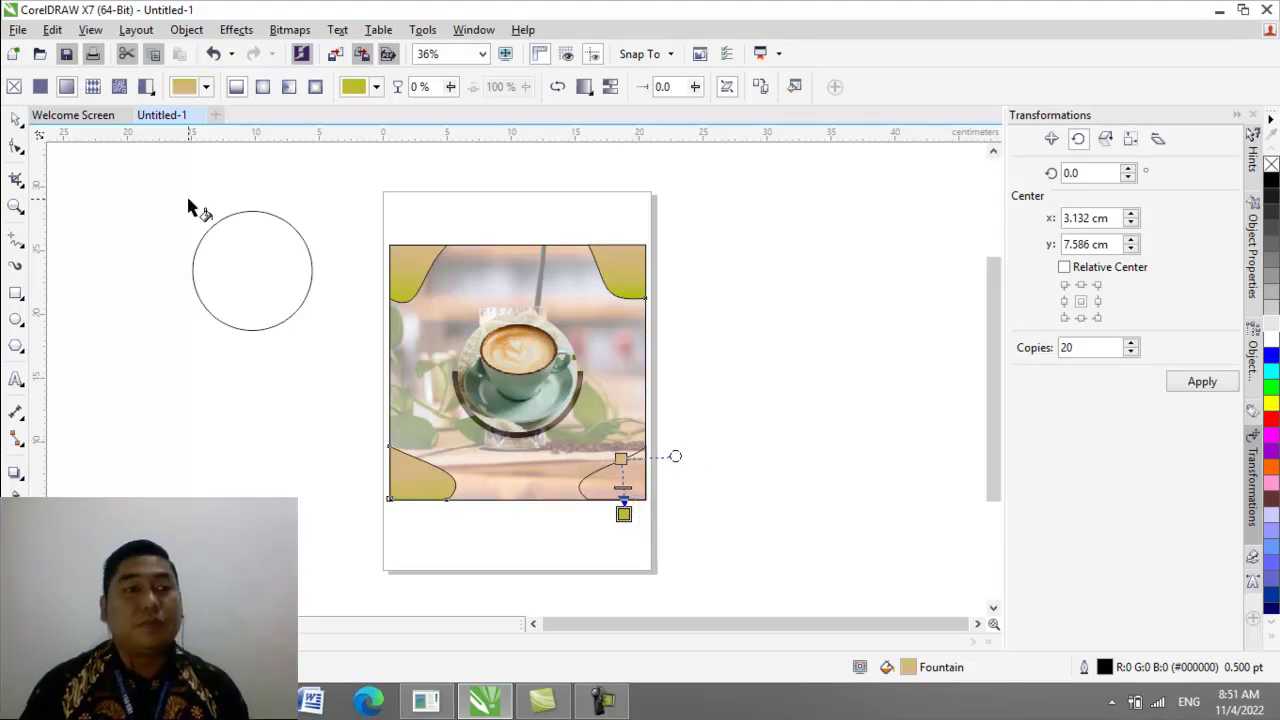
key(ctrl+z)
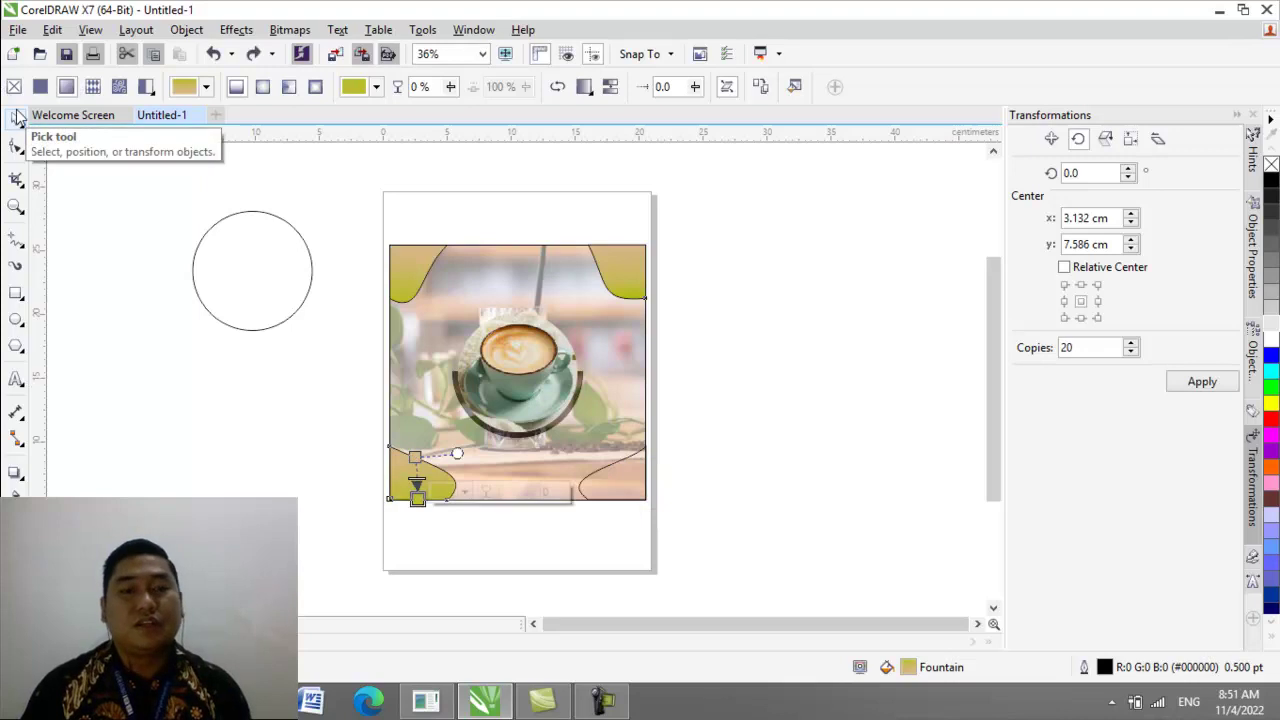
Step: Apply a downward fountain fill to the lower-right corner shape and set its upper colour to #D5B782, sampled from the lower-left shape
click(592, 480)
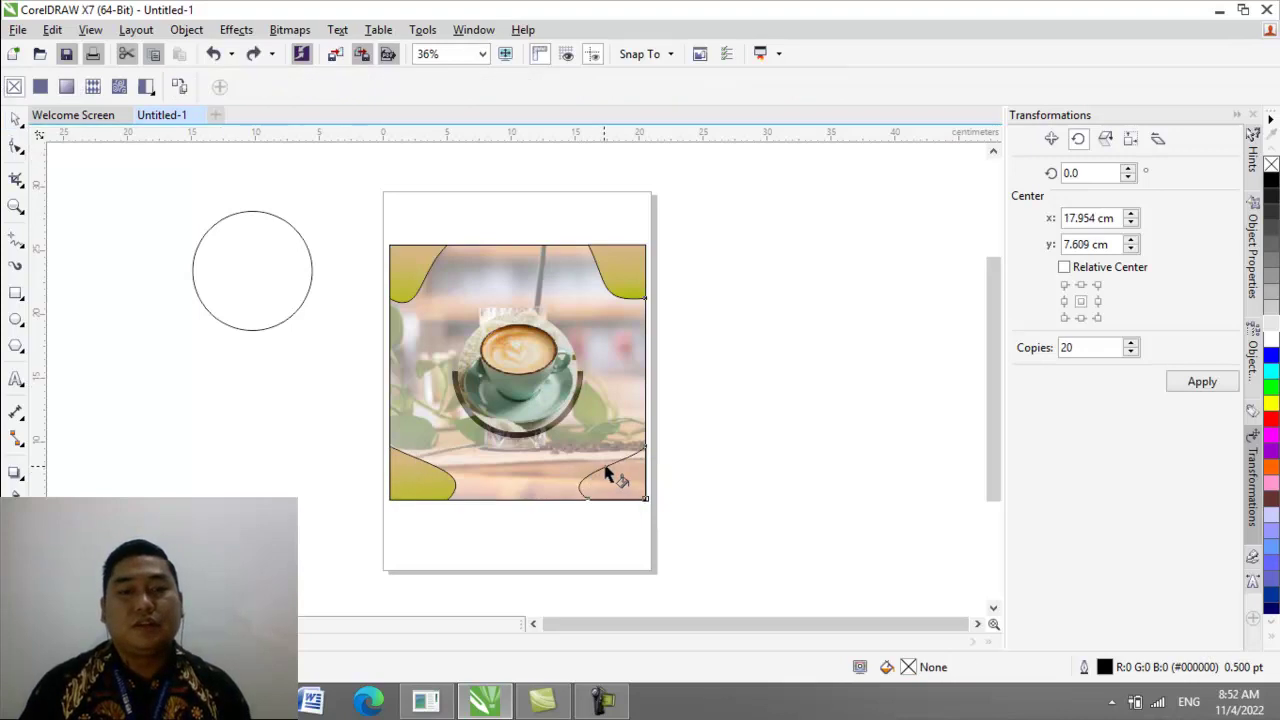
click(16, 119)
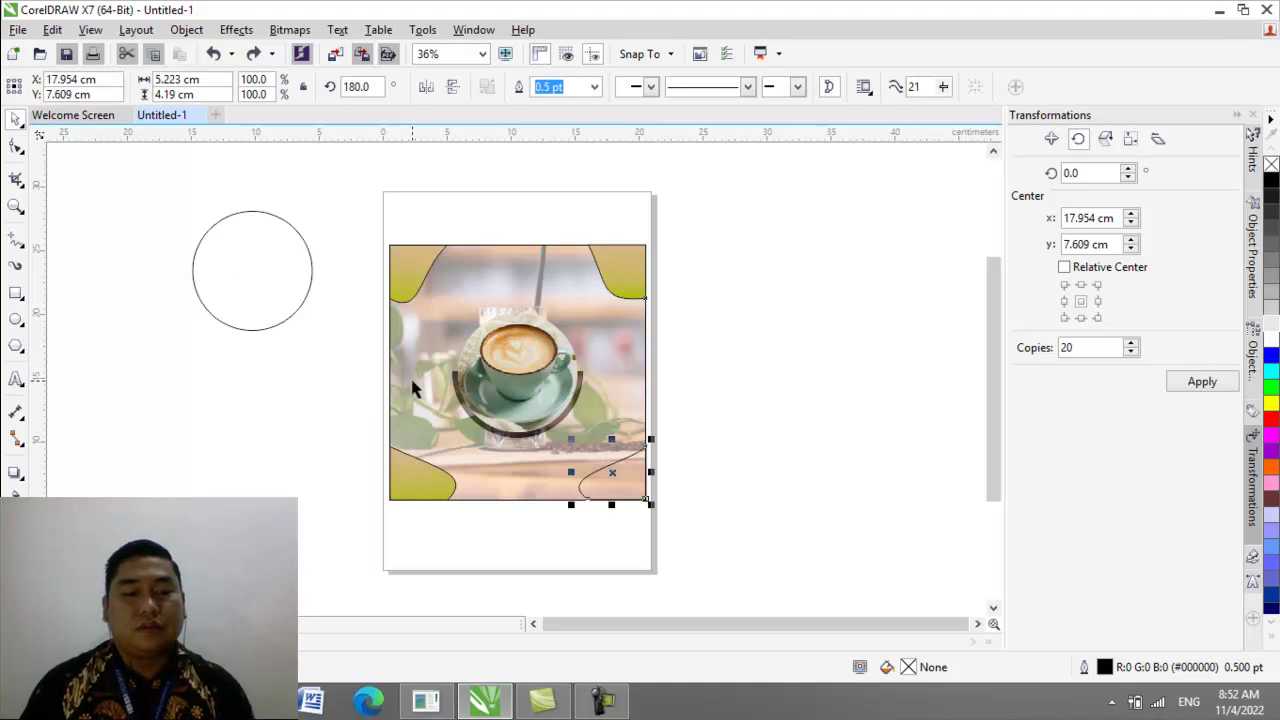
key(g)
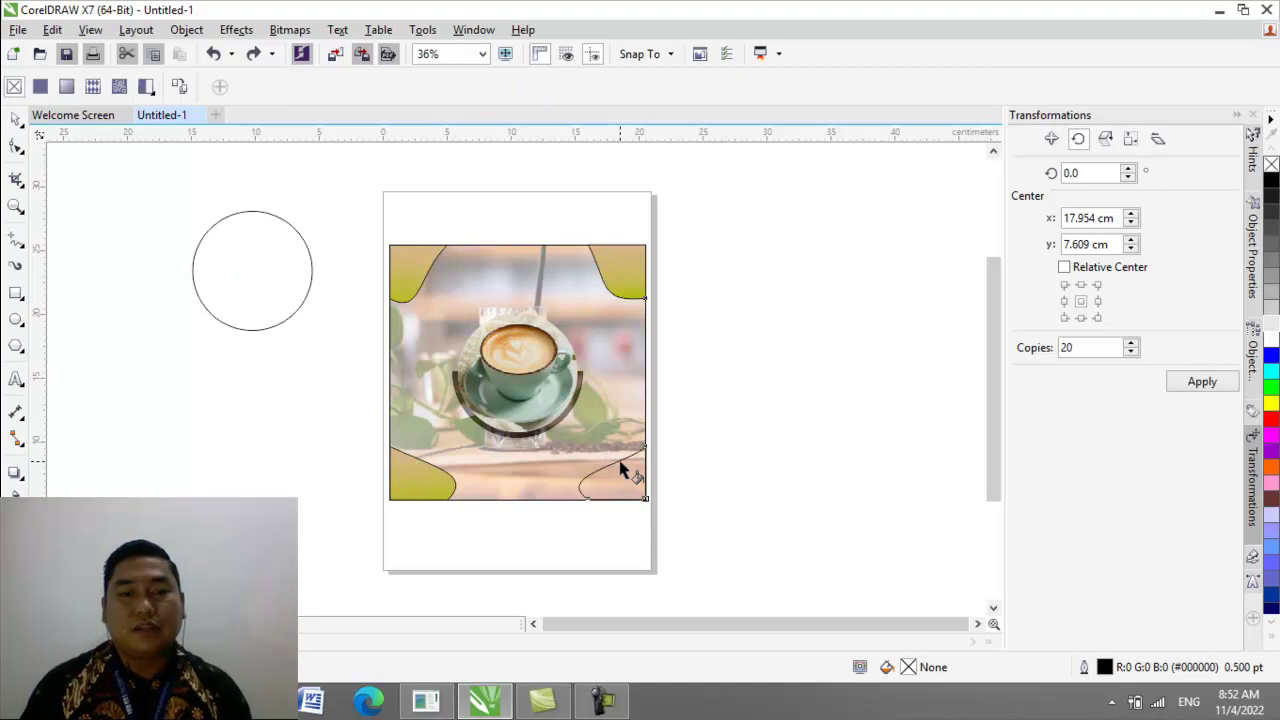
drag(620, 461, 621, 497)
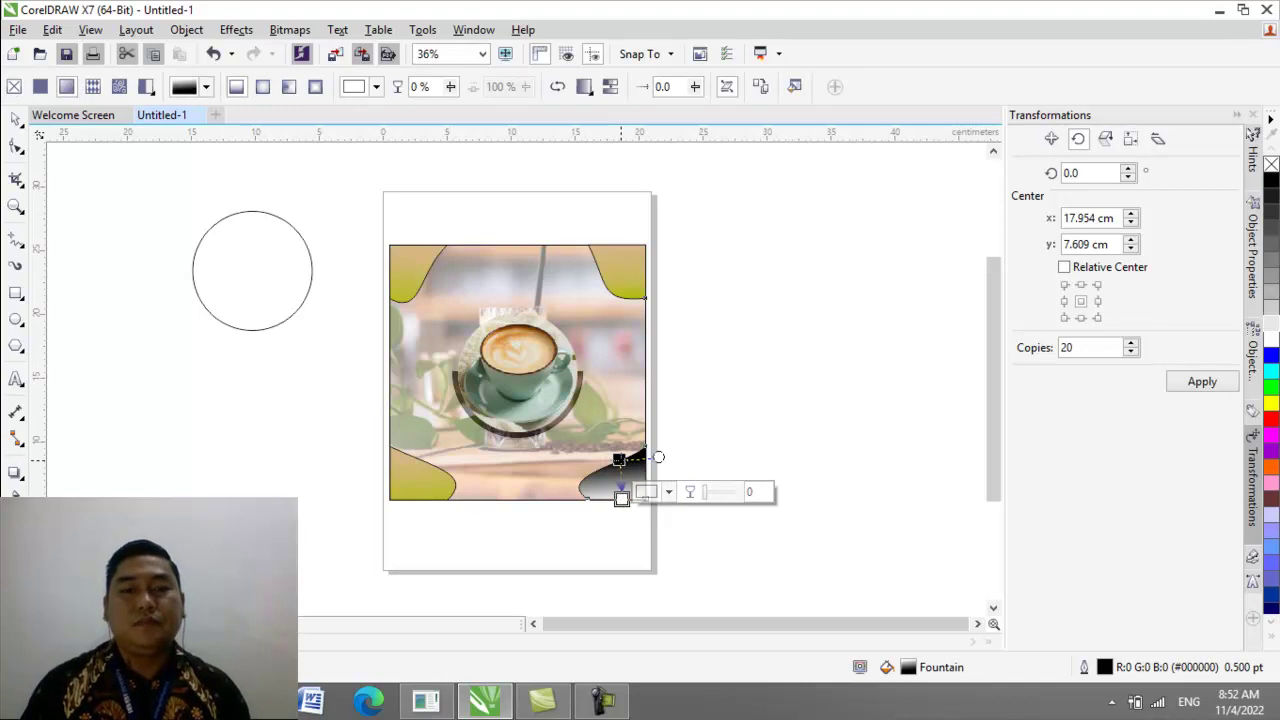
click(619, 459)
click(643, 452)
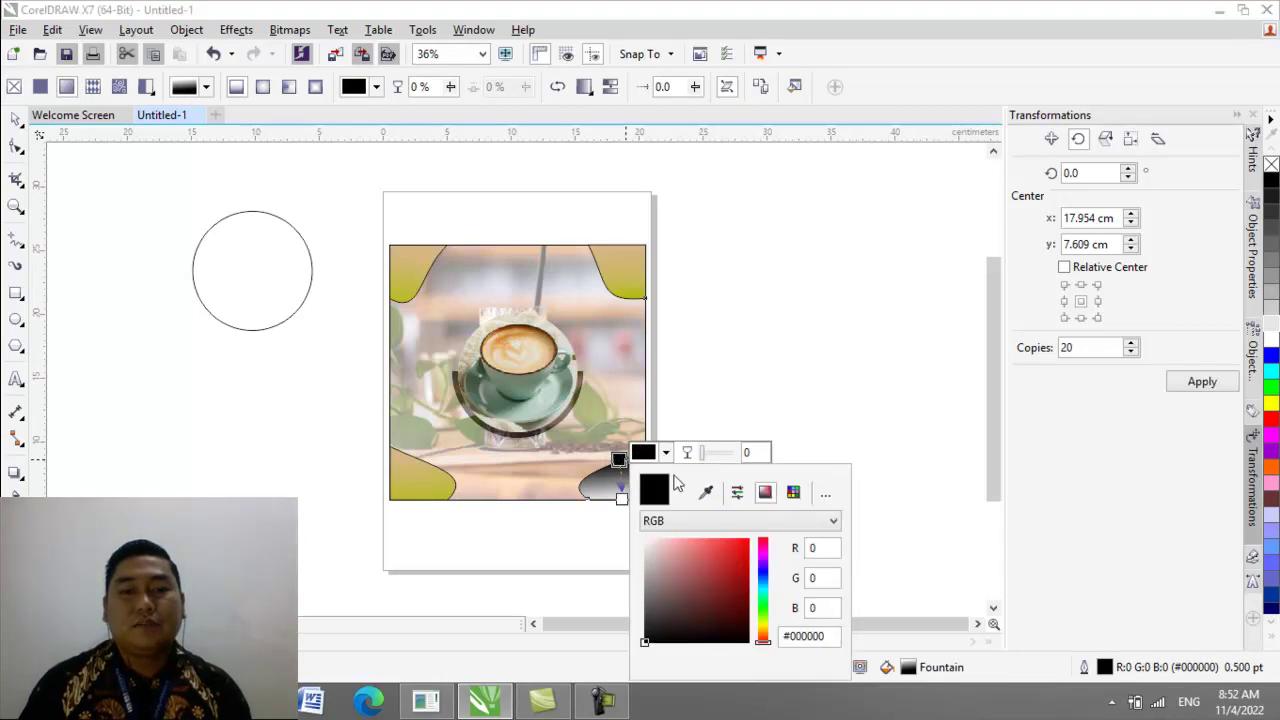
click(707, 490)
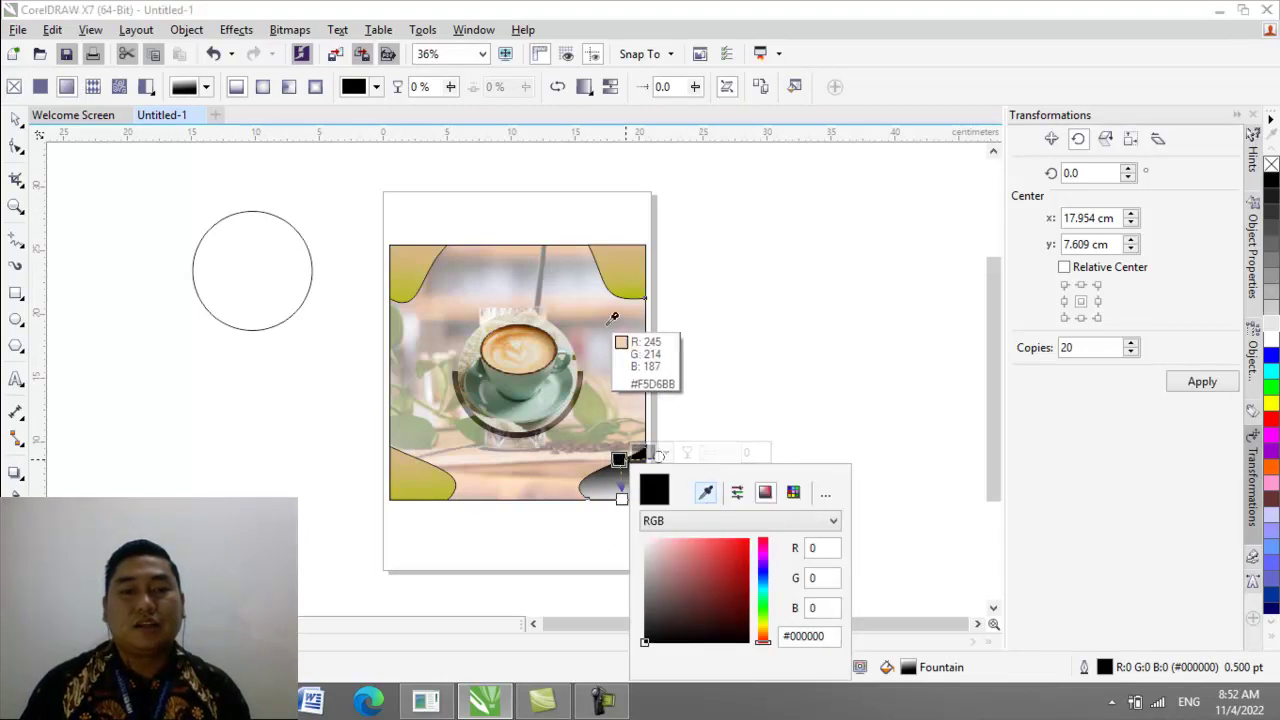
click(409, 450)
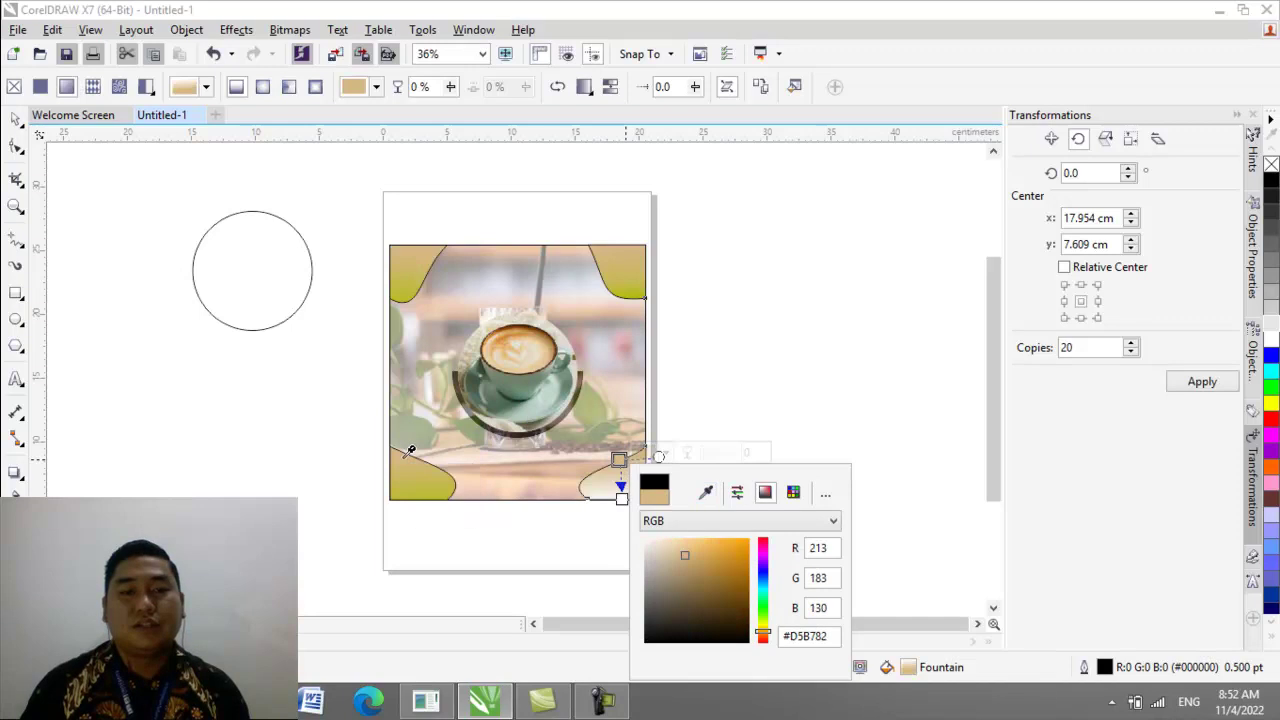
Step: Try to sample the lower-right shape's lower gradient colour from the edge of the lower-left shape
click(621, 498)
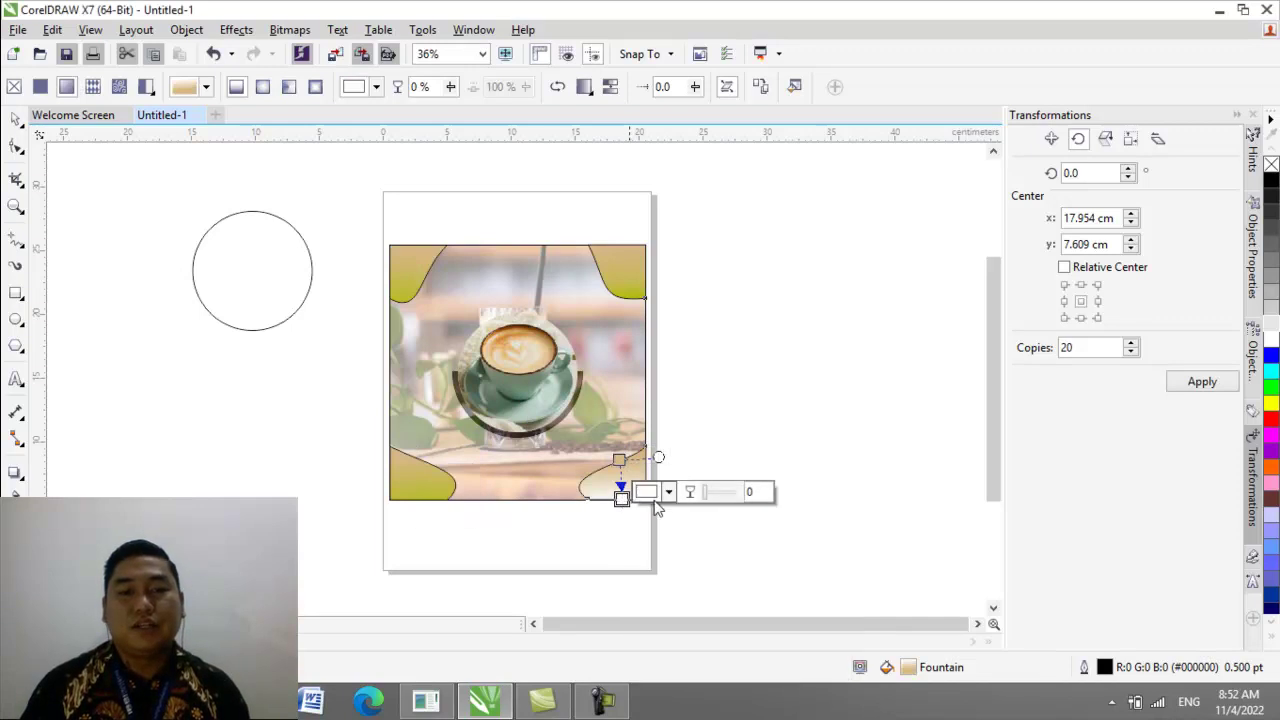
click(668, 491)
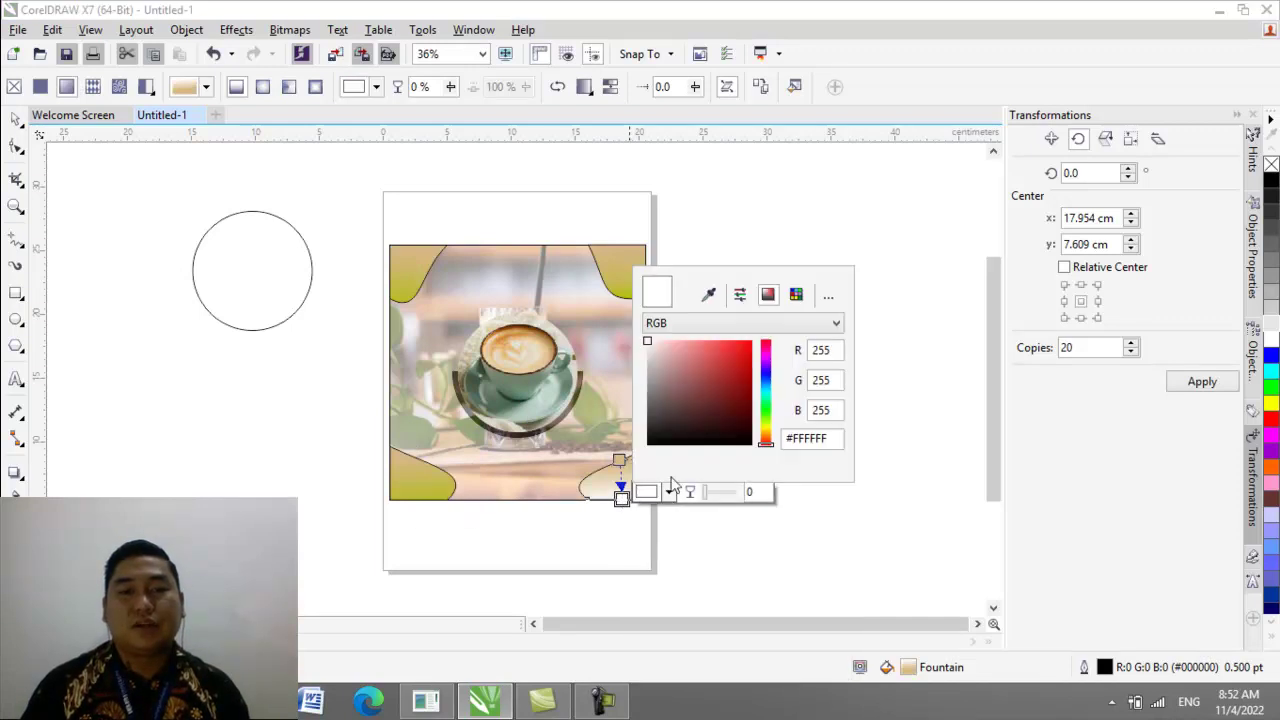
click(708, 294)
click(455, 486)
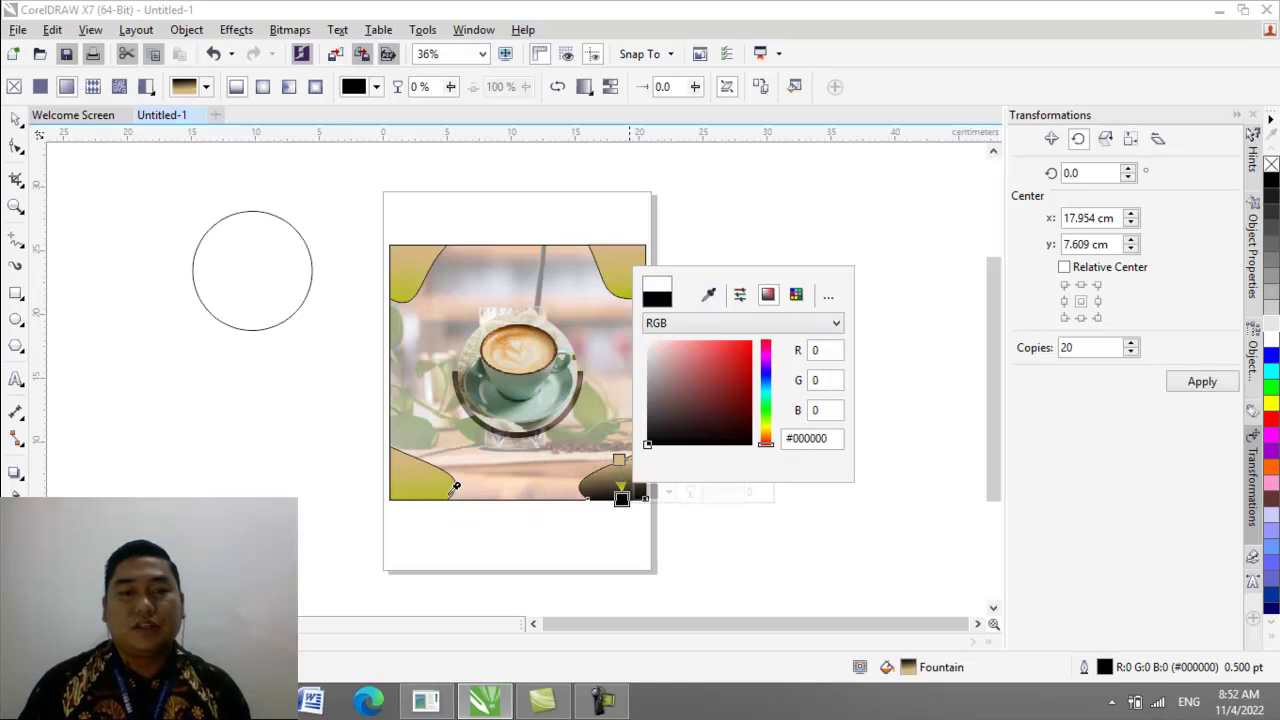
Step: Set the lower gradient colour of the lower-right corner shape to the green sampled from the lower-left shape and clear the selection
click(621, 497)
click(667, 492)
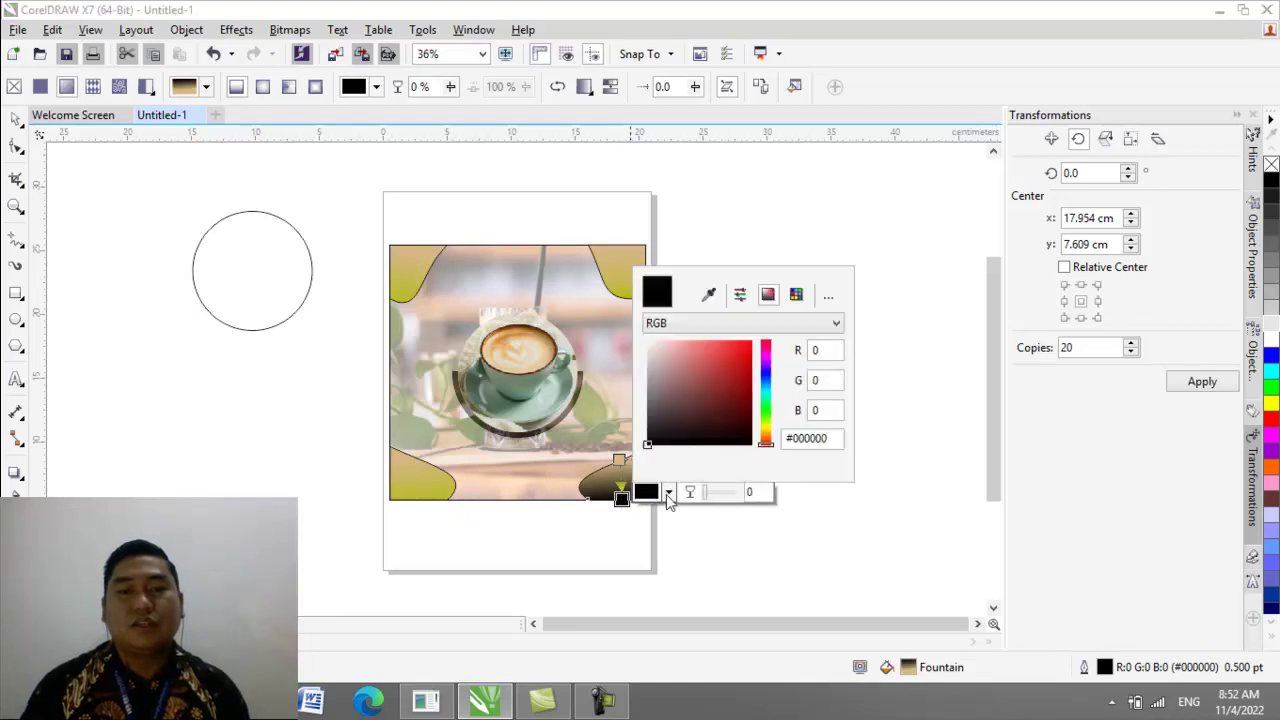
click(708, 294)
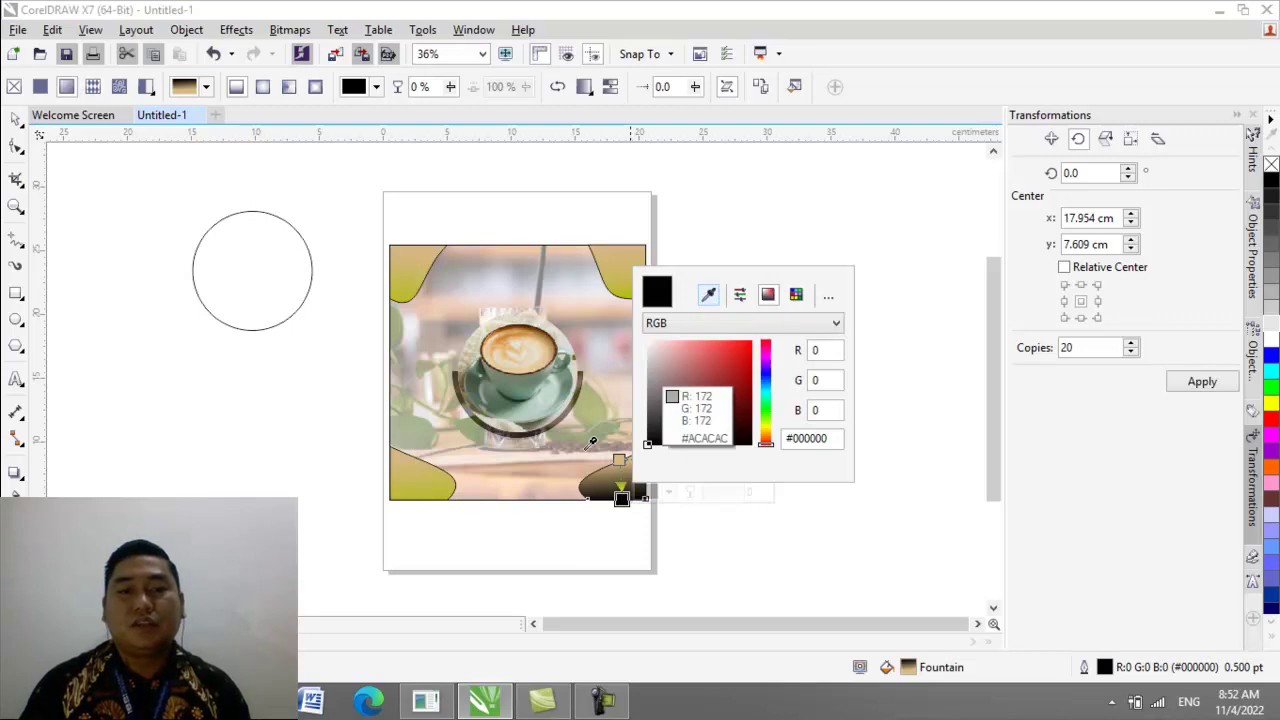
click(452, 489)
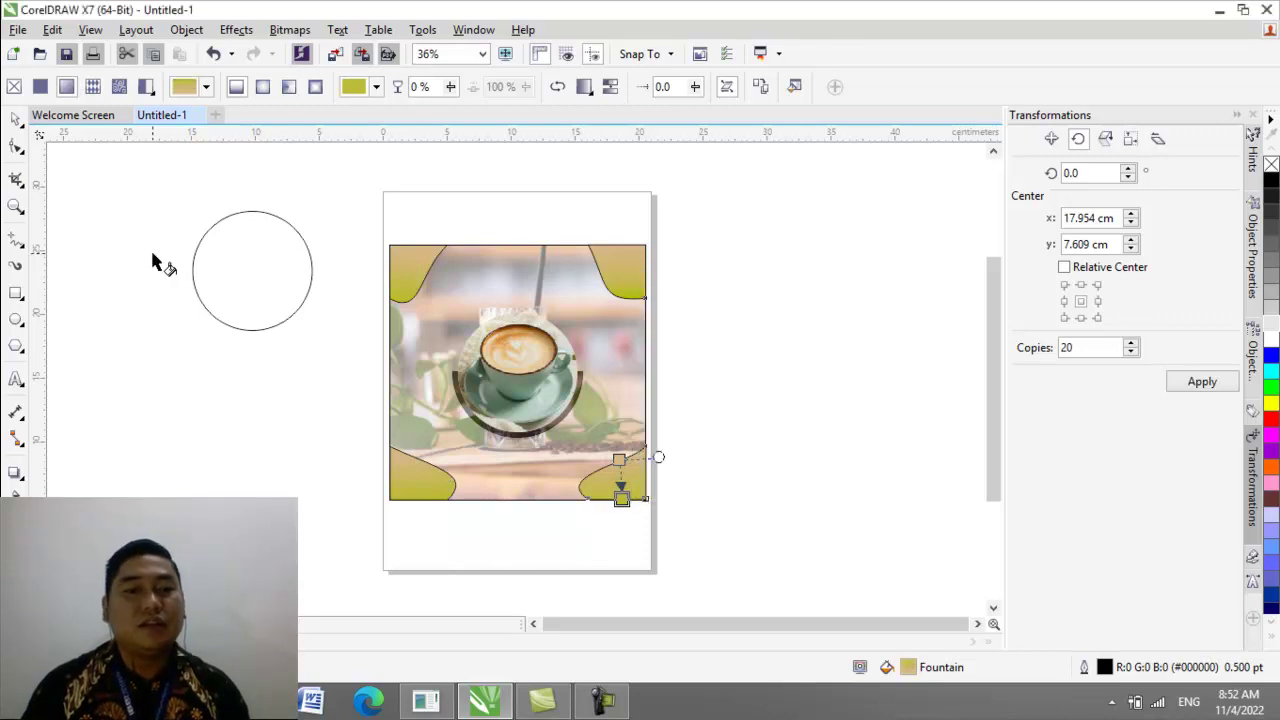
click(16, 118)
click(214, 416)
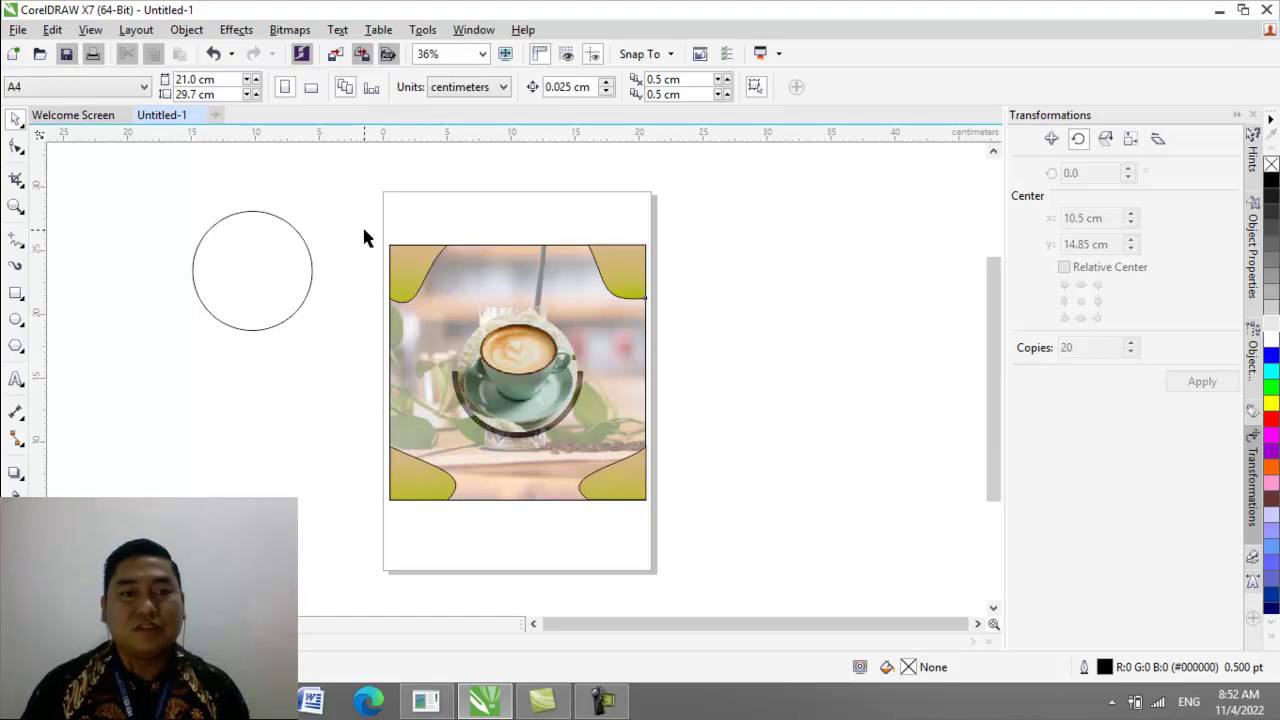
Step: Set the outline width of all objects in the square artwork to None and clear the selection
drag(364, 231, 788, 530)
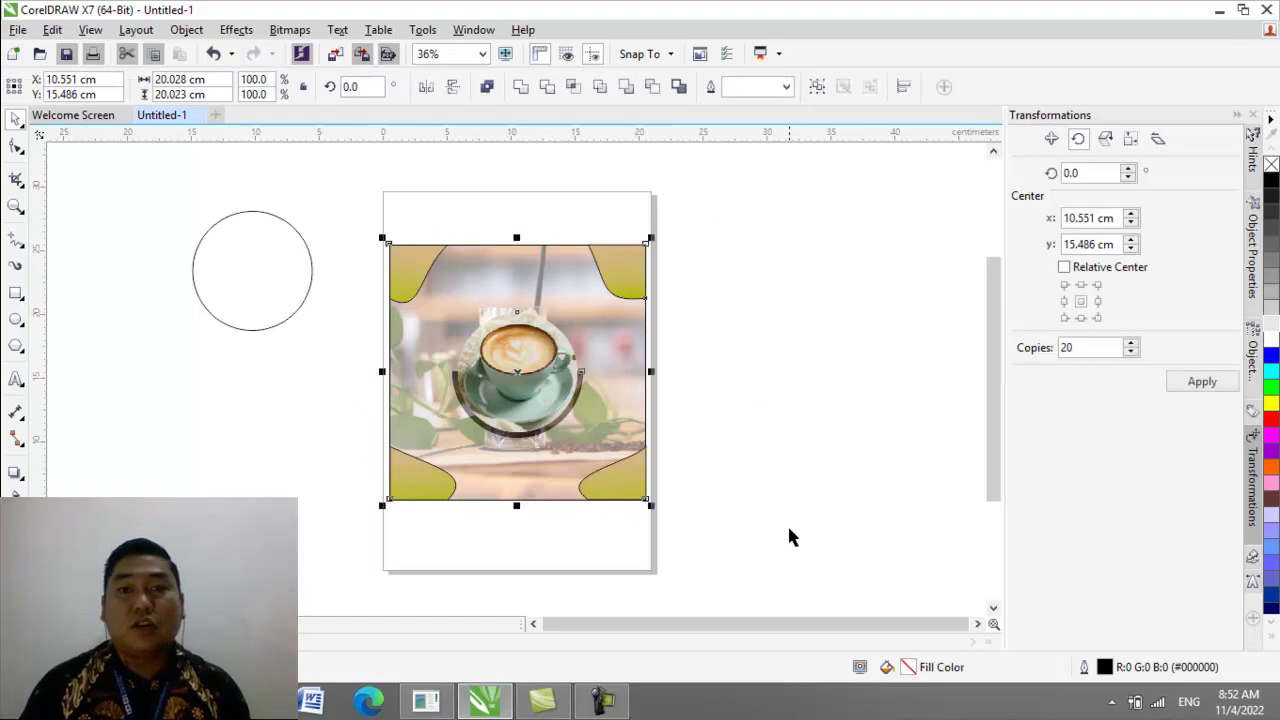
click(786, 86)
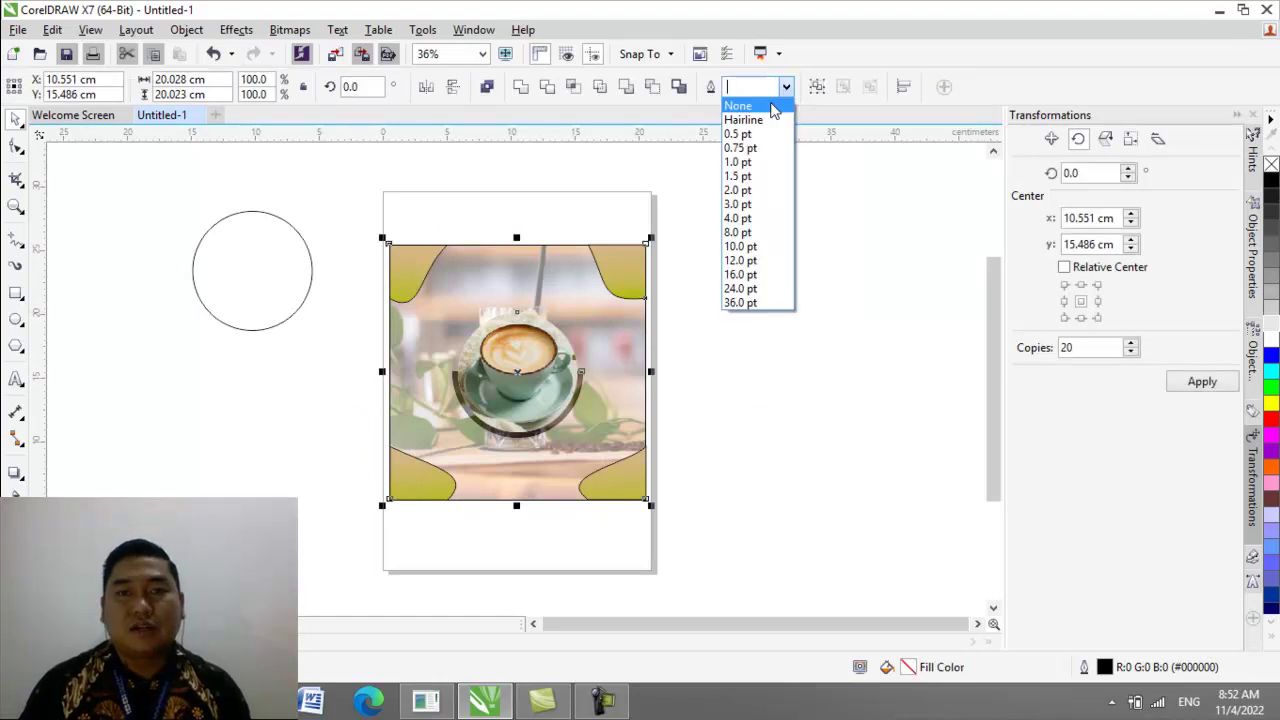
click(738, 106)
click(777, 359)
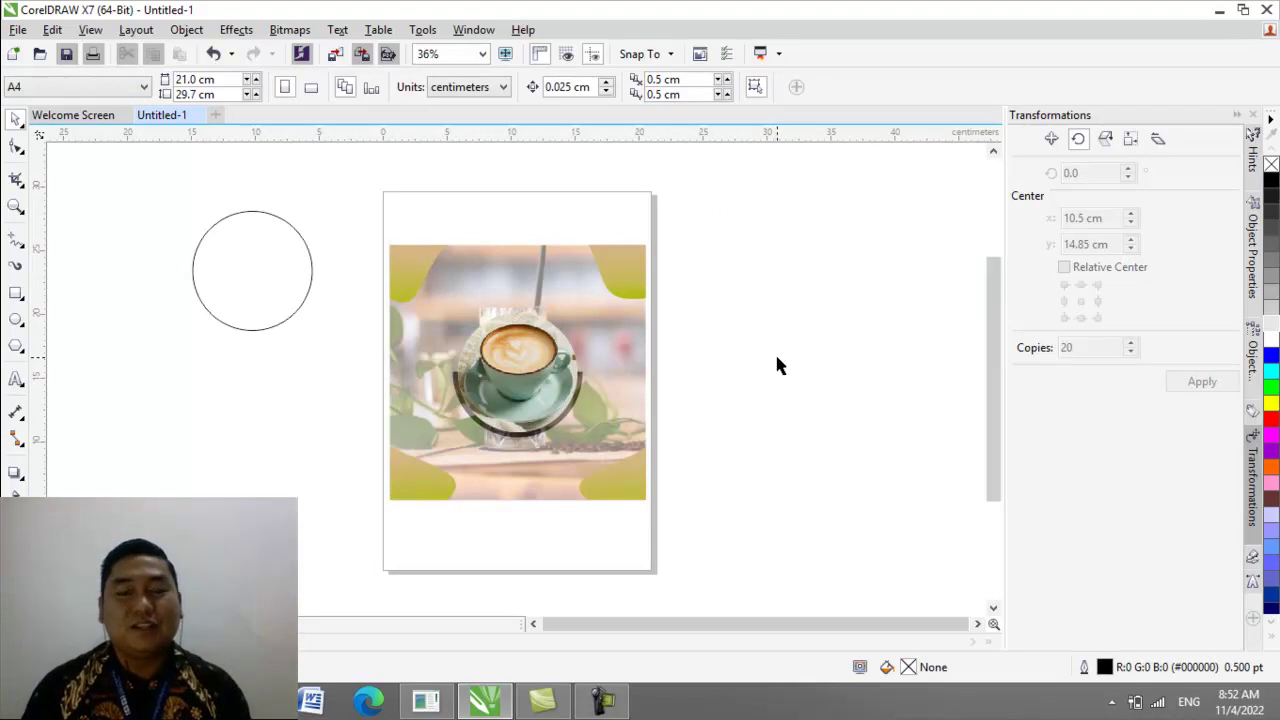
Step: Delete the spare unfilled circle beside the page
click(642, 281)
click(687, 333)
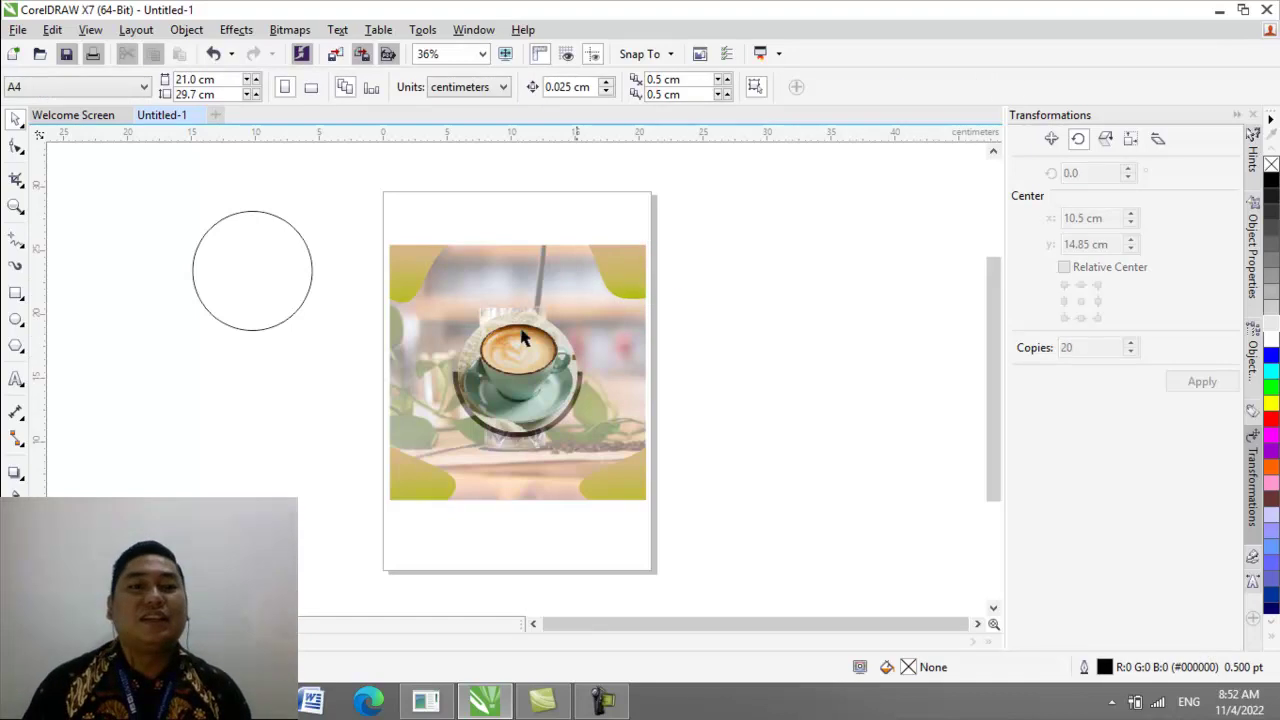
click(278, 274)
key(Delete)
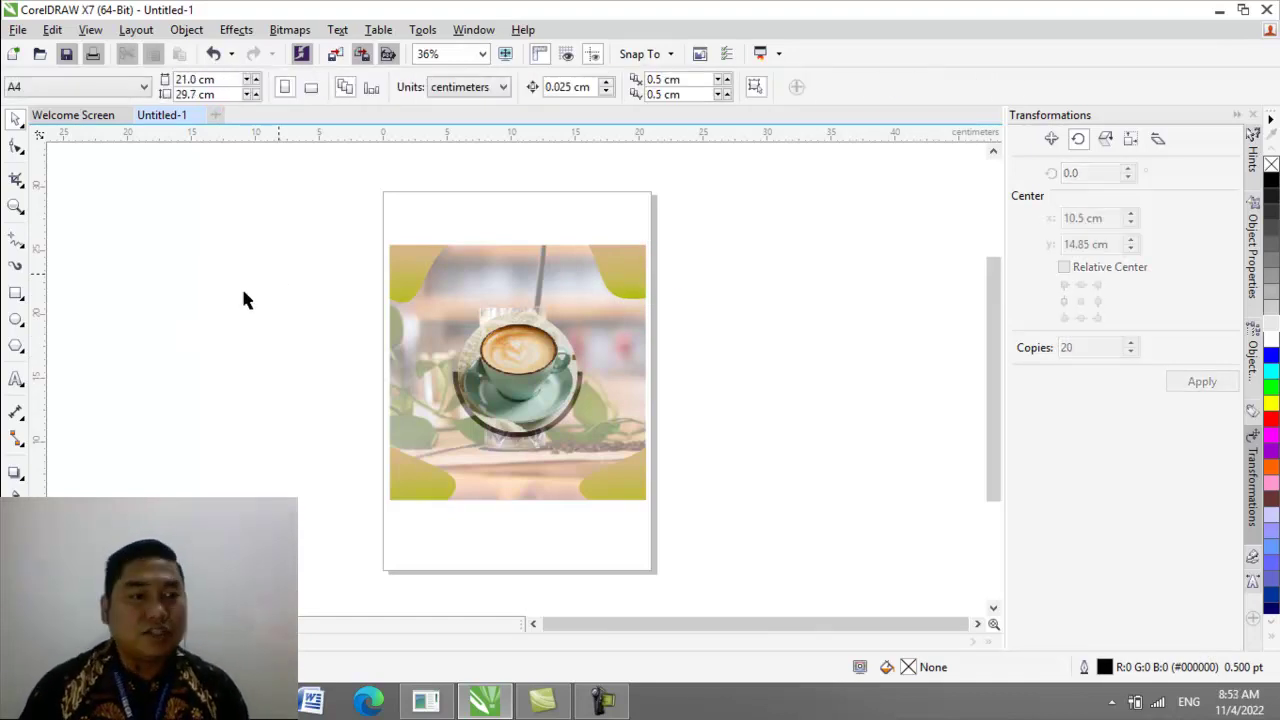
Step: Add the artistic text "15Rb" in 40 pt Arial over the upper-right corner shape
click(16, 380)
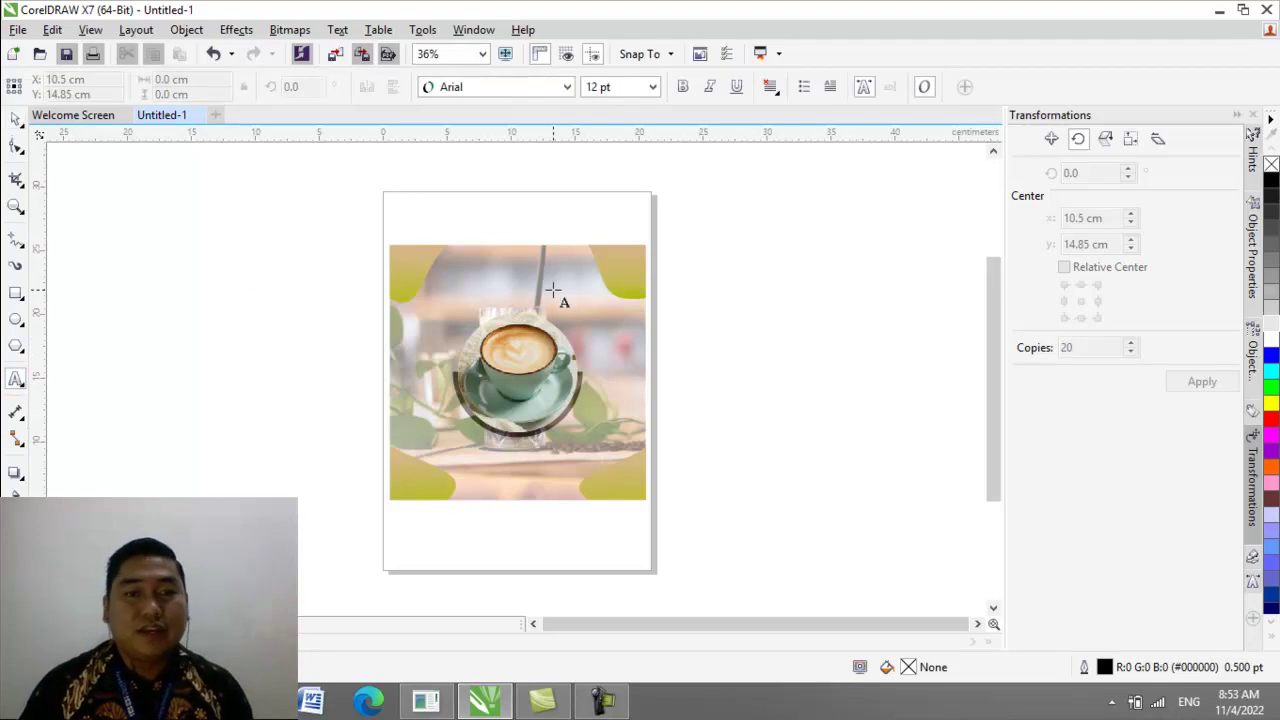
click(614, 272)
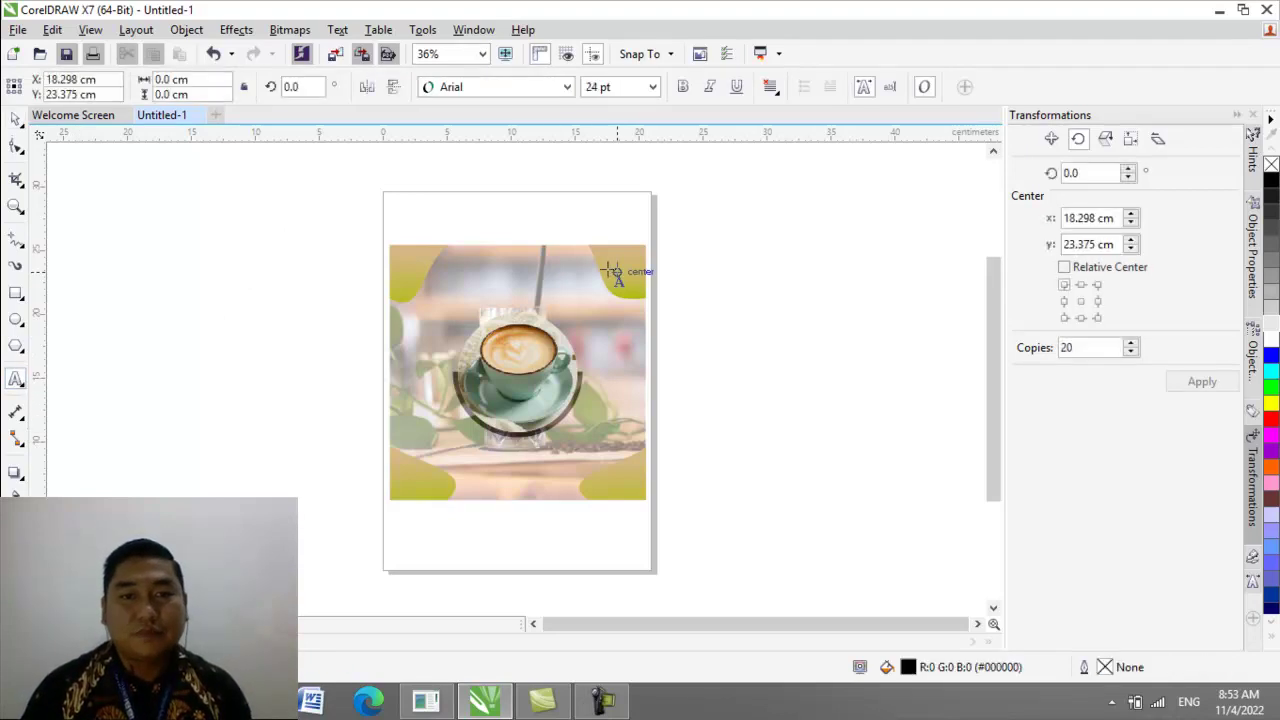
double_click(593, 87)
text(40)
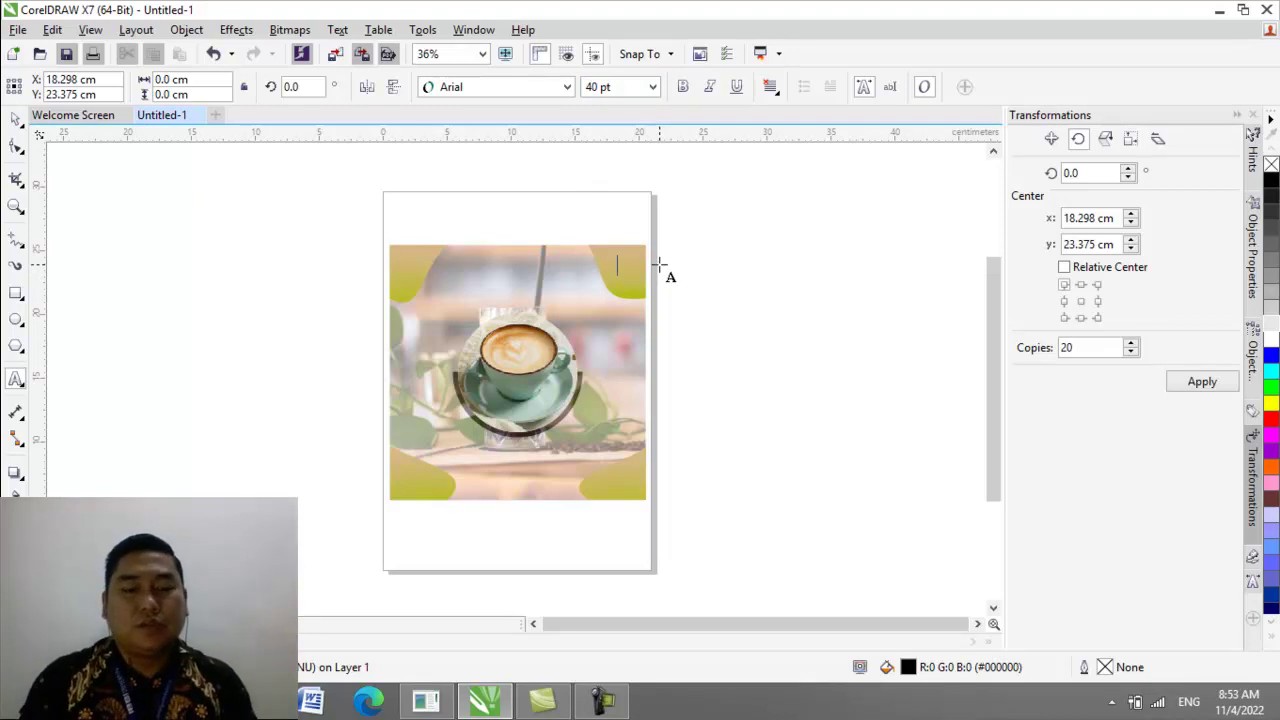
text(15)
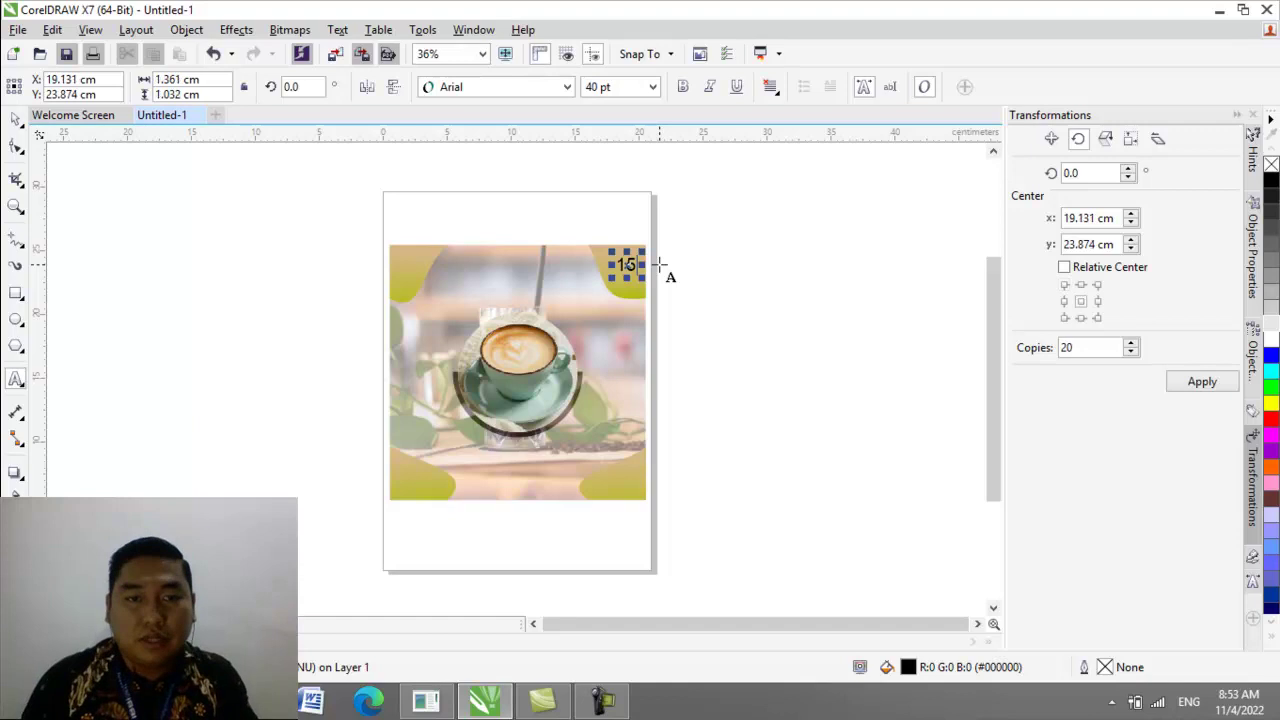
text(rB)
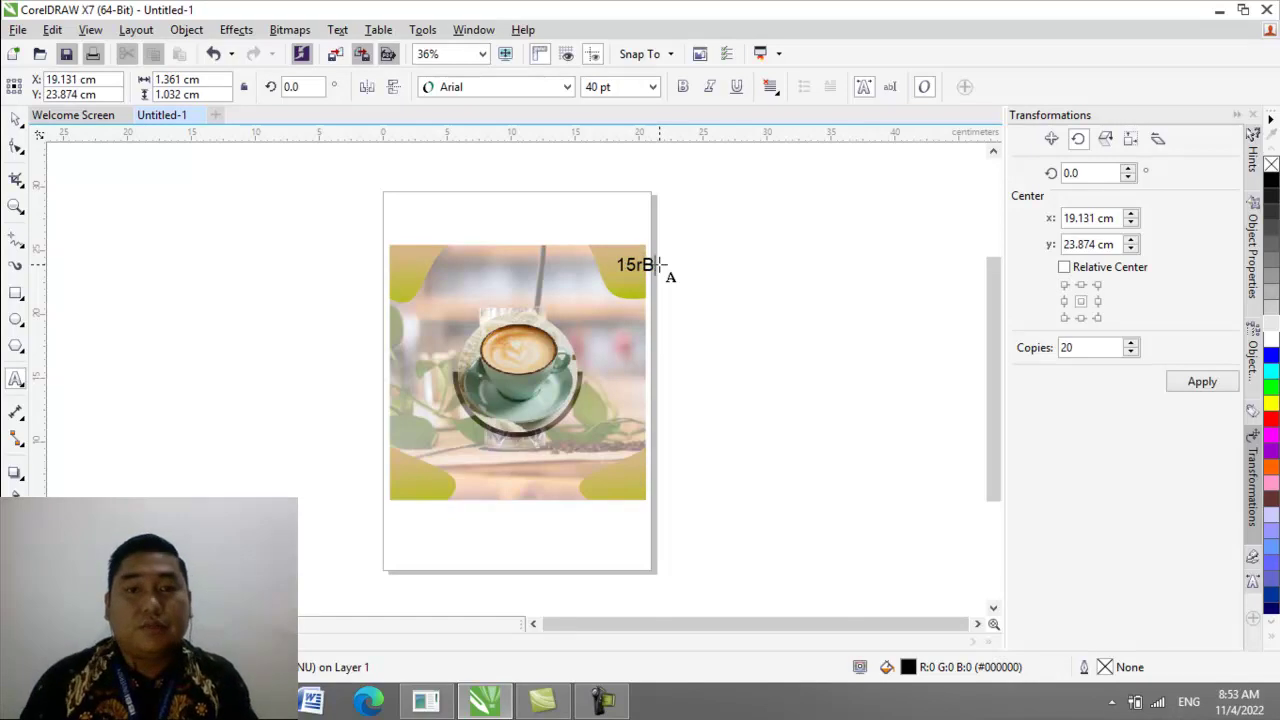
key(BackSpace)
key(BackSpace)
text(Rb)
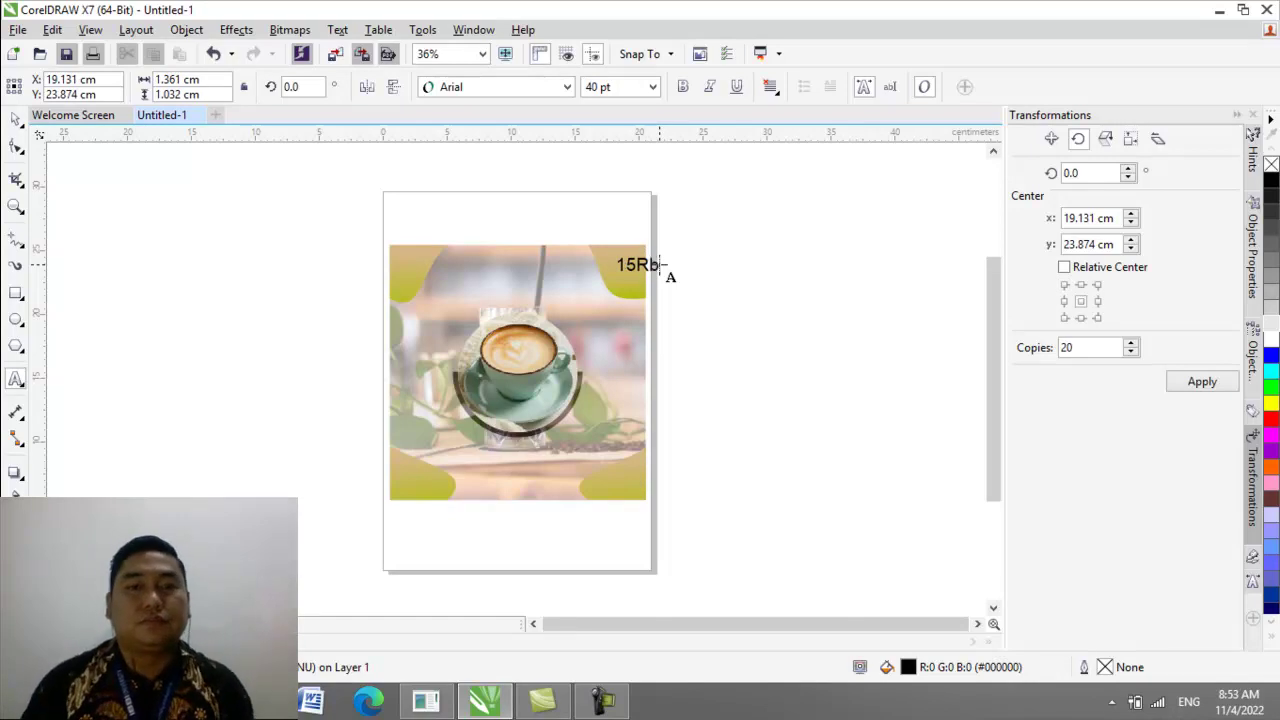
key(ctrl+space)
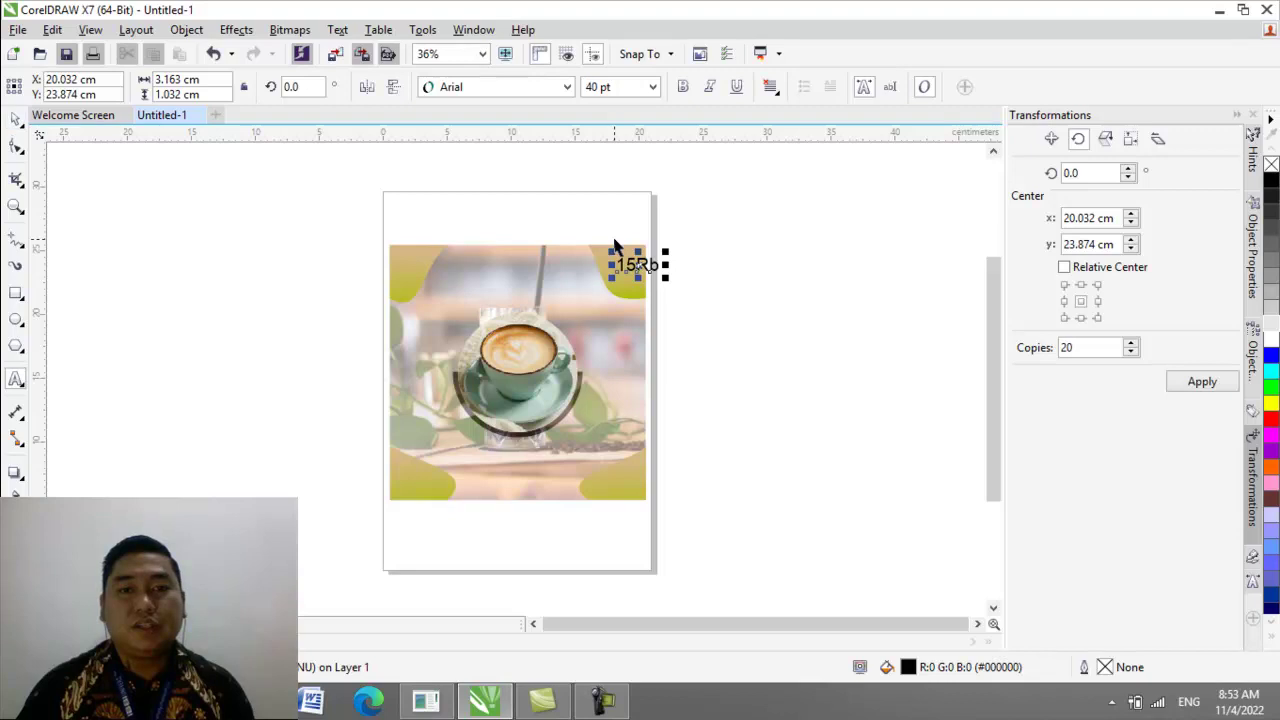
Step: Nudge the 15Rb text left and slightly down onto the upper-right corner shape, centred at about X 18.84 cm, Y 23.70 cm
key(Left)
key(Left)
key(Left)
key(Left)
key(Left)
key(Left)
key(Left)
key(Left)
key(Left)
key(Left)
key(Left)
key(Left)
key(Left)
key(Left)
key(Left)
key(Left)
key(Left)
key(Left)
key(Left)
key(Left)
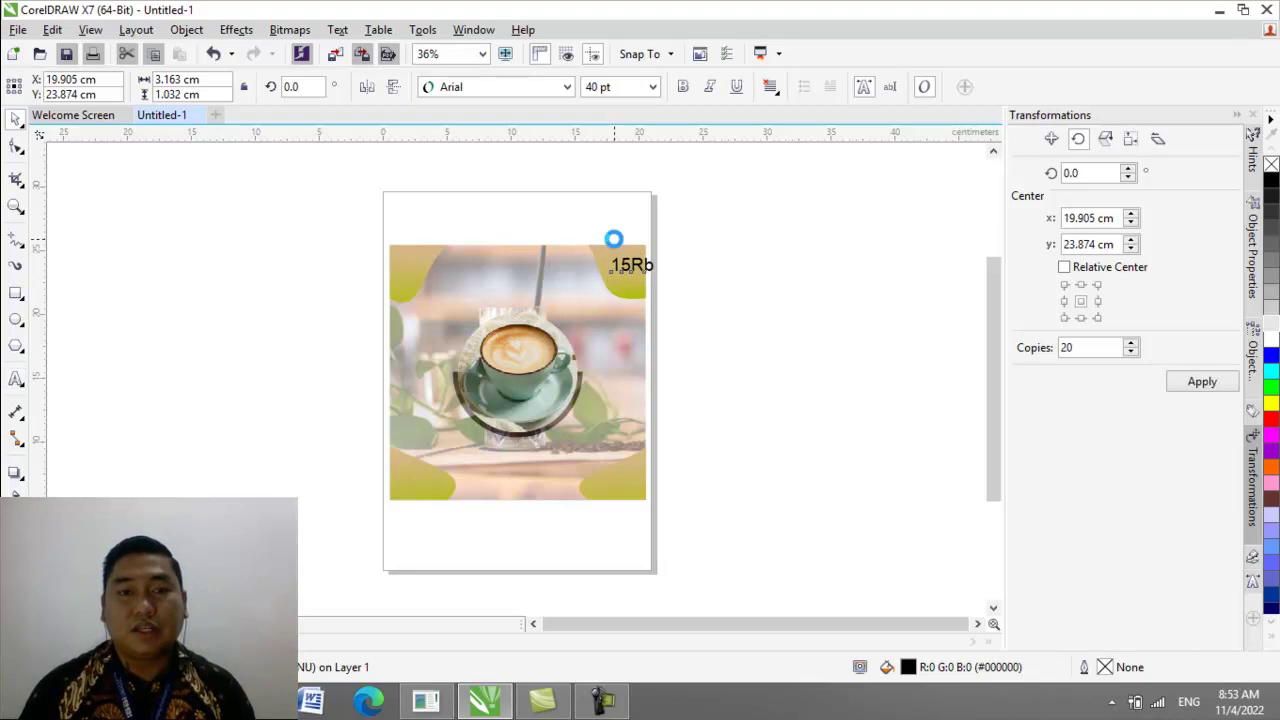
key(Left)
key(Left)
key(Left)
key(Left)
key(Left)
key(Left)
key(Left)
key(Left)
key(Left)
key(Left)
key(Left)
key(Left)
key(Left)
key(Left)
key(Left)
key(Left)
key(Left)
key(Left)
key(Left)
key(Left)
key(Down)
key(Down)
key(Down)
key(Down)
key(Down)
key(Down)
key(Down)
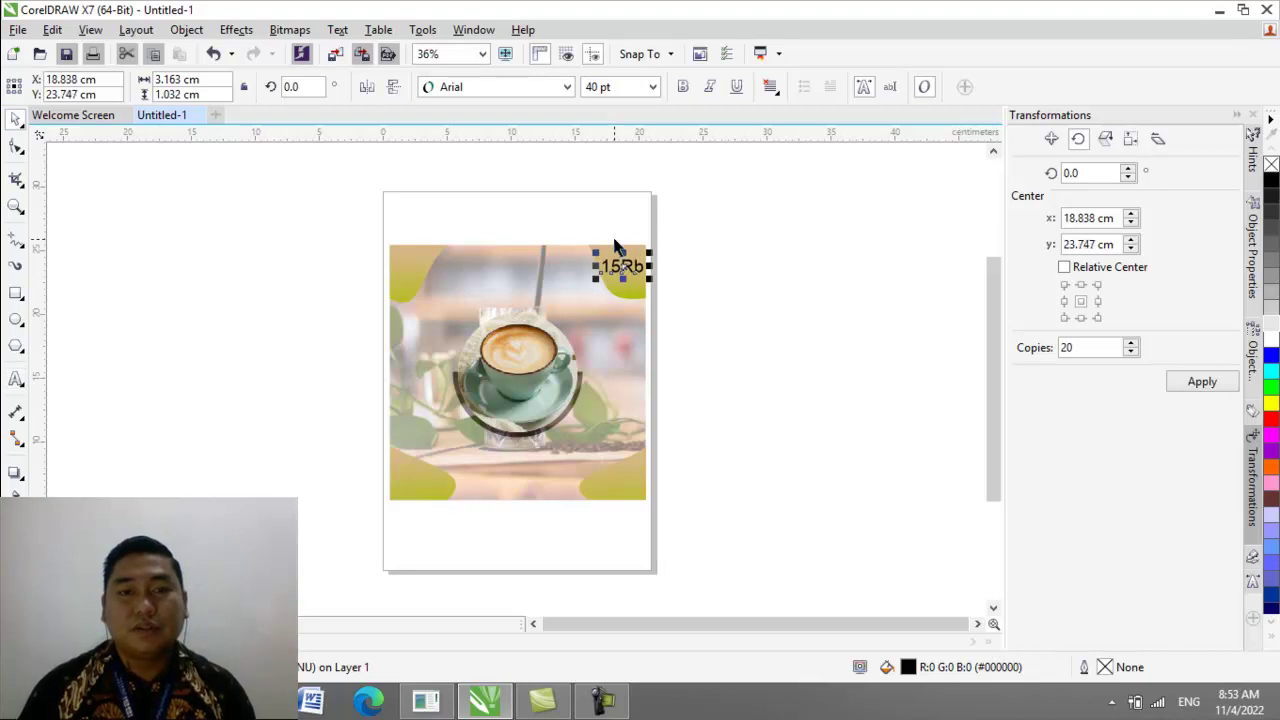
Step: Fill the 15Rb text with white (#FFFFFF) and clear the selection
double_click(638, 265)
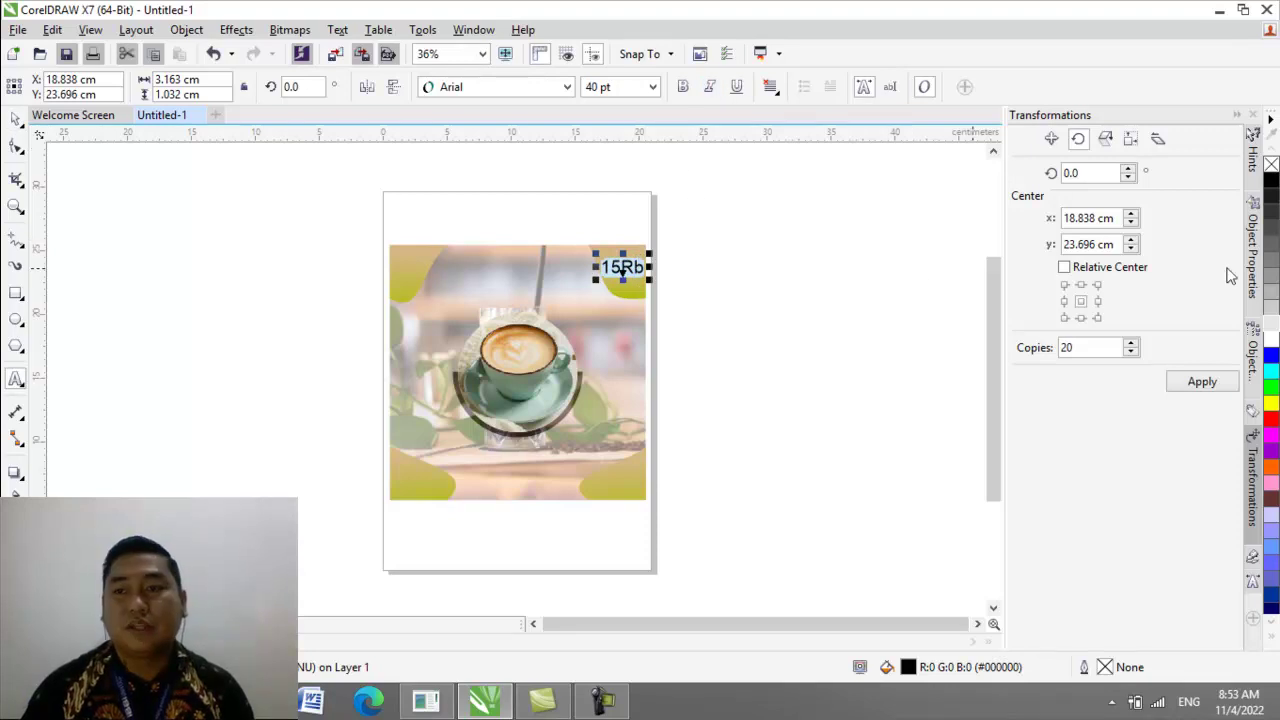
click(1271, 340)
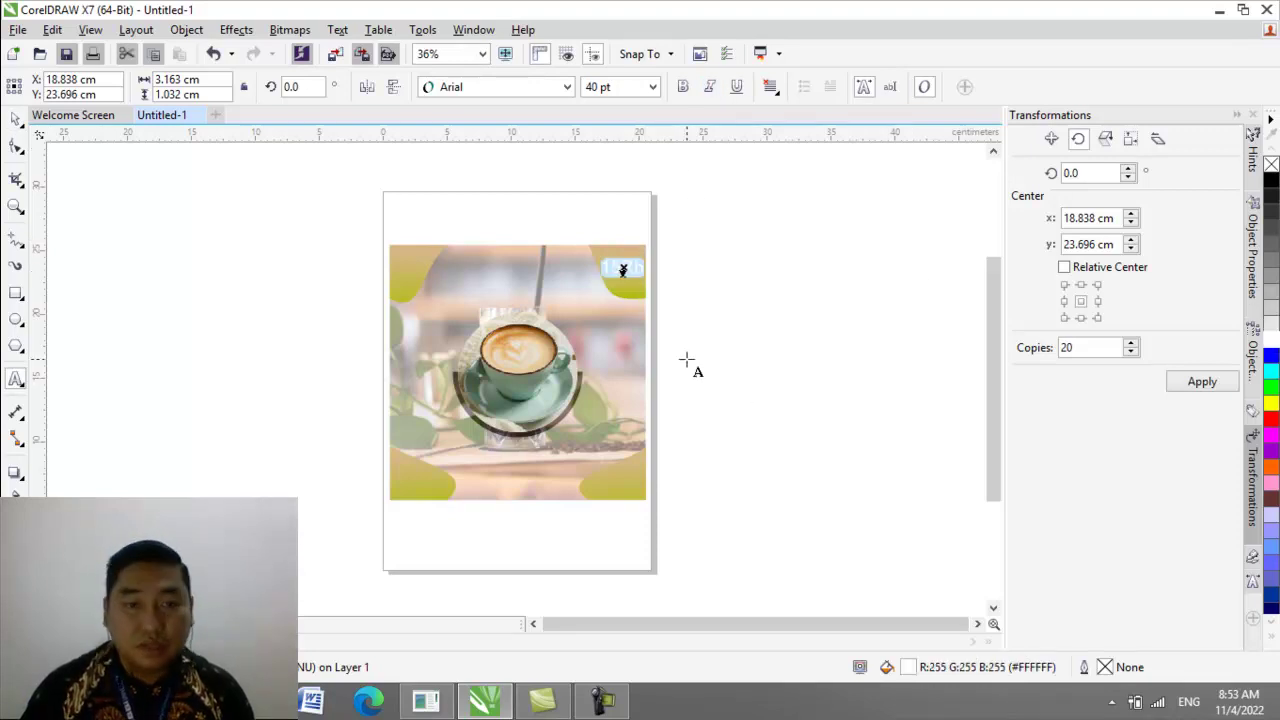
click(12, 120)
click(180, 331)
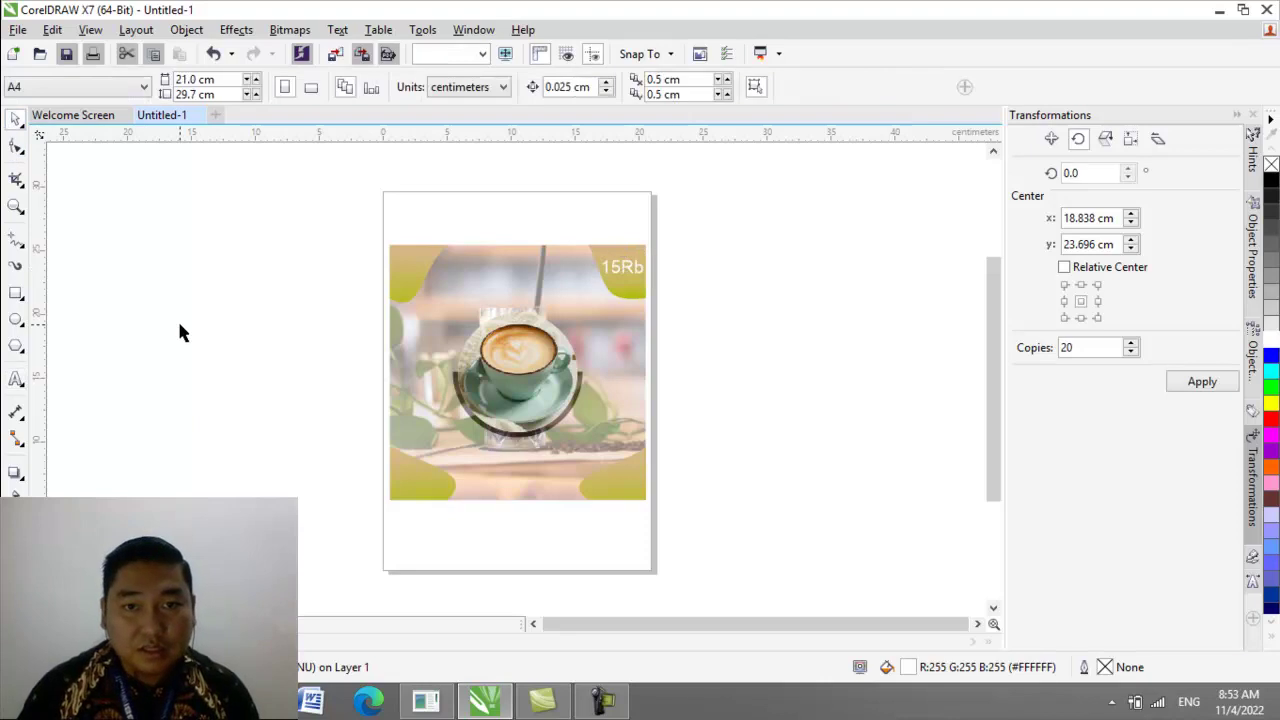